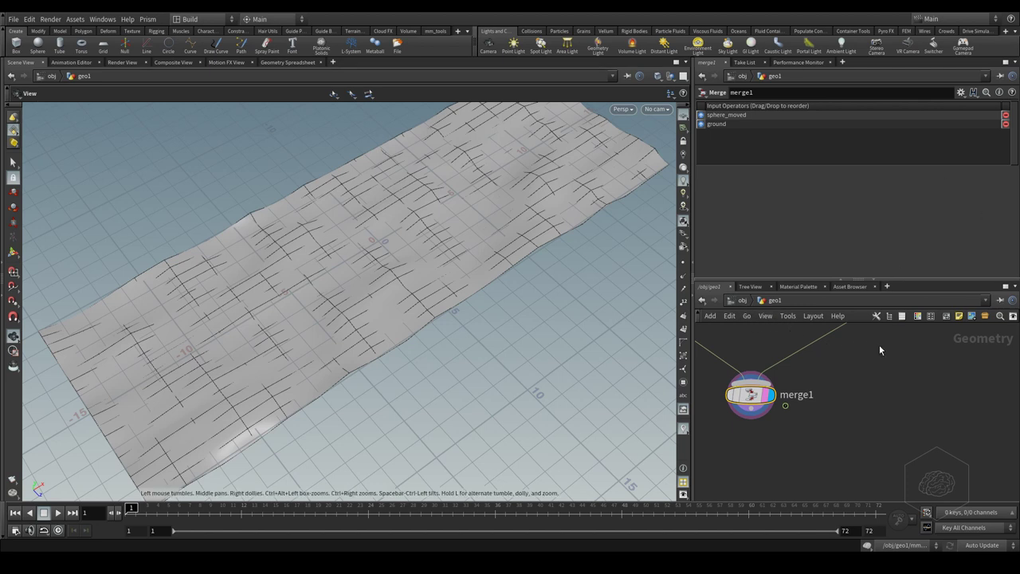
Review the sphere1, transform1, grid1, mountain1 and ground nodes that feed merge1
key("h")
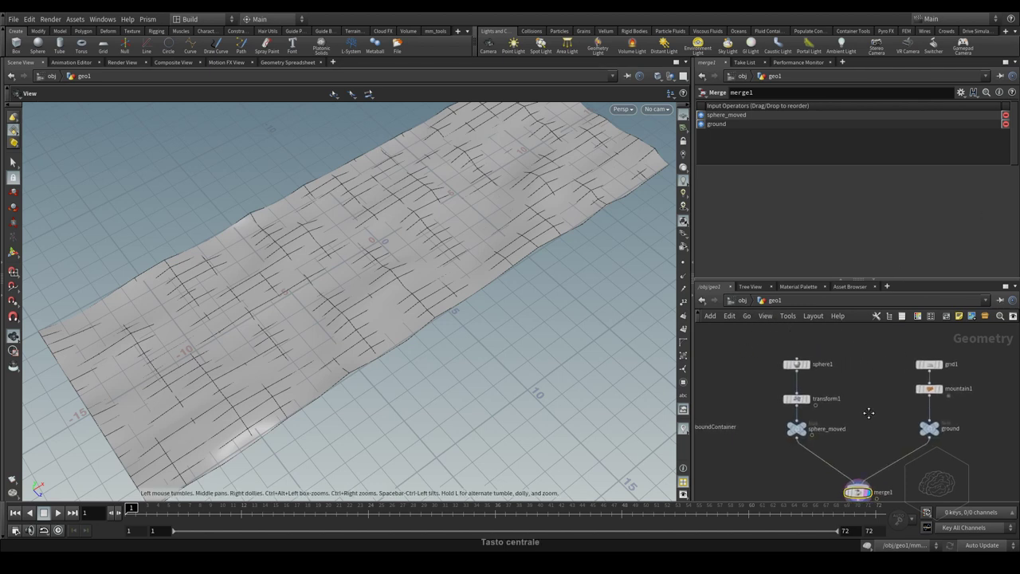
left_click(782, 353)
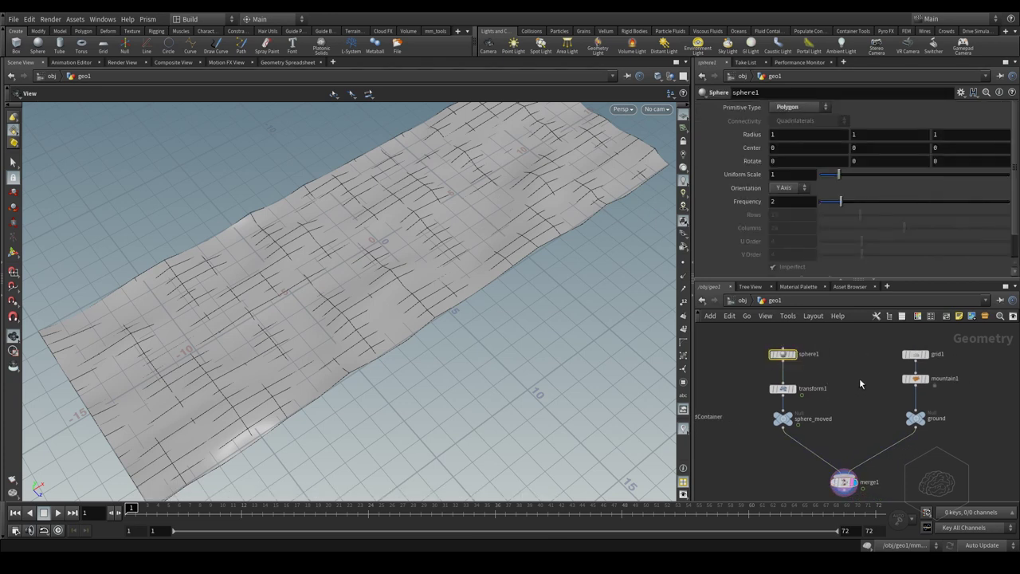
left_click(782, 388)
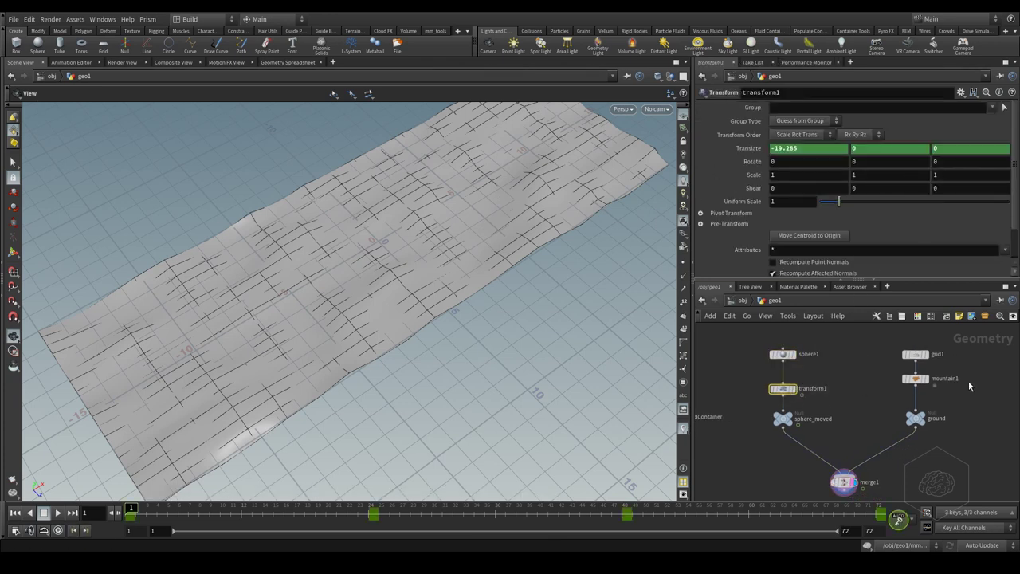
left_click(913, 354)
middle_click_drag(996, 381, 953, 379)
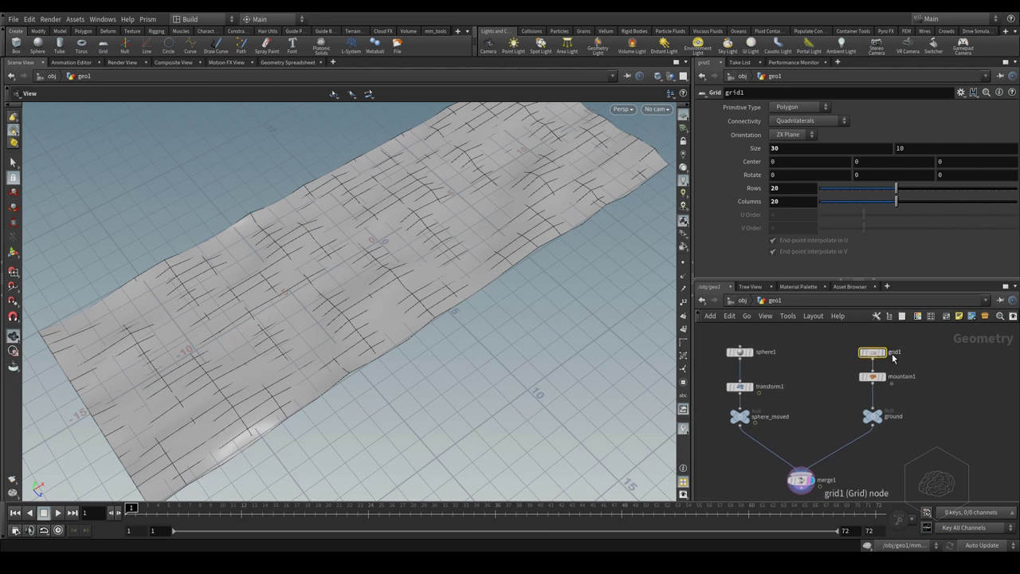
left_click_drag(877, 358, 866, 386)
middle_click_drag(966, 390, 932, 380)
left_click_drag(899, 398, 824, 430)
middle_click_drag(892, 402, 922, 371)
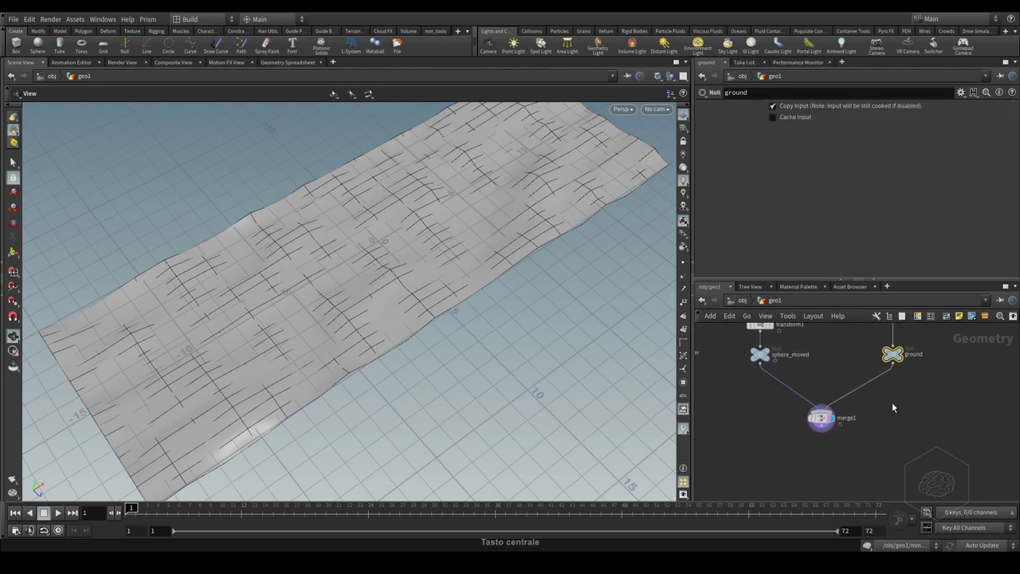
Select merge1 and scrub the timeline to frame 17 to view the sphere travelling over the ground
left_click_drag(893, 403, 764, 412)
left_click_drag(134, 506, 801, 422)
left_click_drag(560, 232, 680, 115, "alt")
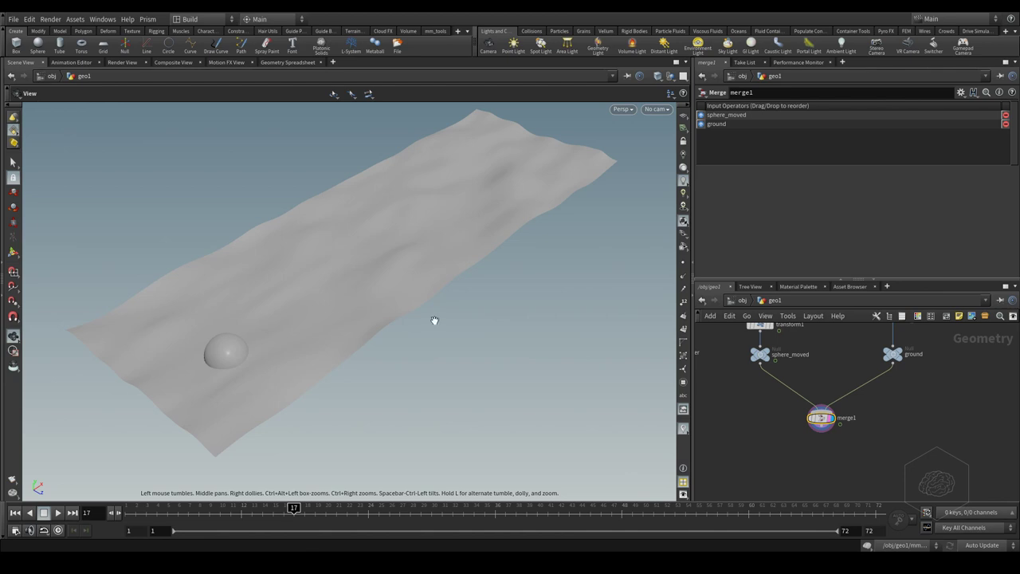
Select the mm_burnOut1 node and bring up its Base Geometry input settings
right_click_drag(854, 368, 807, 357)
middle_click_drag(739, 367, 839, 424)
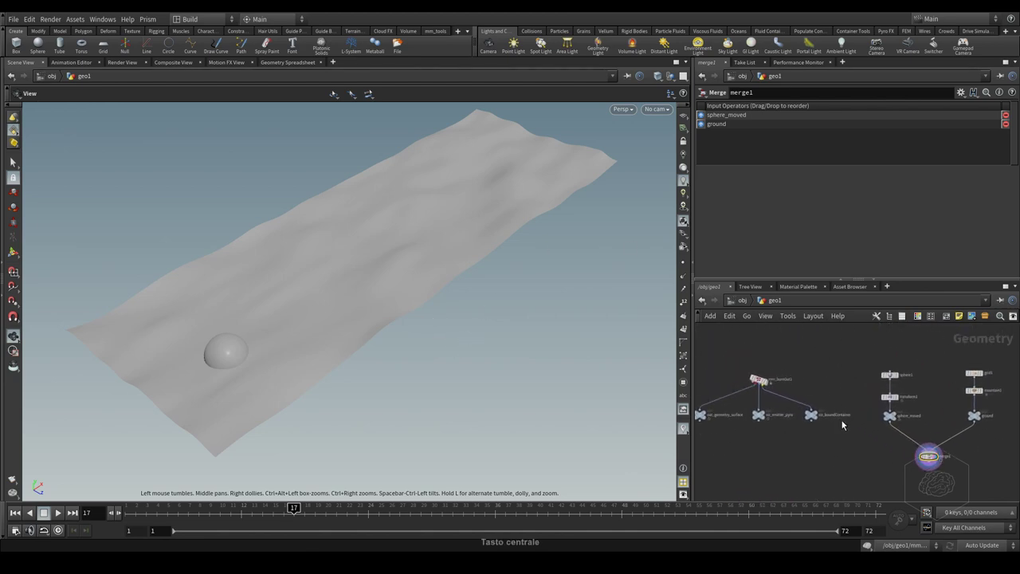
left_click(770, 377)
right_click_drag(803, 344, 916, 363)
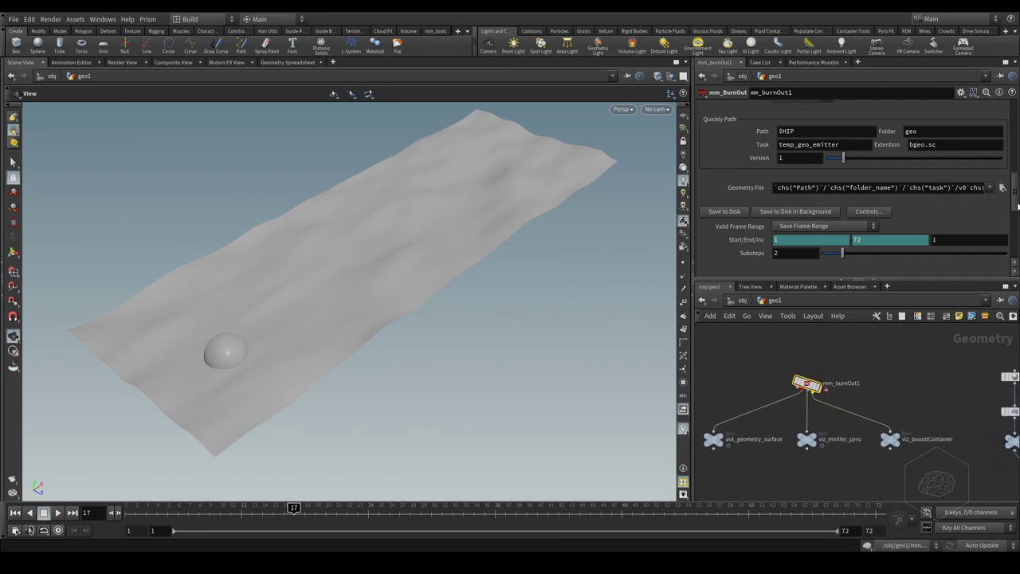
scroll(1016, 122, "up", 5)
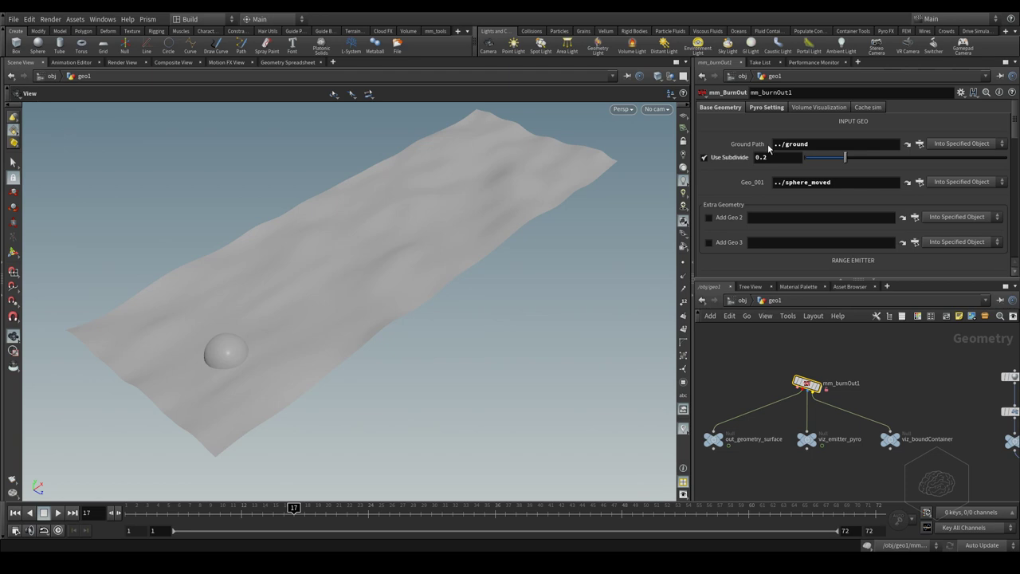
Compare mm_burnOut1's Ground Path and Geo_001 inputs with the ground and sphere_moved branches in the network
middle_click_drag(915, 367, 777, 340)
middle_click_drag(948, 396, 850, 401)
left_click_drag(921, 434, 911, 428)
middle_click_drag(842, 396, 983, 387)
middle_click_drag(817, 383, 858, 375)
left_click(812, 364)
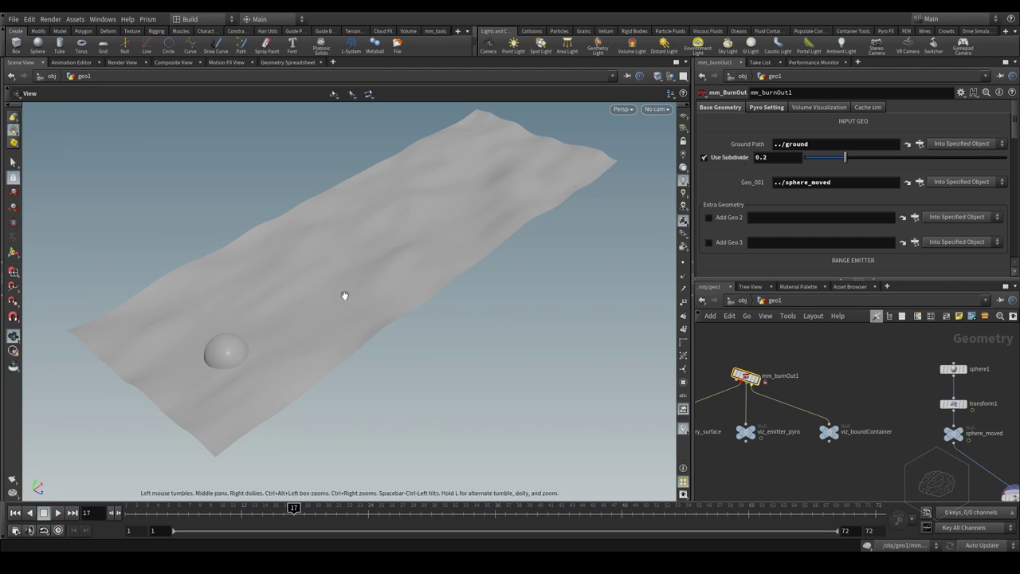
Select the ground null and make it the displayed node in the viewport
middle_click_drag(875, 366, 774, 361)
middle_click_drag(943, 380, 826, 371)
left_click_drag(942, 367, 842, 394)
left_click(865, 419)
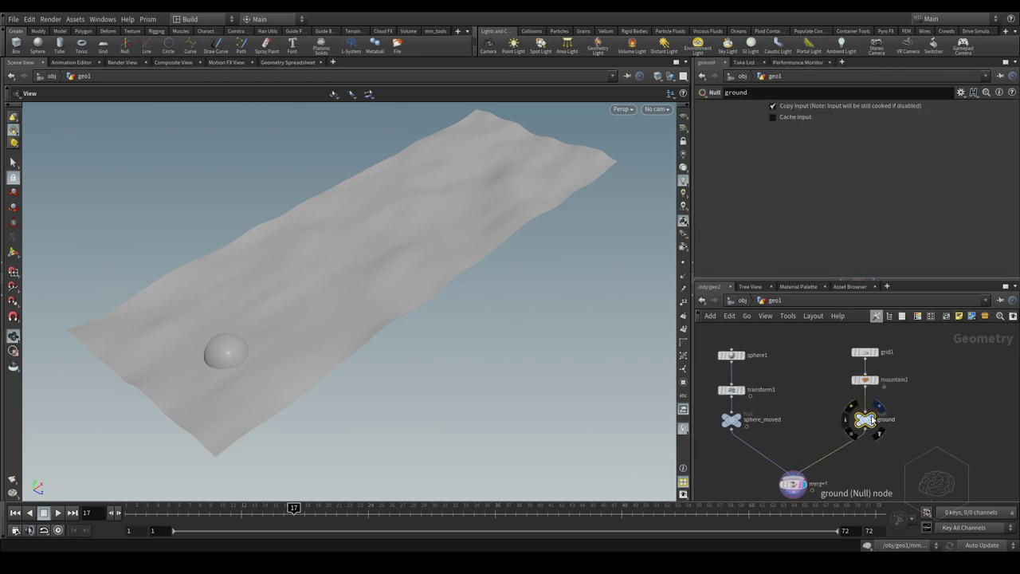
left_click(873, 421)
middle_click_drag(387, 318, 457, 239)
Set the viewport shading to Smooth Shaded and look closely at the ground surface
left_click(658, 76)
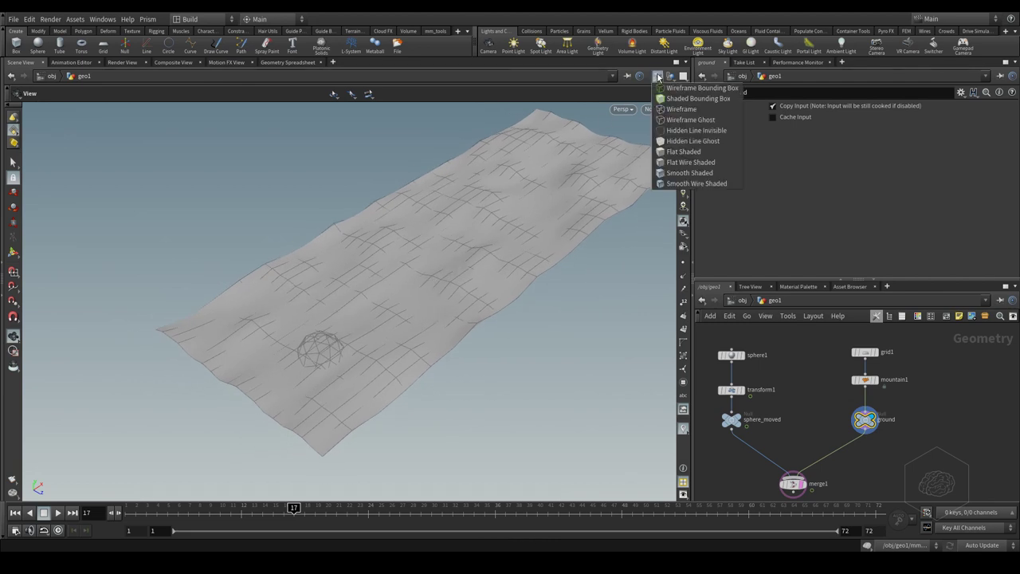
left_click(690, 173)
mouse_move(439, 233)
left_mouse_down()
mouse_move(478, 237)
mouse_move(462, 230)
left_mouse_up()
right_click_drag(533, 202, 461, 323)
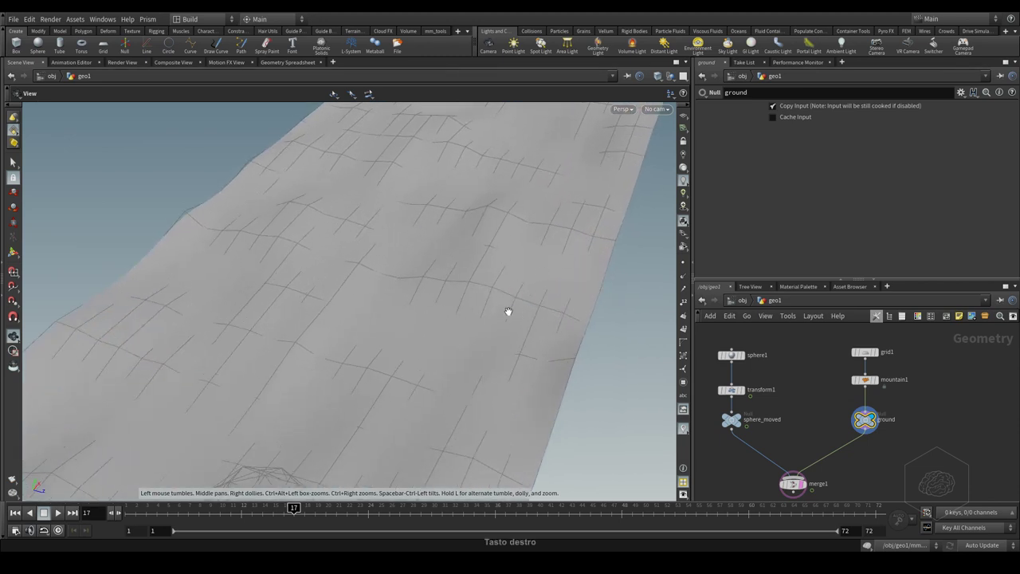
Select mm_burnOut1, disable dynamics simulation and return the timeline to frame 1
middle_click_drag(804, 349, 955, 348)
middle_click_drag(778, 355, 910, 353)
left_click_drag(893, 339, 777, 386)
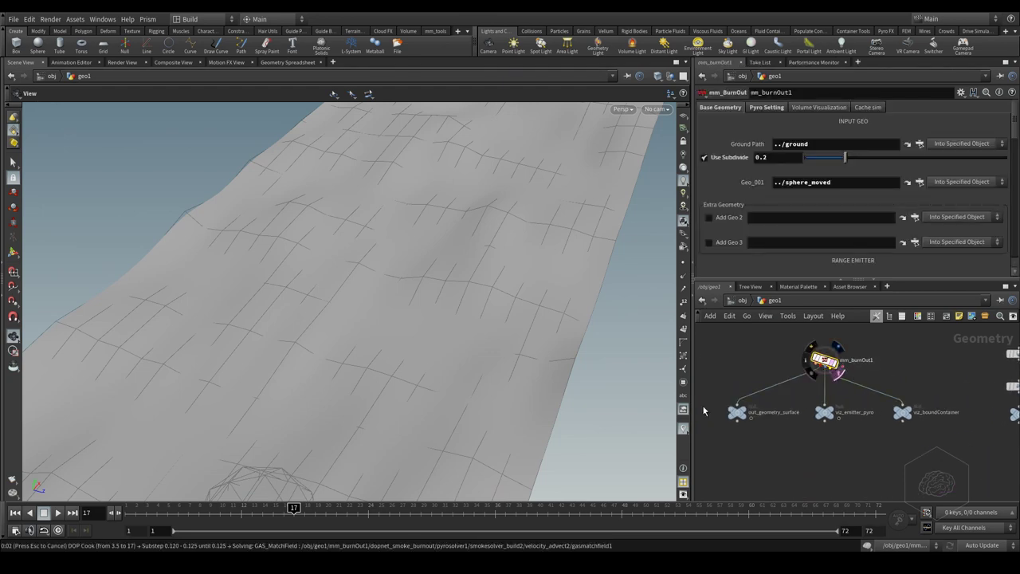
left_click(868, 546)
left_click_drag(177, 517, 87, 515)
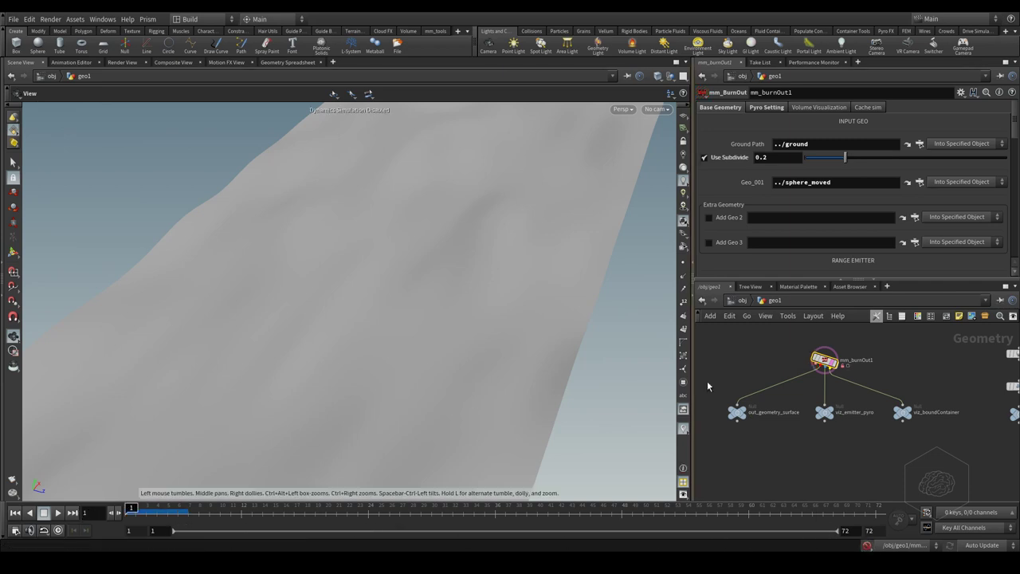
Display mm_burnOut1, and switch the display to its out_geometry_surface output
right_click_drag(911, 382, 822, 393, "alt")
middle_click_drag(821, 394, 880, 389, "alt")
left_click(853, 381)
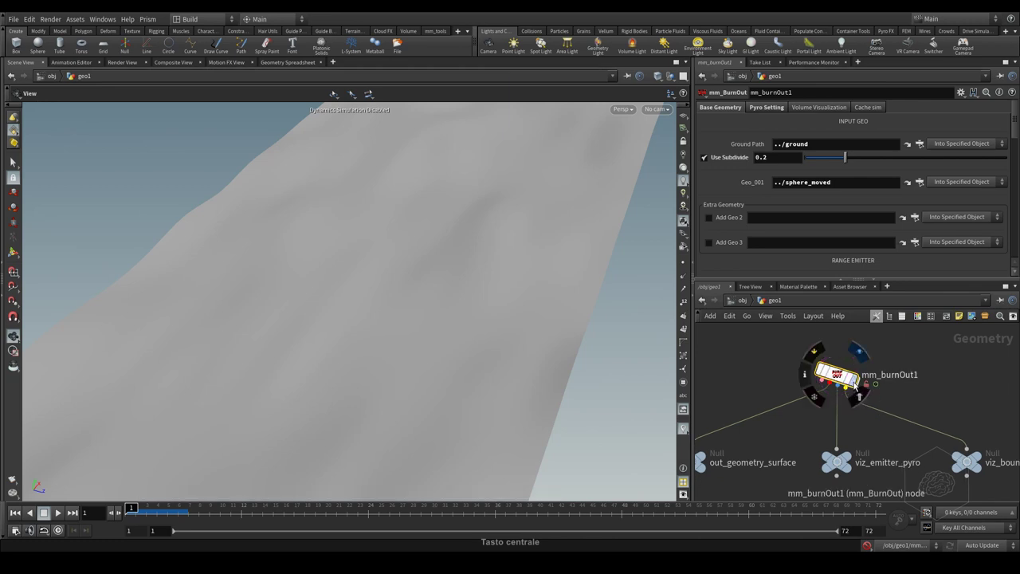
middle_click_drag(795, 385, 861, 351)
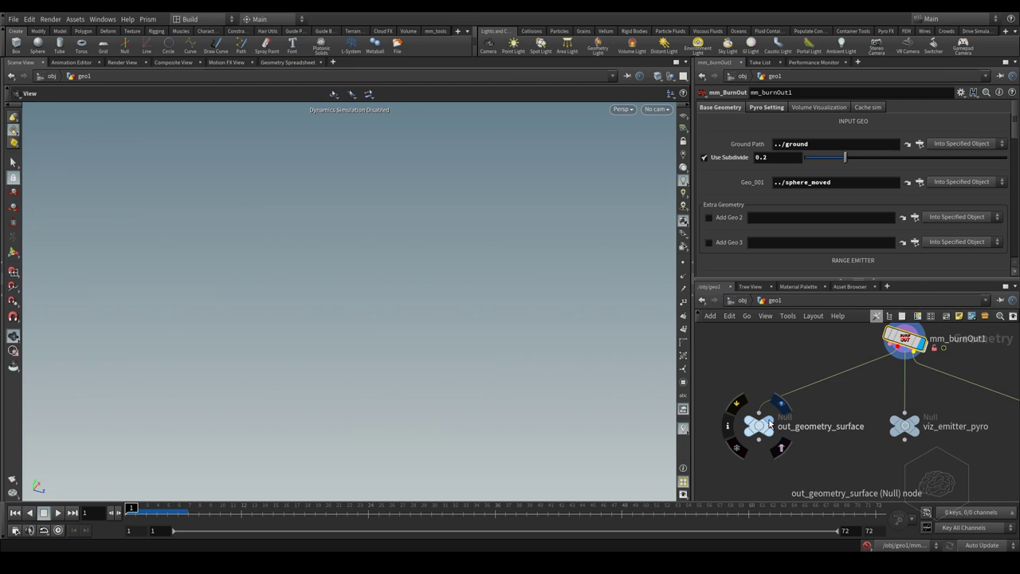
left_click(766, 426)
middle_click_drag(791, 360, 748, 405)
Scrub the timeline to frame 22 and view the emitter surface there
left_click(154, 510)
mouse_move(154, 510)
left_mouse_down()
mouse_move(350, 497)
mouse_move(347, 506)
left_mouse_up()
middle_click_drag(412, 432, 358, 269, "alt")
Display sphere1 and turn on the template display of sphere_moved as a wireframe reference
middle_click_drag(952, 371, 772, 377)
mouse_move(883, 380)
left_click(896, 354)
left_click(877, 381)
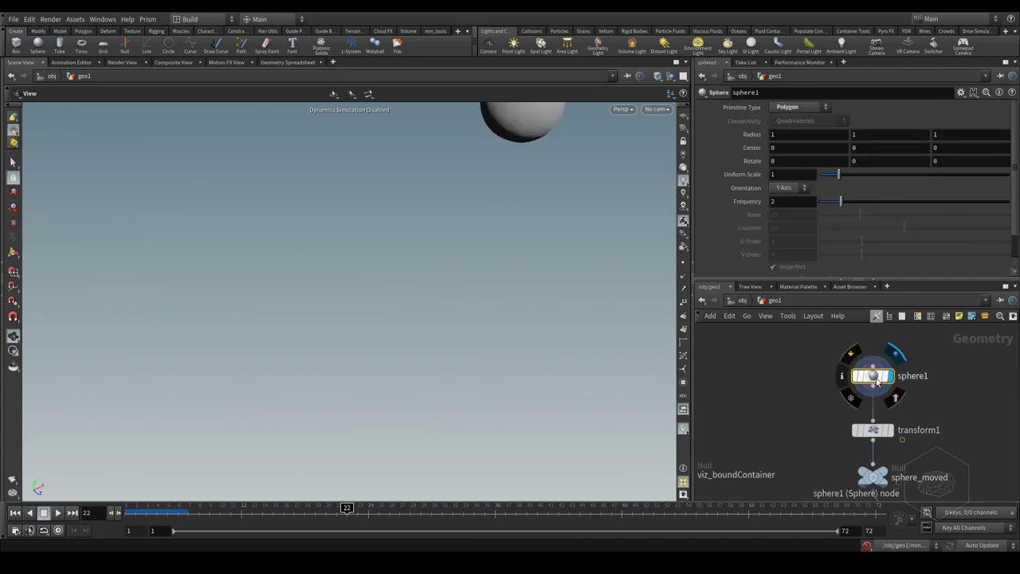
left_click(879, 481)
Switch the display back to out_geometry_surface and select it to compare it with the moving sphere
middle_click_drag(726, 401, 991, 385)
middle_click_drag(859, 385, 1019, 388)
mouse_move(848, 463)
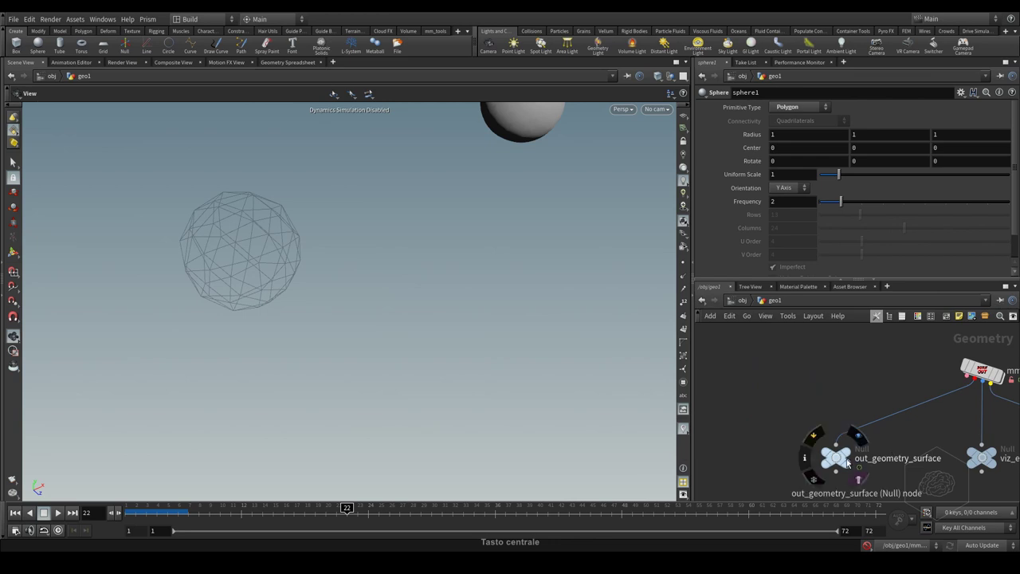
left_click(857, 436)
left_click(838, 457)
right_click_drag(299, 246, 322, 283, "alt")
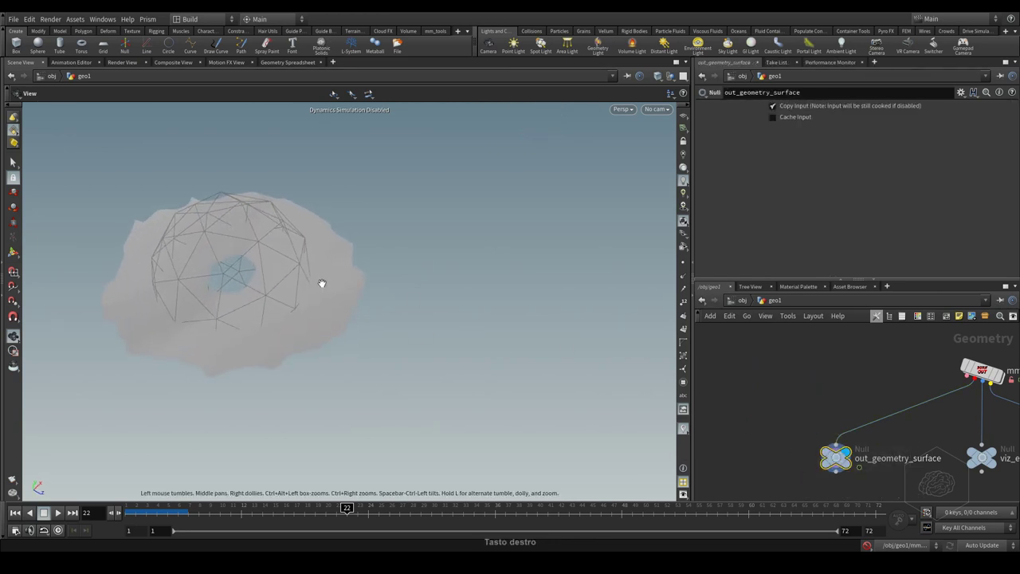
Set the viewport shading to Smooth Wire Shaded and frame the out_geometry_surface mesh up close
key("w")
key("e")
key("w")
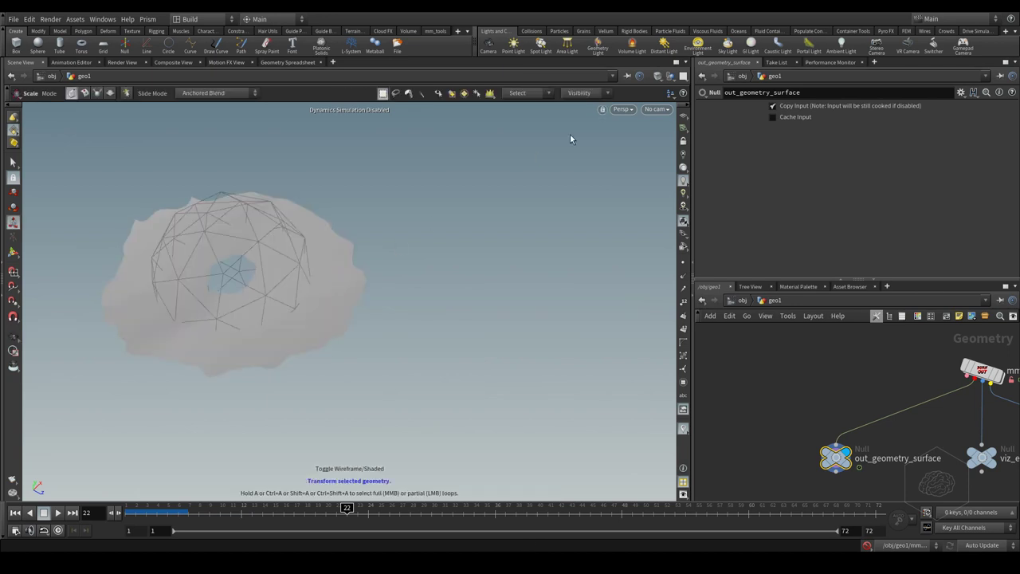
left_click(657, 75)
left_click(670, 171)
left_click(657, 76)
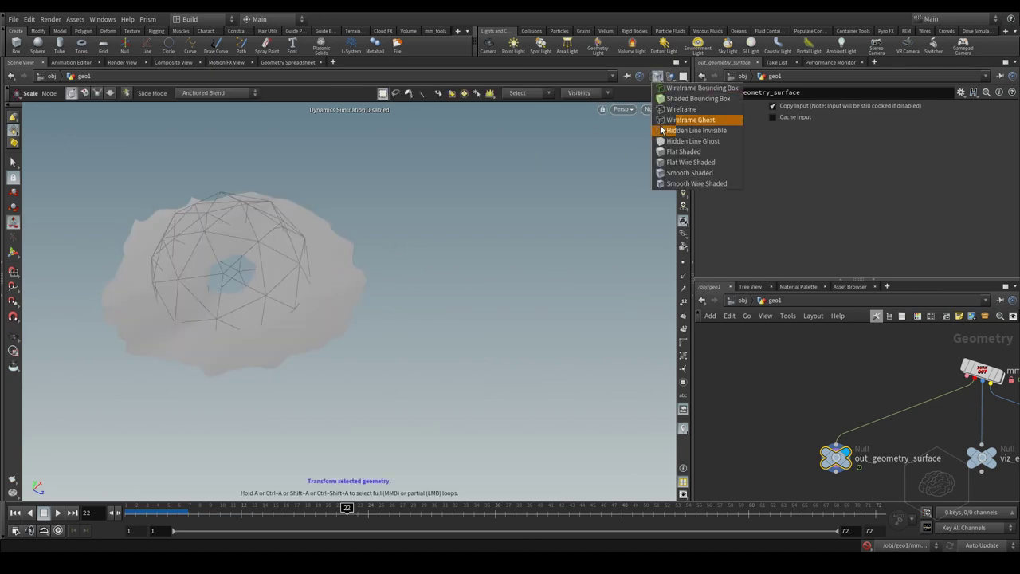
left_click(671, 186)
middle_click_drag(263, 246, 456, 244, "alt")
right_click_drag(641, 285, 478, 312, "alt")
middle_click_drag(439, 296, 509, 242, "alt")
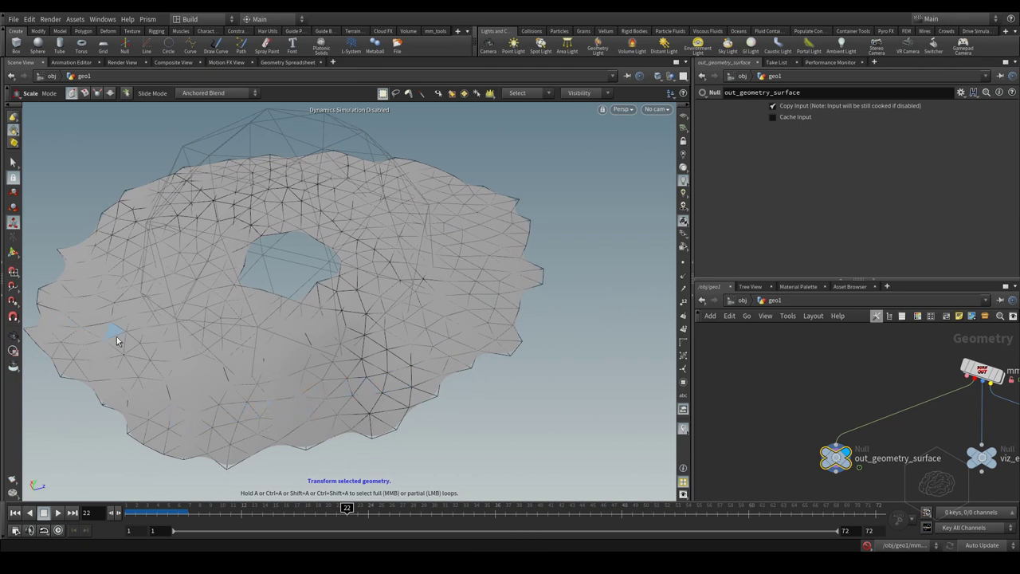
Turn off Load from Disk in mm_burnOut1's Temp Cache settings
middle_click_drag(887, 371, 780, 379)
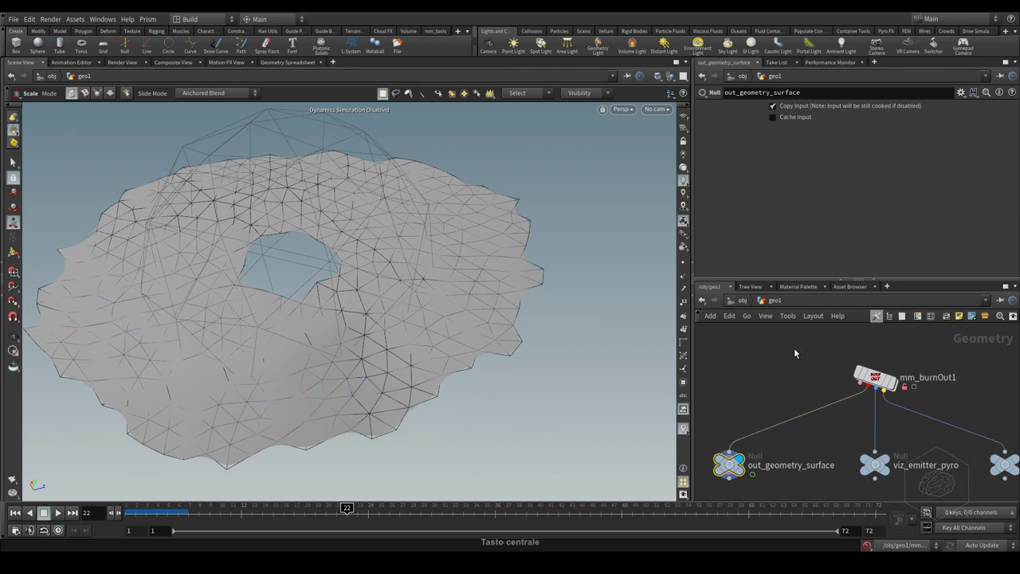
left_click(875, 377)
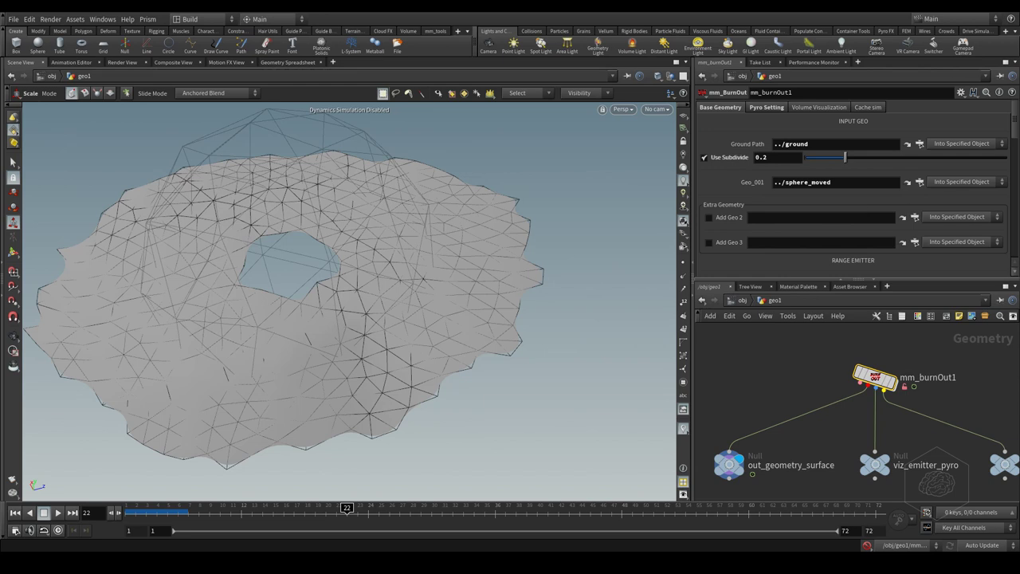
scroll(727, 161, "down", 10)
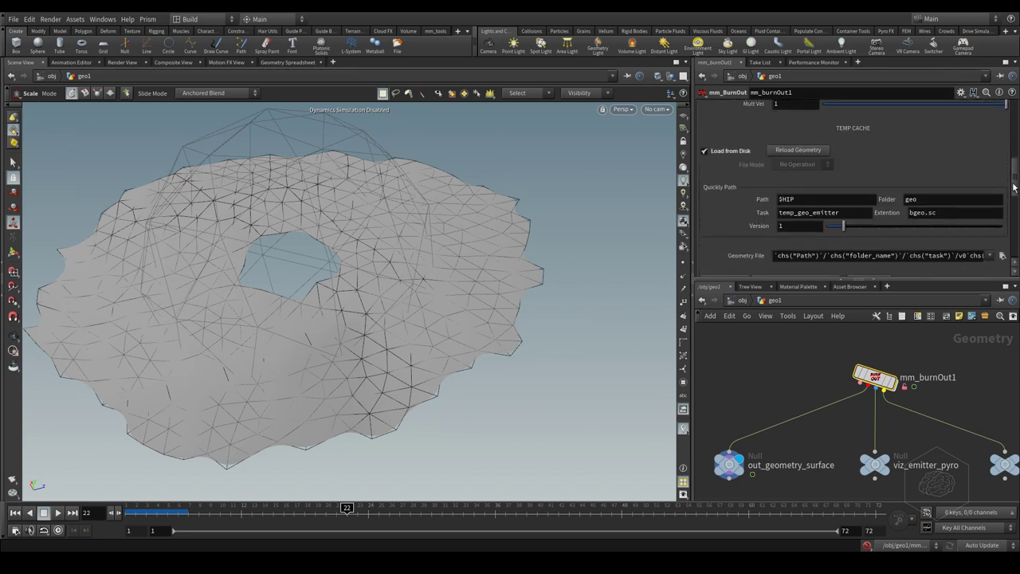
left_click(704, 166)
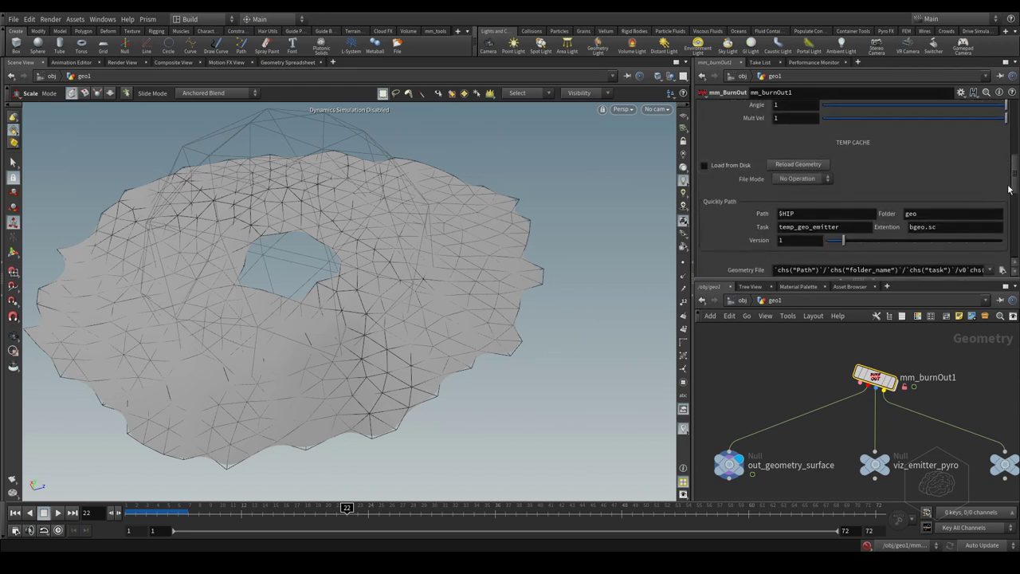
Set mm_burnOut1's Use Subdivide value to 0.15
left_click_drag(1016, 189, 1017, 127)
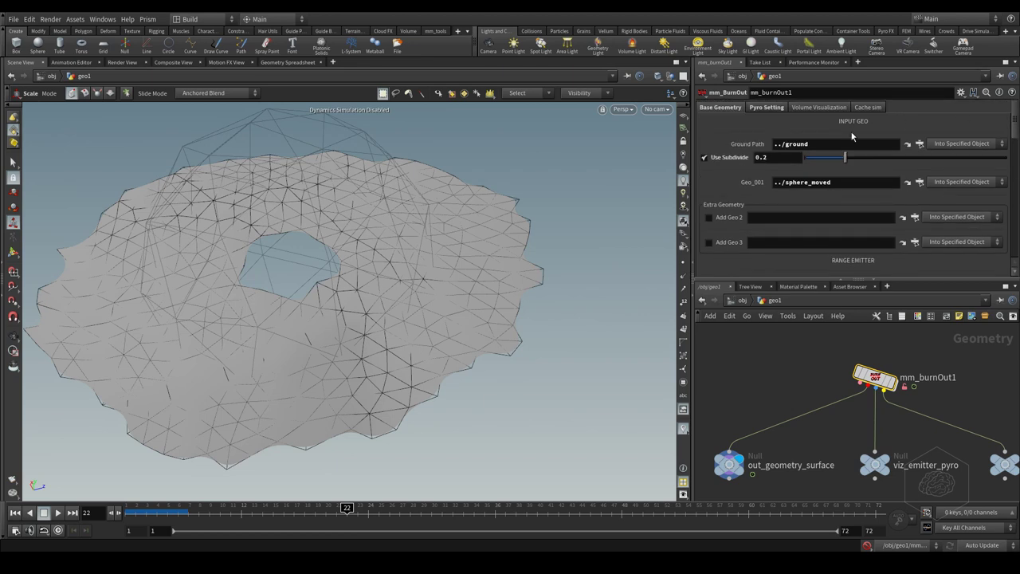
left_click(801, 157)
key("Return")
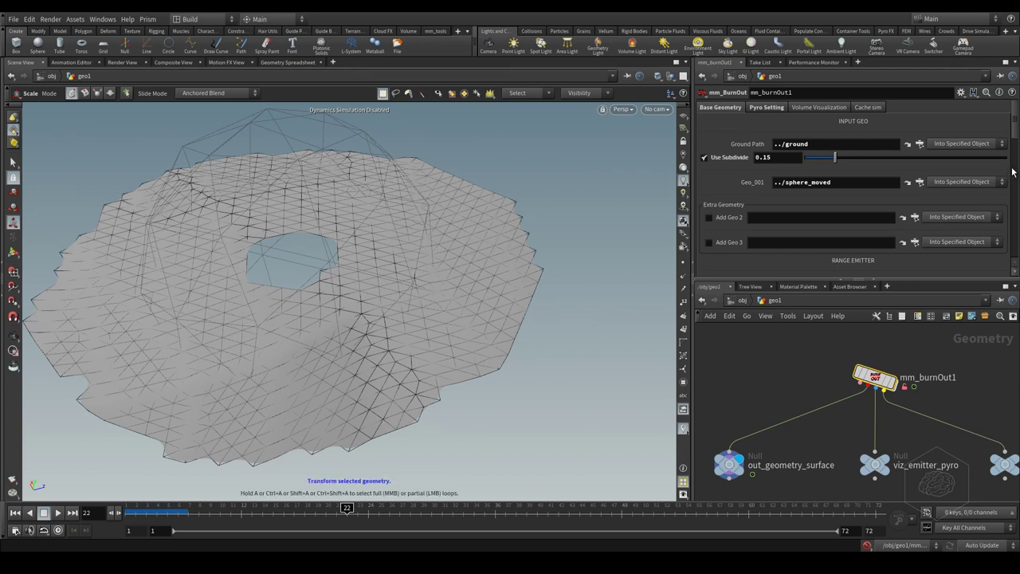
Set the Range Emitter Threshold to 2 and view the enlarged surface patch
scroll(877, 159, "down", 4)
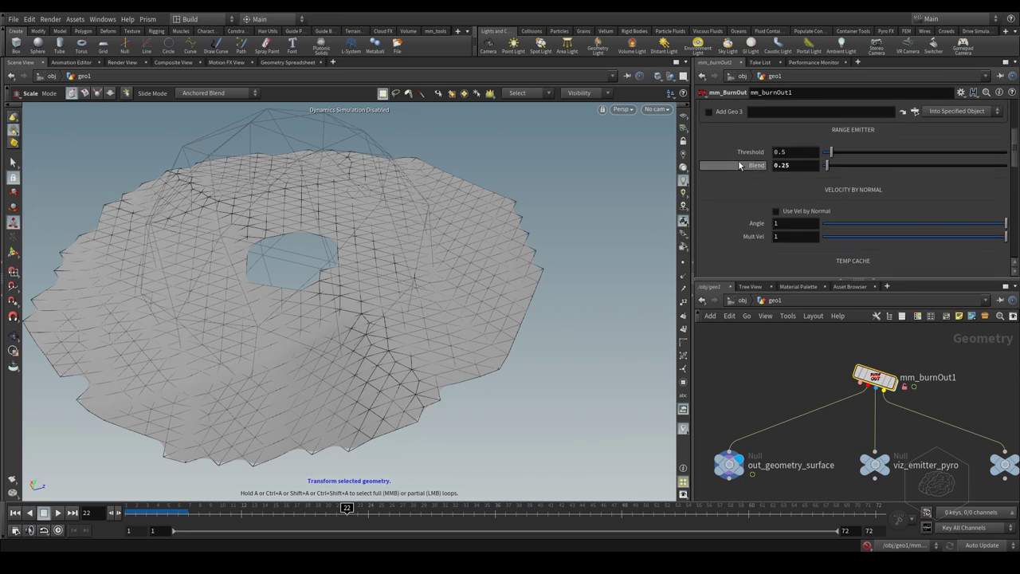
double_click(800, 152)
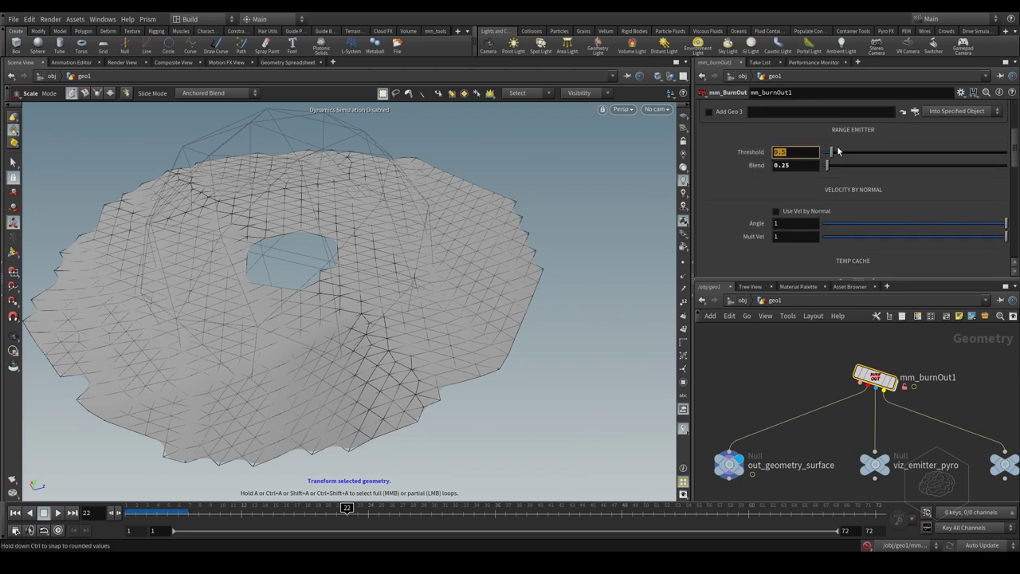
key("Return")
scroll(516, 245, "up", 5)
key("alt")
right_click_drag(516, 245, 358, 292, "alt")
Try Range Emitter Blend values of 0.15 and 0
key("e")
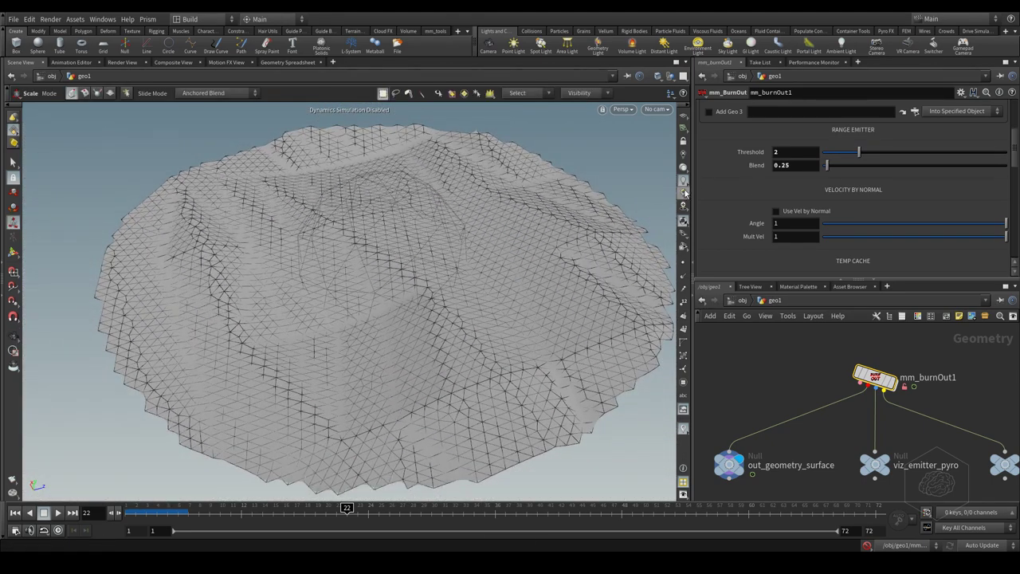
type("0.")
key("Return")
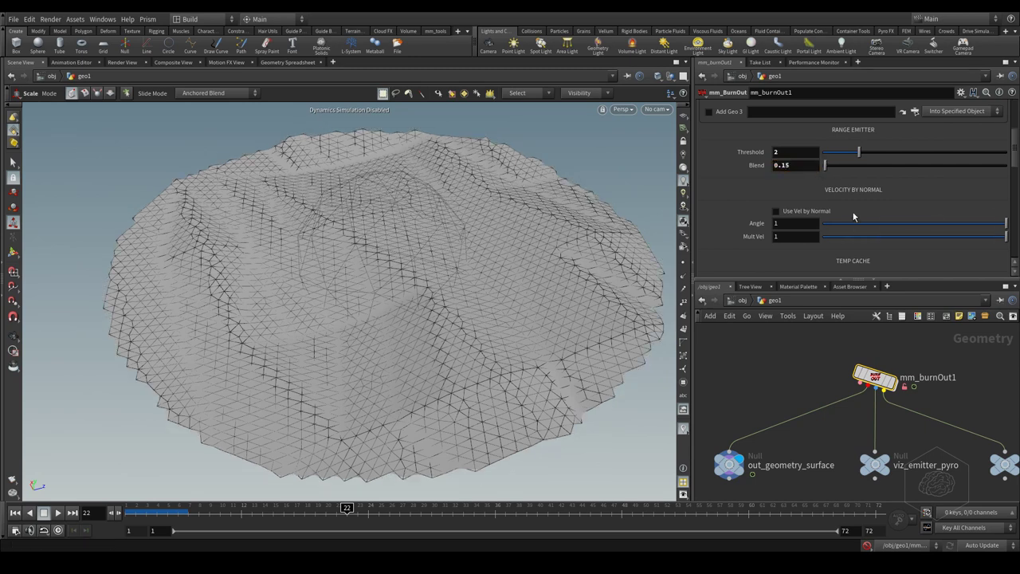
mouse_move(825, 165)
left_mouse_down()
mouse_move(868, 169)
mouse_move(814, 172)
left_mouse_up()
Set the Range Emitter Blend to 0.1
left_click(803, 163)
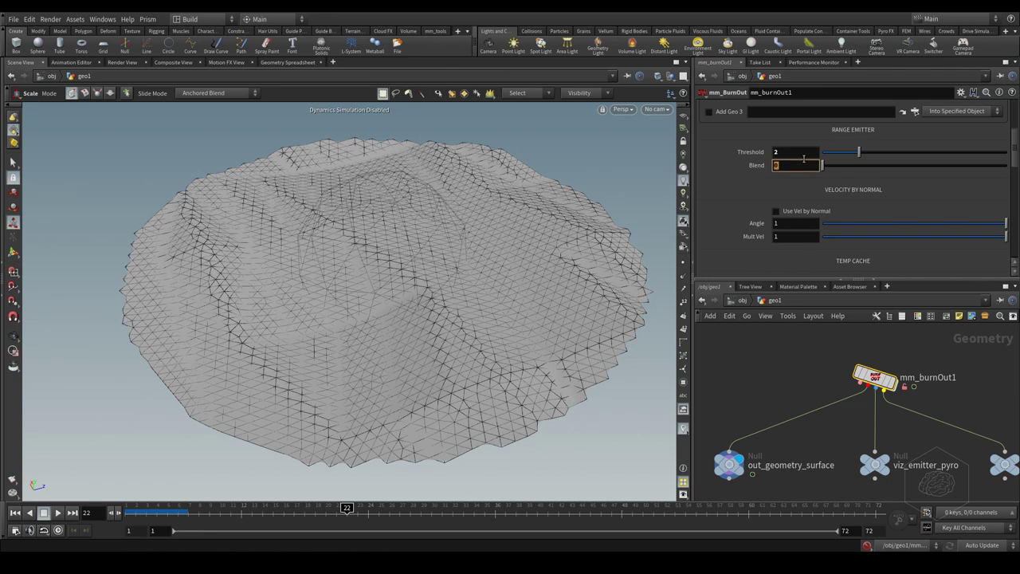
type("0.1")
key("Return")
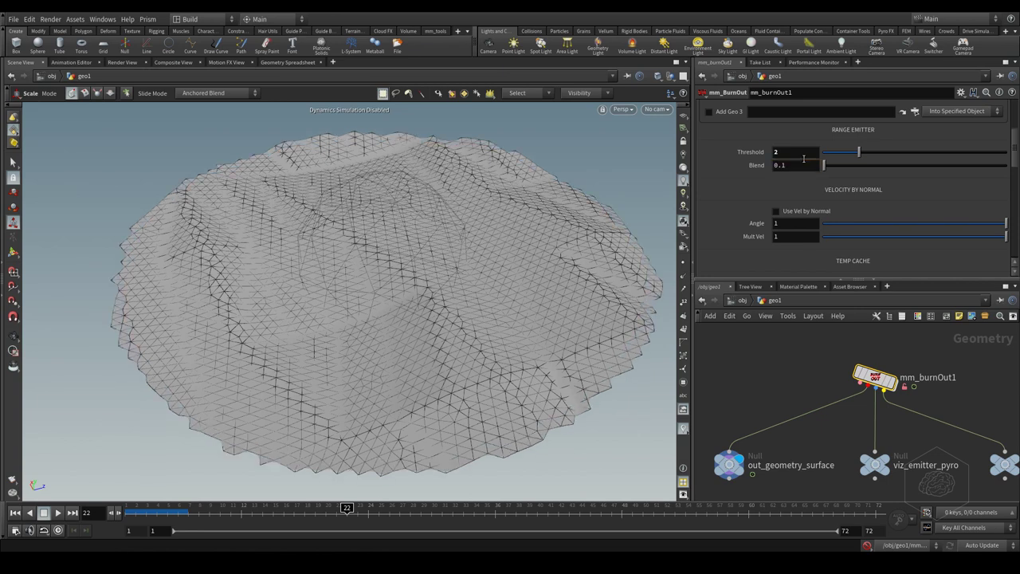
Set the Range Emitter Threshold to 0.5 and hide the shelf tools to enlarge the workspace
left_click(788, 152)
key("Return")
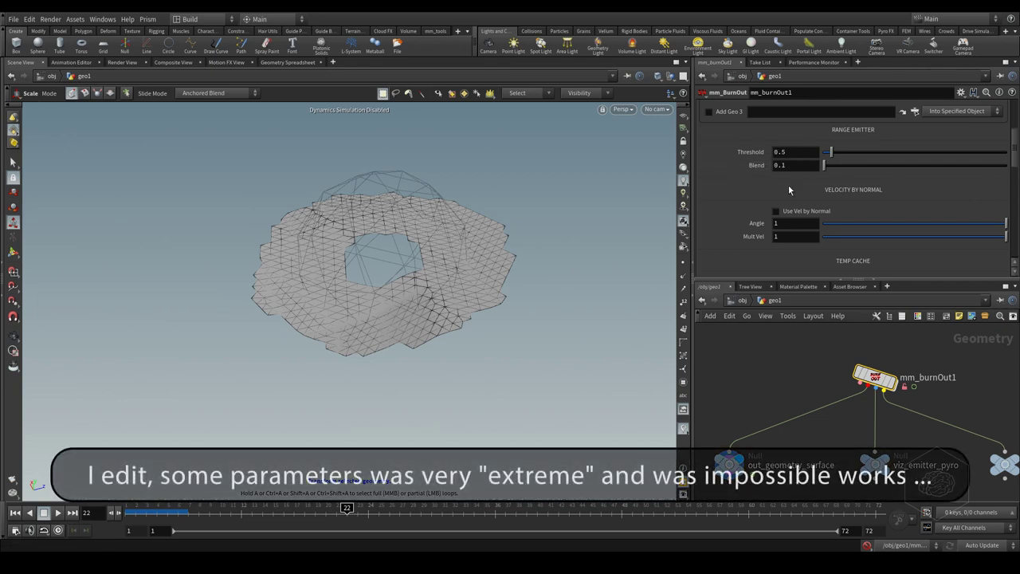
scroll(1012, 163, "up", 3)
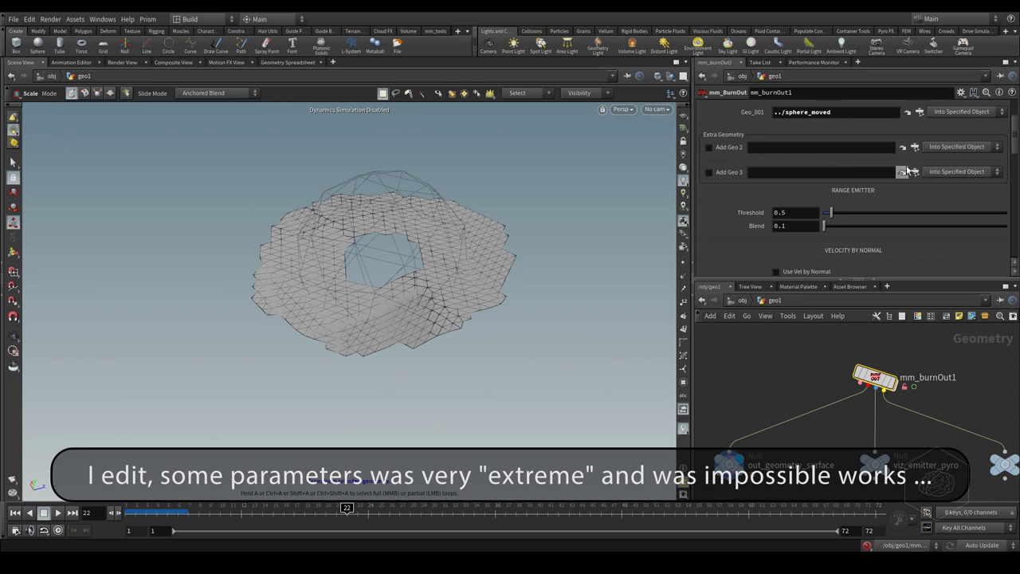
mouse_move(1015, 149)
left_mouse_down()
mouse_move(1017, 129)
mouse_move(1016, 140)
left_mouse_up()
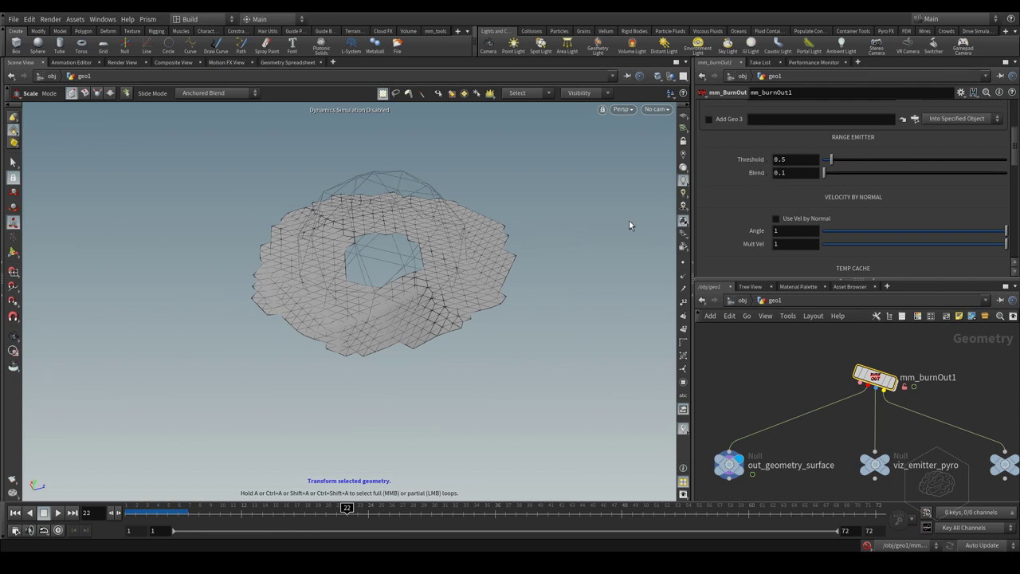
left_click(4, 30)
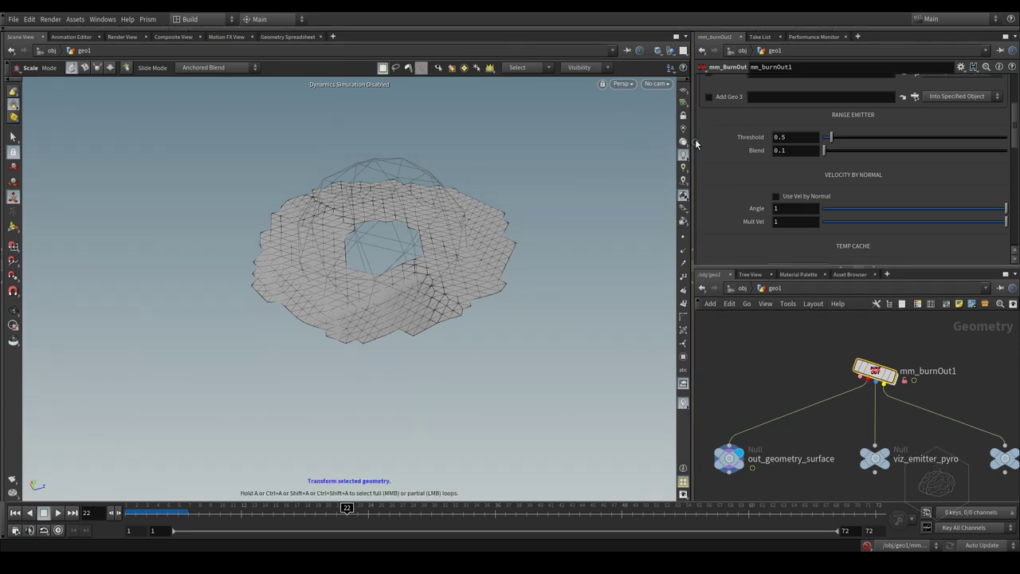
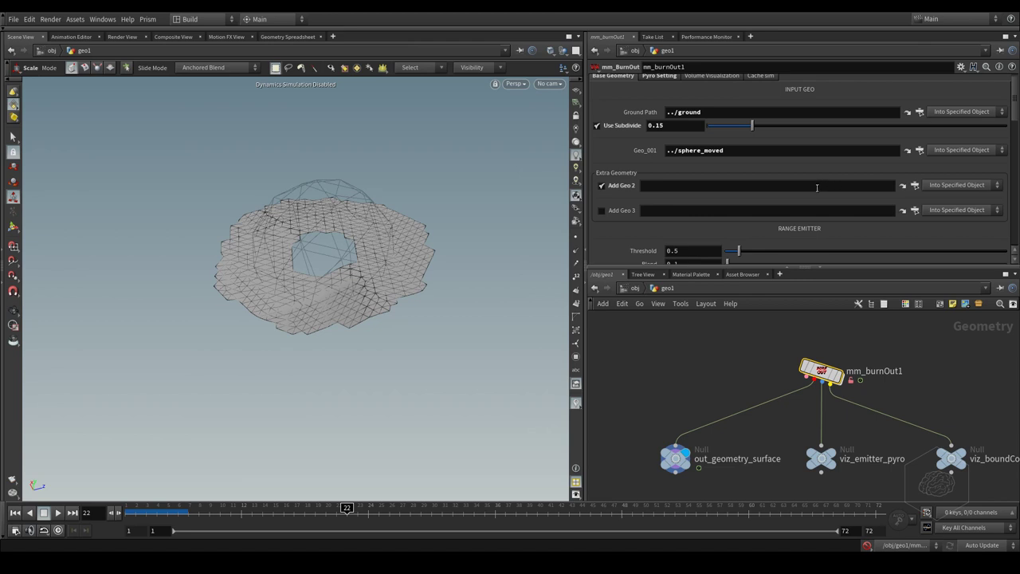
Duplicate the transform1 node beside the original, keeping sphere1 as its input
middle_click_drag(925, 363, 678, 369)
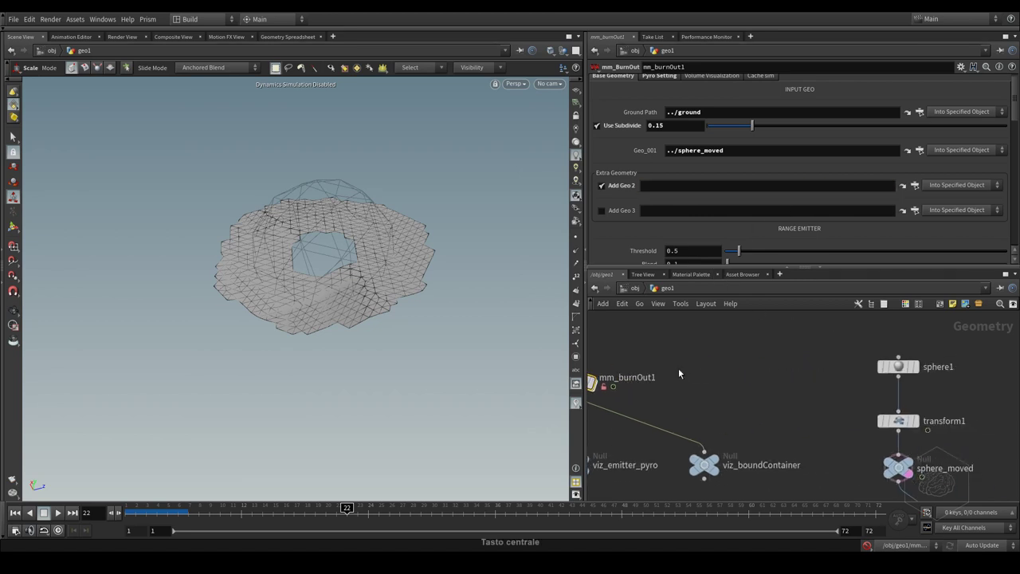
middle_click_drag(817, 380, 780, 339)
left_click(863, 370, "alt")
key("Escape")
left_click_drag(865, 382, 739, 382, "alt")
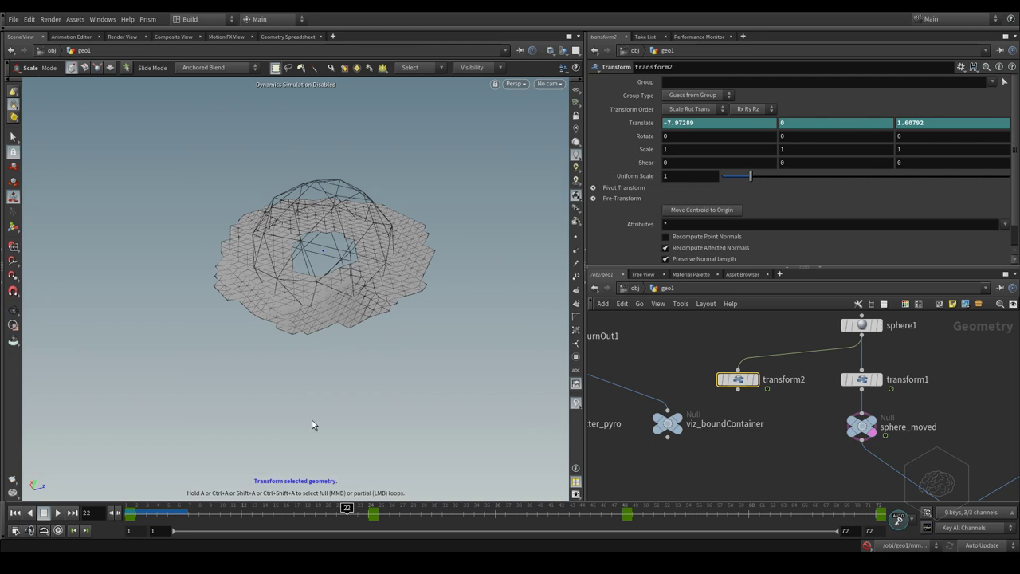
At keyframe 24, move the duplicated transform2 sphere away from the original, to about X -8.93 and Z 3.44
left_click_drag(192, 516, 368, 514)
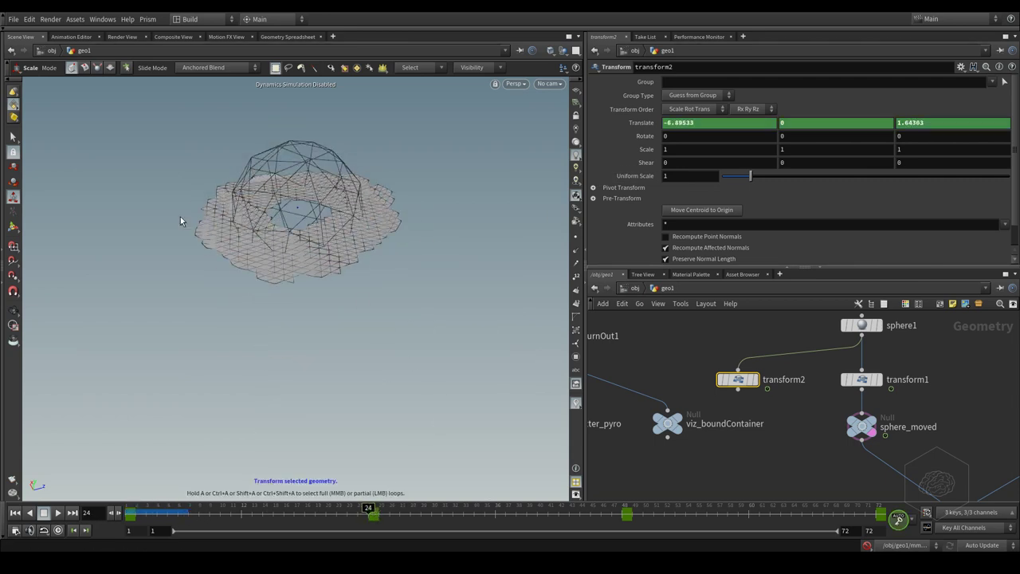
left_click(16, 231)
middle_click_drag(385, 208, 342, 231, "alt")
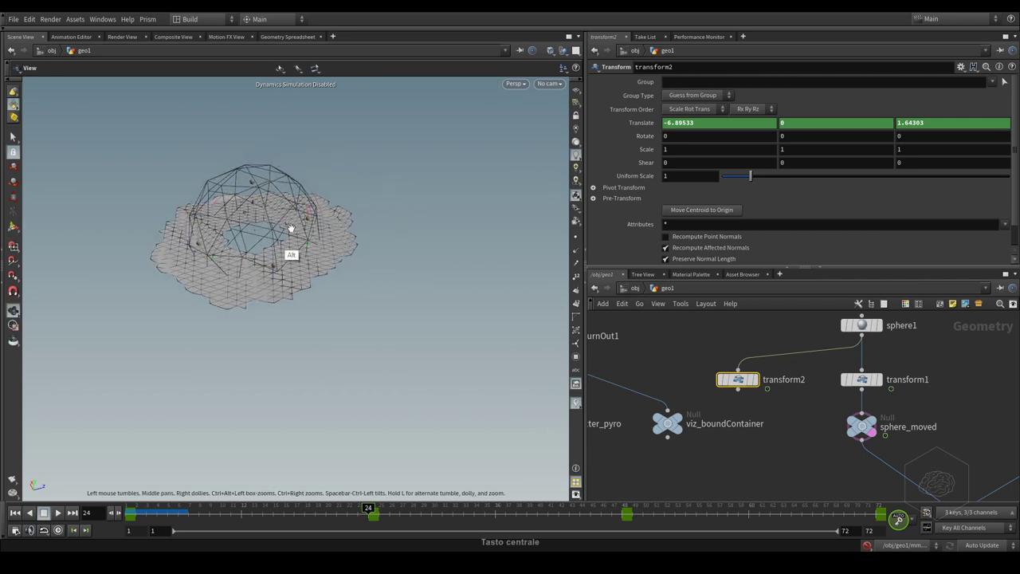
left_click_drag(284, 225, 401, 198)
left_click_drag(337, 276, 284, 307, "alt")
left_click_drag(293, 173, 397, 230)
middle_click_drag(427, 278, 370, 295, "alt")
left_click_drag(370, 295, 402, 258, "alt")
middle_click_drag(420, 262, 376, 220, "alt")
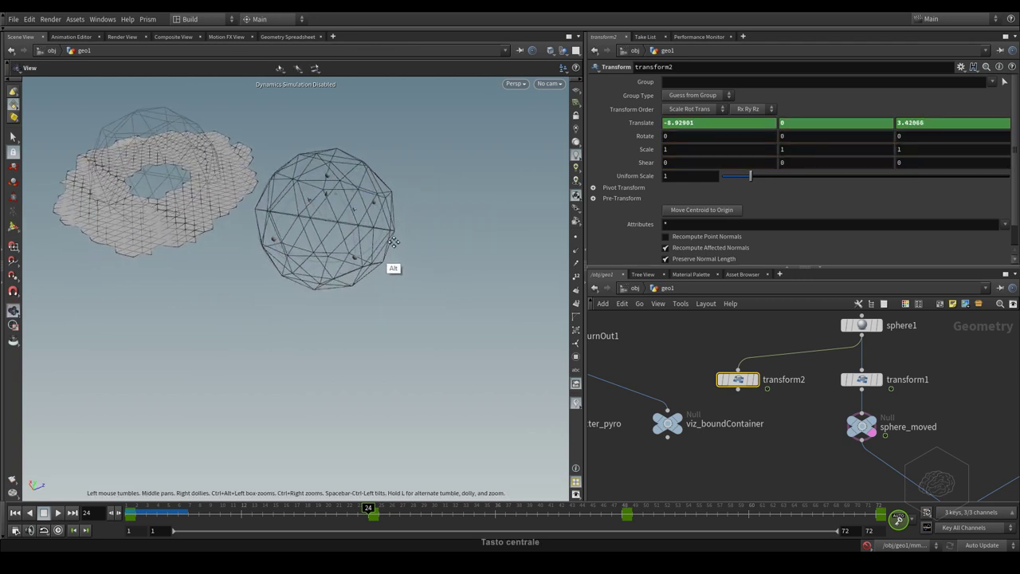
Check transform2 at keyframe 48, return to frame 22 and assign transform2 as mm_burnOut1's Add Geo 2 path
left_click(622, 514)
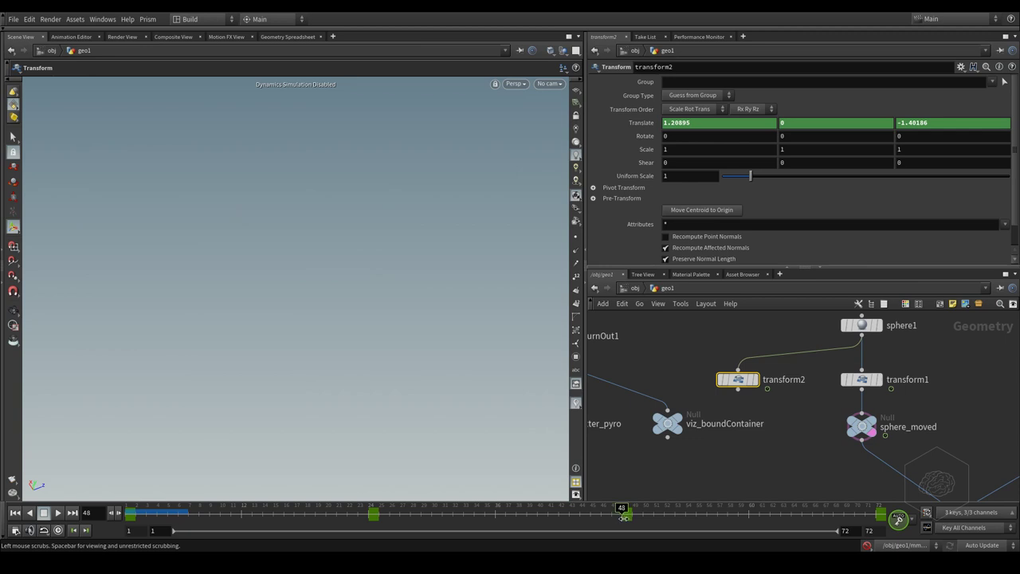
left_click_drag(624, 515, 347, 515)
middle_click_drag(663, 335, 773, 322)
left_click(658, 325)
left_click_drag(856, 369, 661, 187)
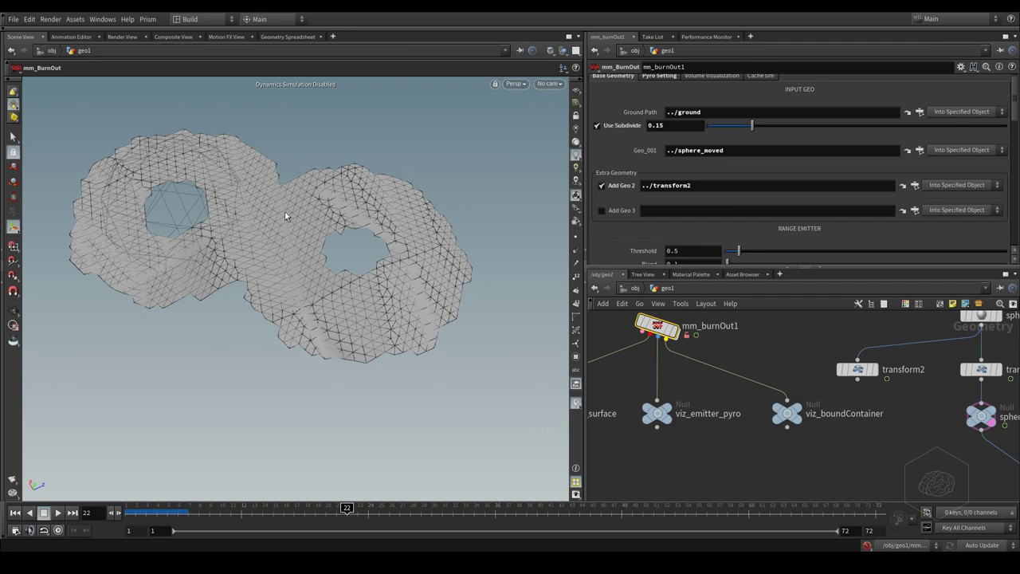
Move merge1 aside and add a second merge node combining transform2 and sphere_moved
middle_click_drag(782, 416, 711, 370)
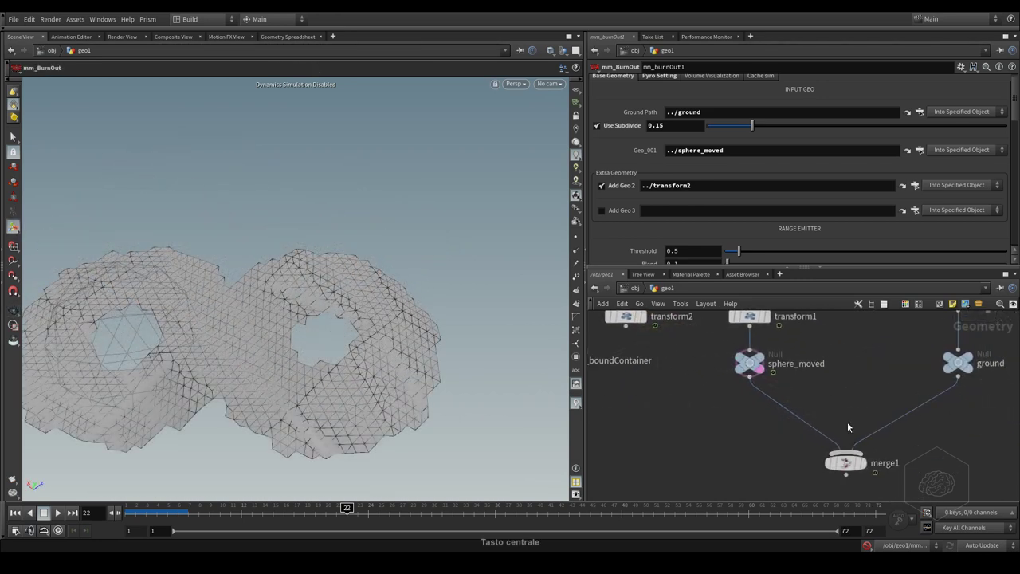
middle_click_drag(846, 427, 843, 448)
left_click_drag(851, 487, 693, 495)
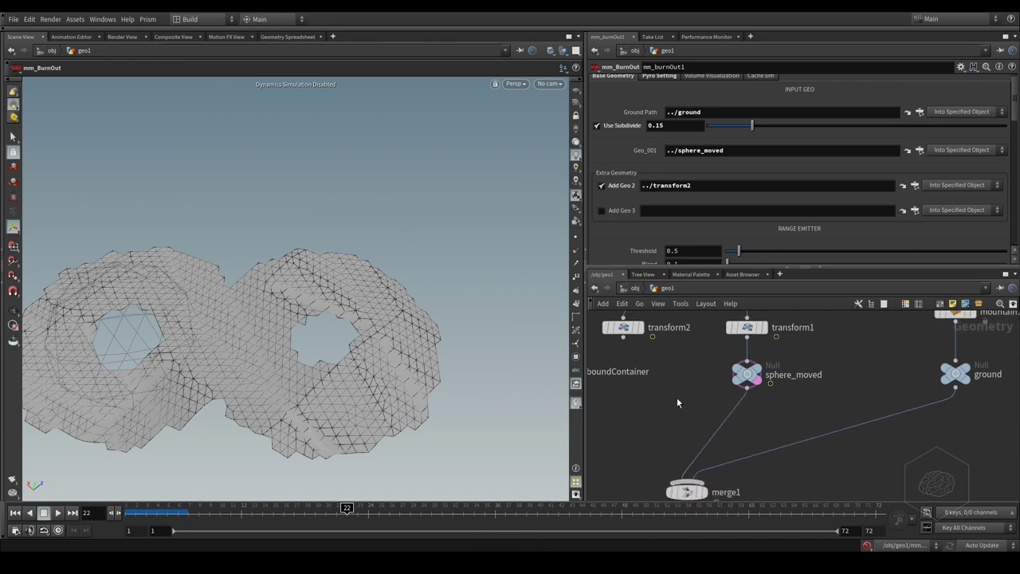
left_click(623, 338)
key("Escape")
left_click_drag(778, 411, 611, 432)
mouse_move(673, 424)
middle_mouse_down()
mouse_move(679, 436)
mouse_move(672, 428)
middle_mouse_up()
key("Escape")
mouse_move(688, 427)
right_mouse_down()
mouse_move(715, 432)
mouse_move(690, 414)
right_mouse_up()
Disable Add Geo 2 on mm_burnOut1 and assign merge2 as the Geo_001 path
middle_click_drag(686, 385, 913, 409)
mouse_move(747, 315)
middle_mouse_down()
mouse_move(786, 376)
mouse_move(732, 324)
middle_mouse_up()
left_click(671, 365)
left_click(602, 185)
left_click_drag(814, 471, 749, 151)
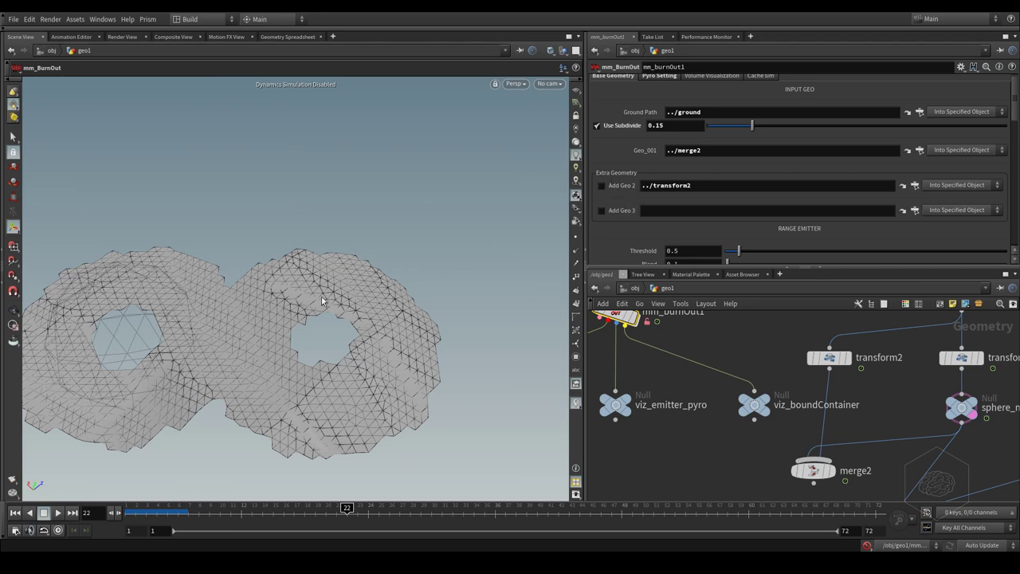
Assign the sphere_moved null as mm_burnOut1's Geo_001 path again
middle_click_drag(763, 367, 733, 407)
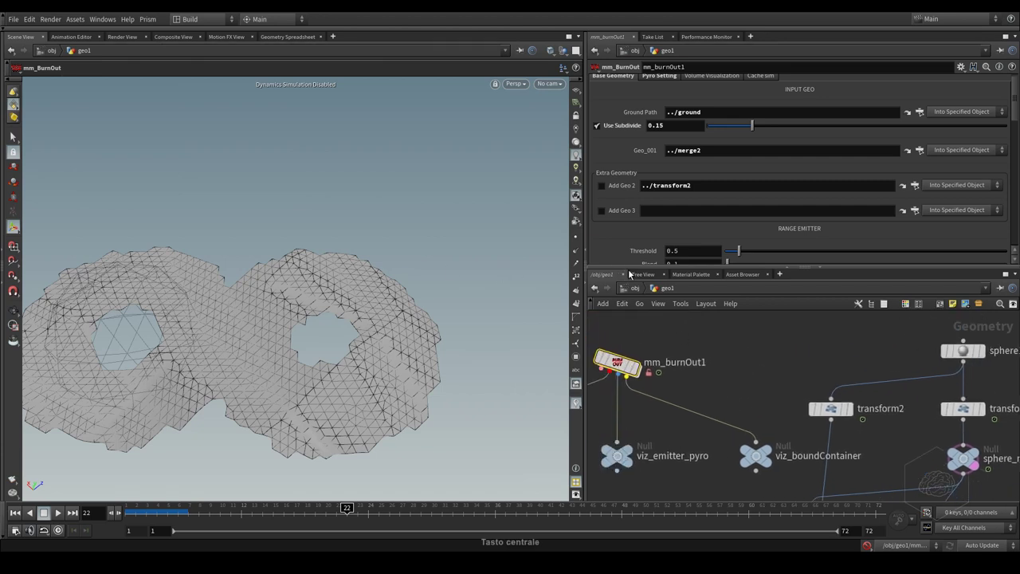
middle_click_drag(864, 371, 665, 338)
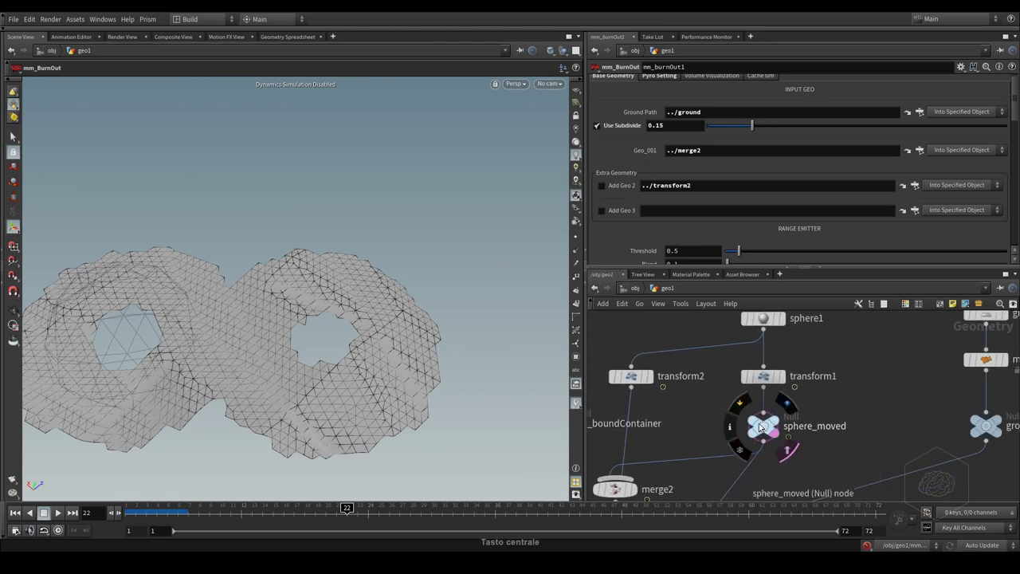
left_click_drag(722, 160, 722, 154)
middle_click_drag(273, 274, 384, 238)
right_click_drag(385, 258, 382, 231)
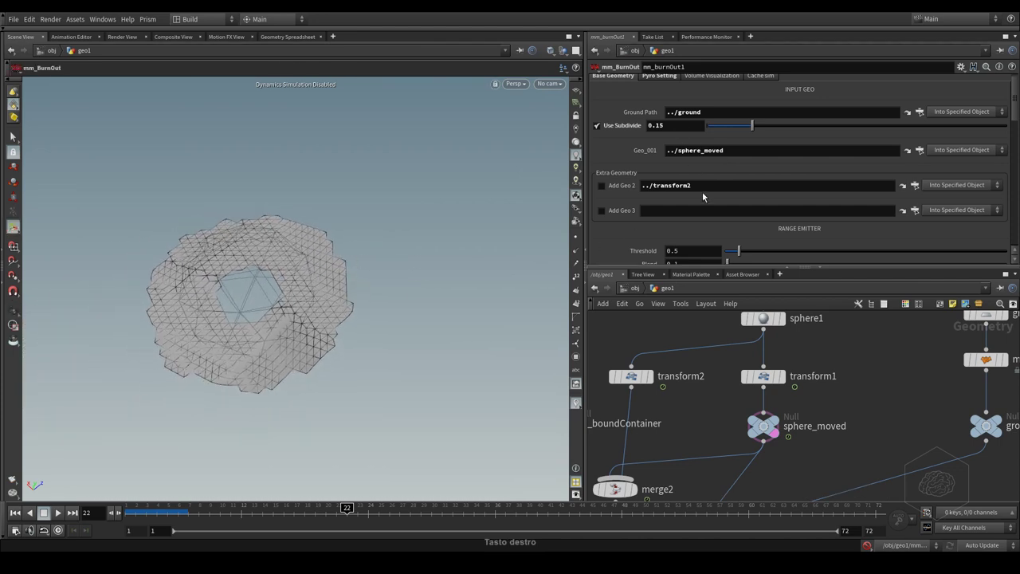
Examine the out_geometry_surface null, mm_burnOut1's outputs and the surface patch from a lower angle
middle_click_drag(724, 398, 988, 346)
middle_click_drag(766, 408, 938, 435)
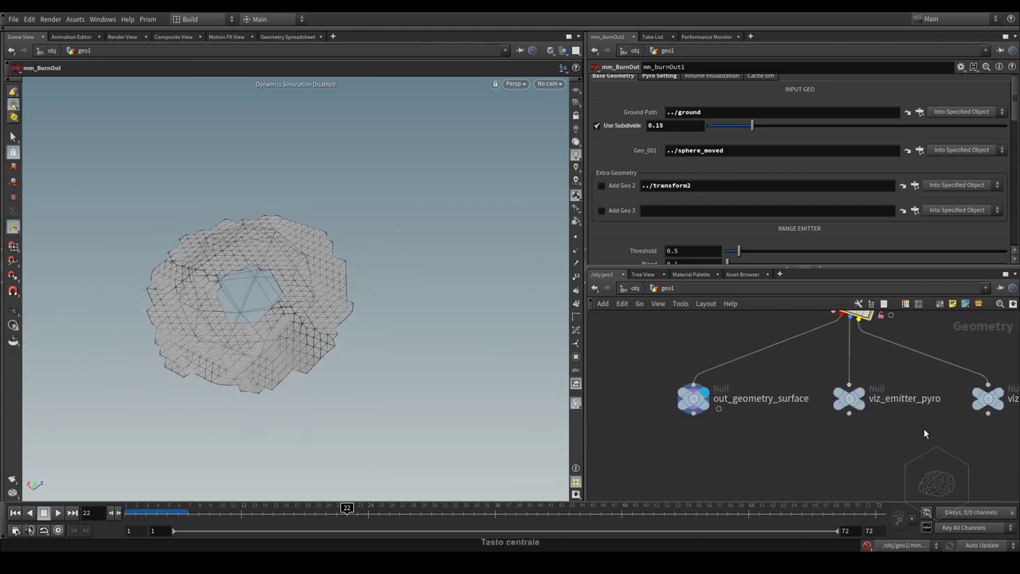
left_click(693, 398)
middle_click_drag(822, 355, 795, 388)
mouse_move(815, 348)
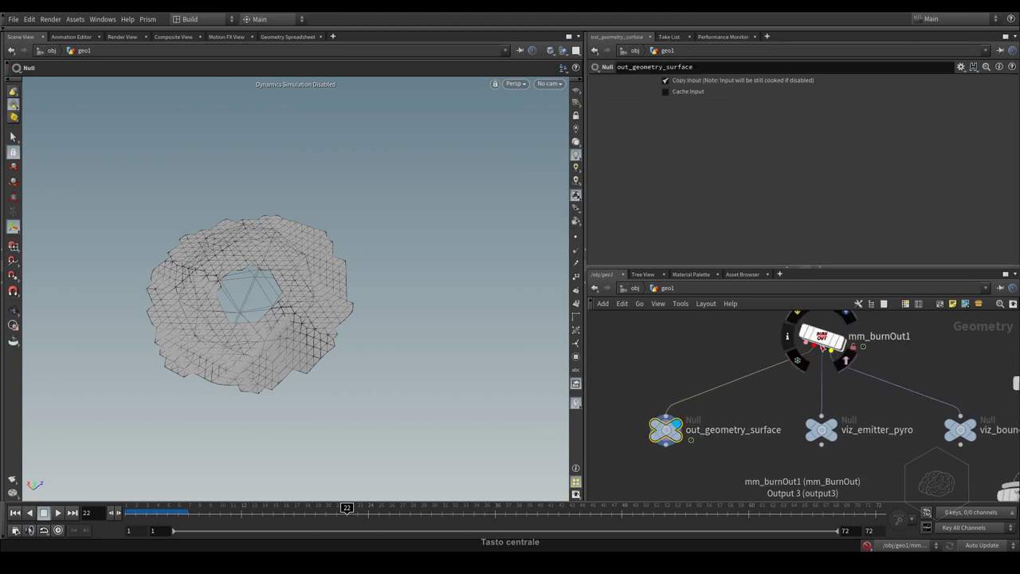
left_click_drag(293, 373, 337, 273)
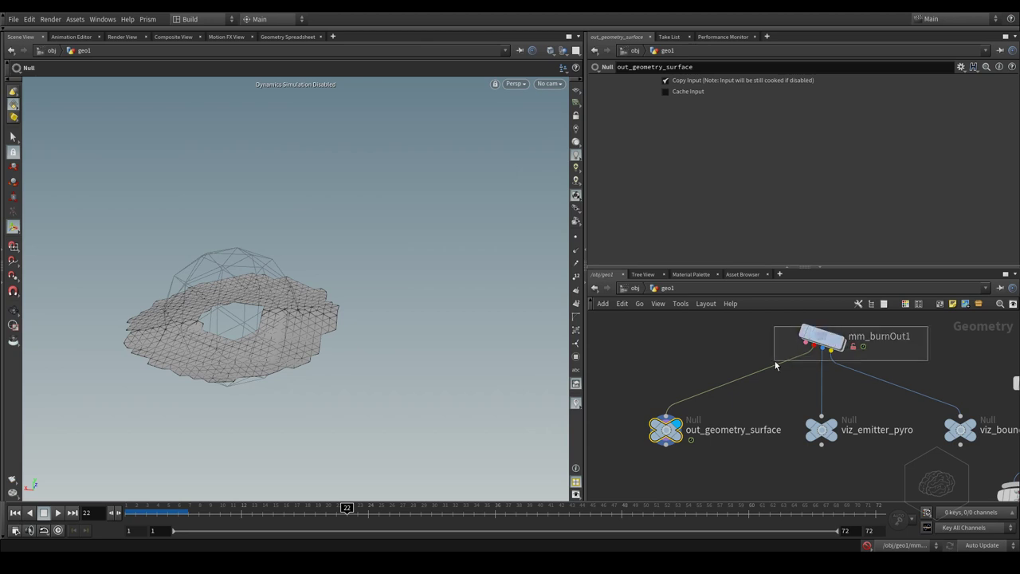
Review mm_burnOut1's Temp Cache settings and enable Use Vel by Normal
left_click(819, 339)
left_click_drag(1013, 115, 1016, 187)
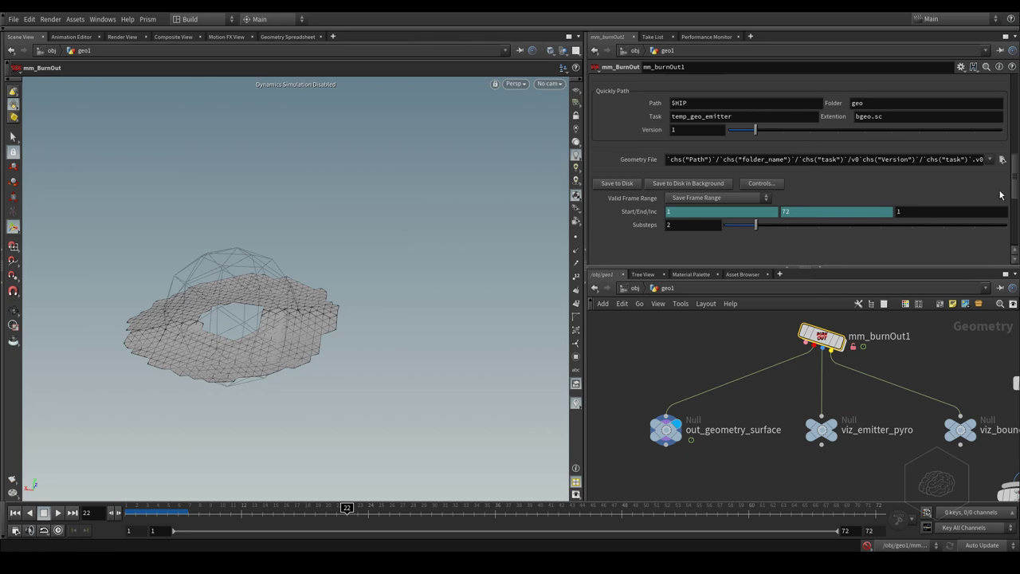
scroll(797, 167, "up", 3)
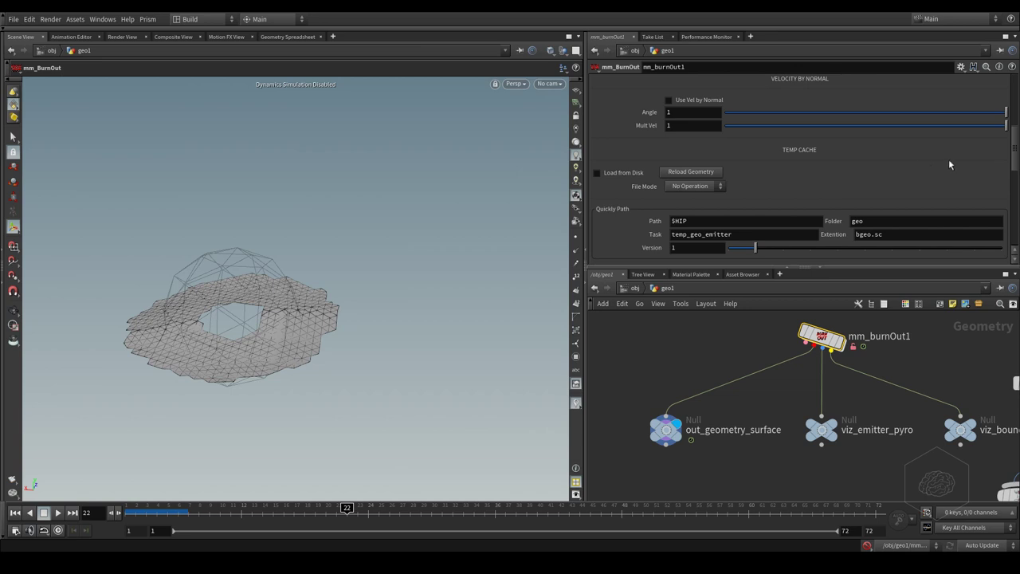
mouse_move(1017, 154)
left_mouse_down()
mouse_move(1017, 132)
mouse_move(1016, 142)
left_mouse_up()
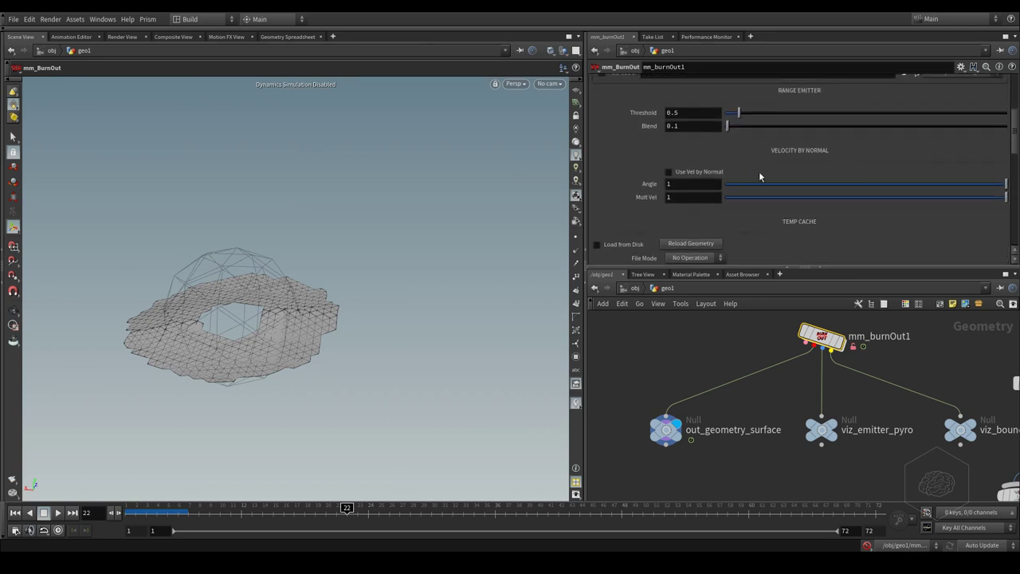
left_click(668, 171)
left_click_drag(287, 311, 339, 335, "alt")
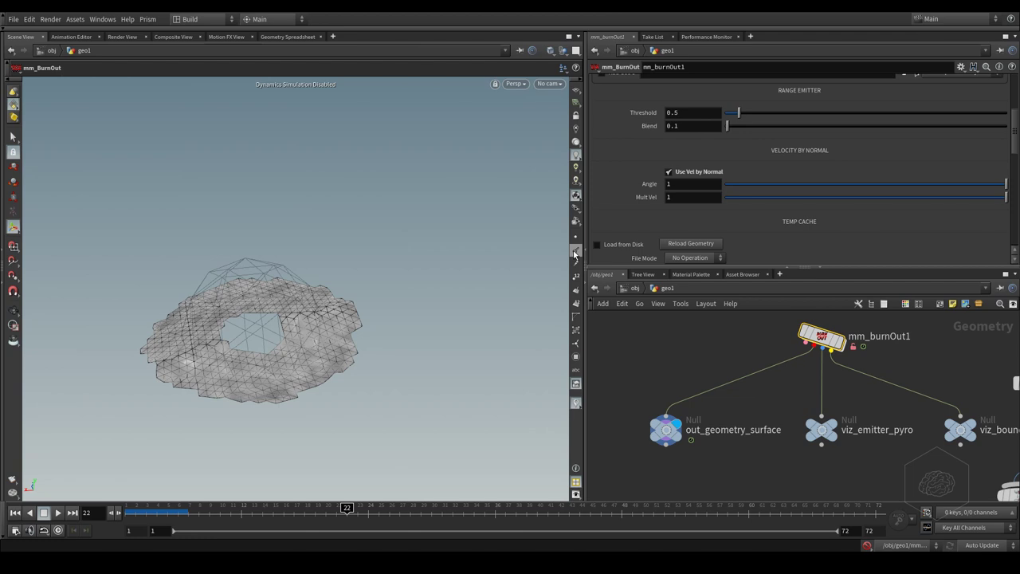
Display the point normals and visualize the v attribute from out_geometry_surface's node information
left_click(575, 251)
left_click_drag(359, 314, 379, 295, "alt")
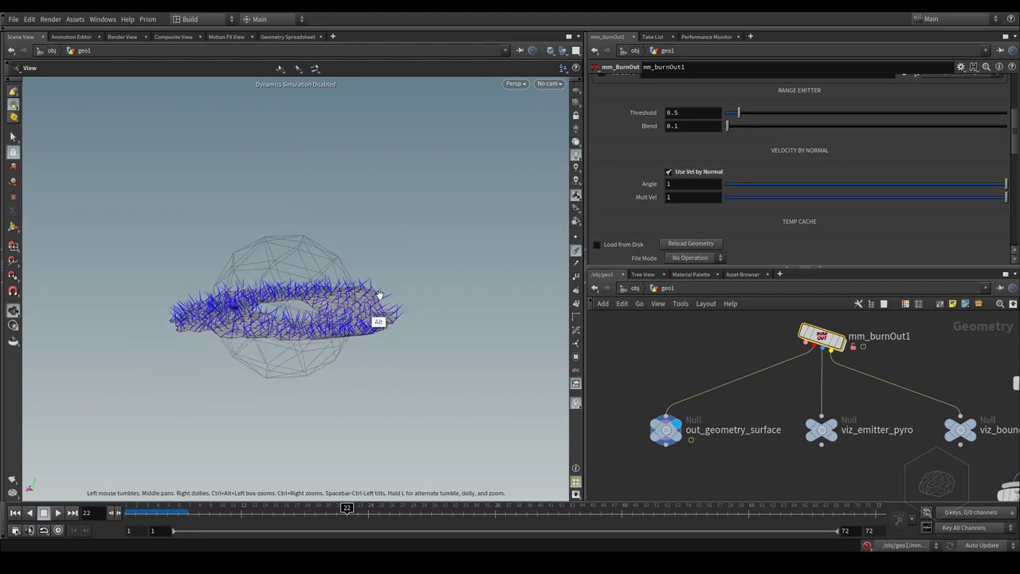
mouse_move(673, 423)
left_click(635, 431)
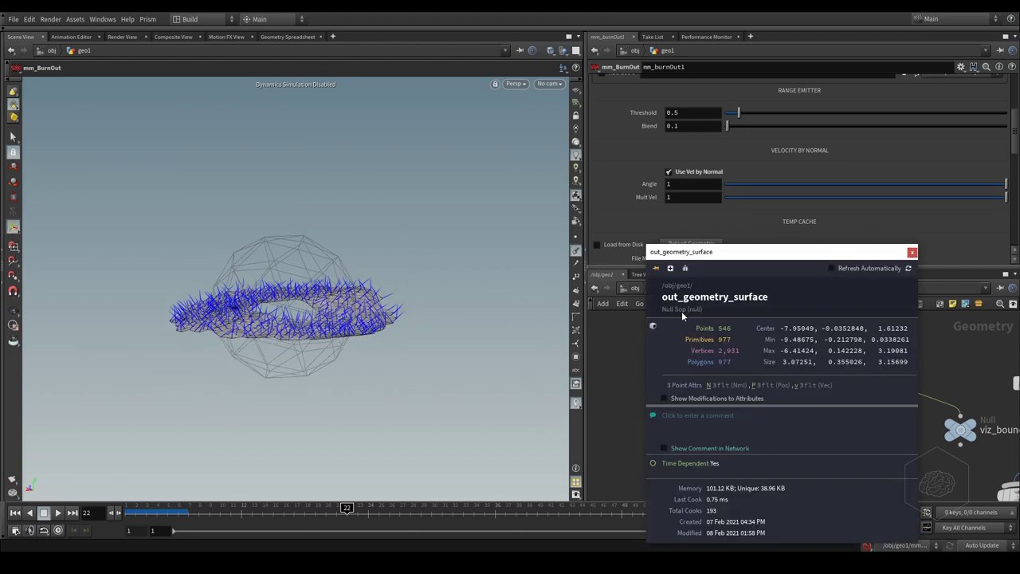
left_click(797, 385)
left_click_drag(801, 250, 718, 182)
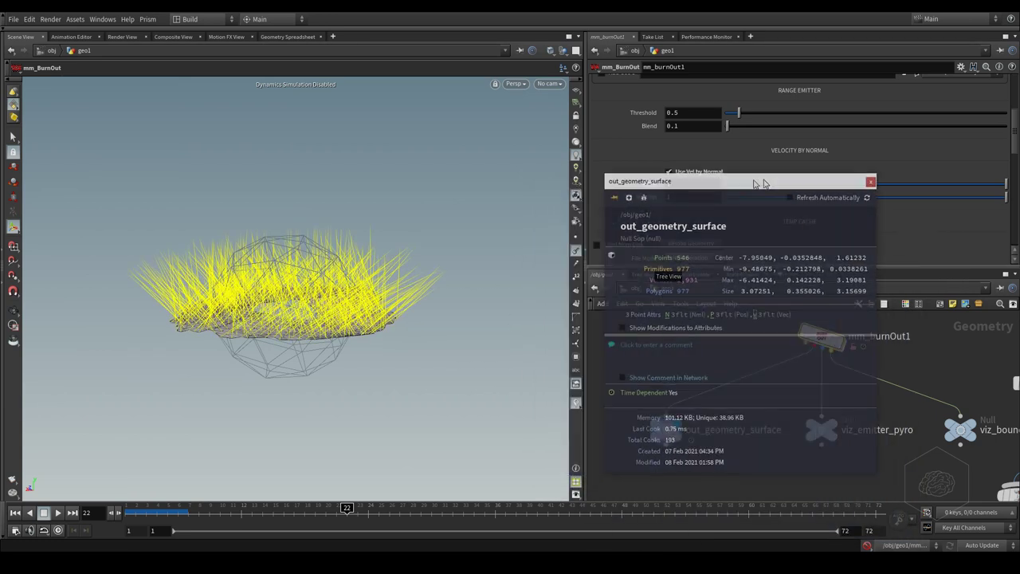
left_click(831, 181)
Adjust the Velocity by Normal Angle to 0.802 while checking the velocity vectors from the side
left_click_drag(381, 327, 414, 263, "alt")
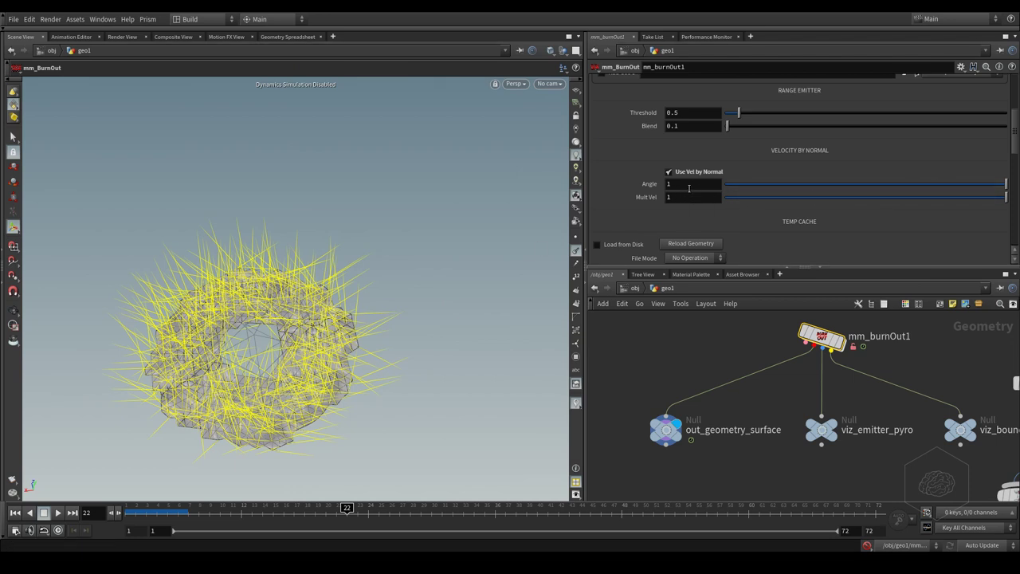
left_click_drag(858, 181, 686, 198)
left_click_drag(367, 219, 392, 223, "alt")
left_click_drag(727, 183, 963, 183)
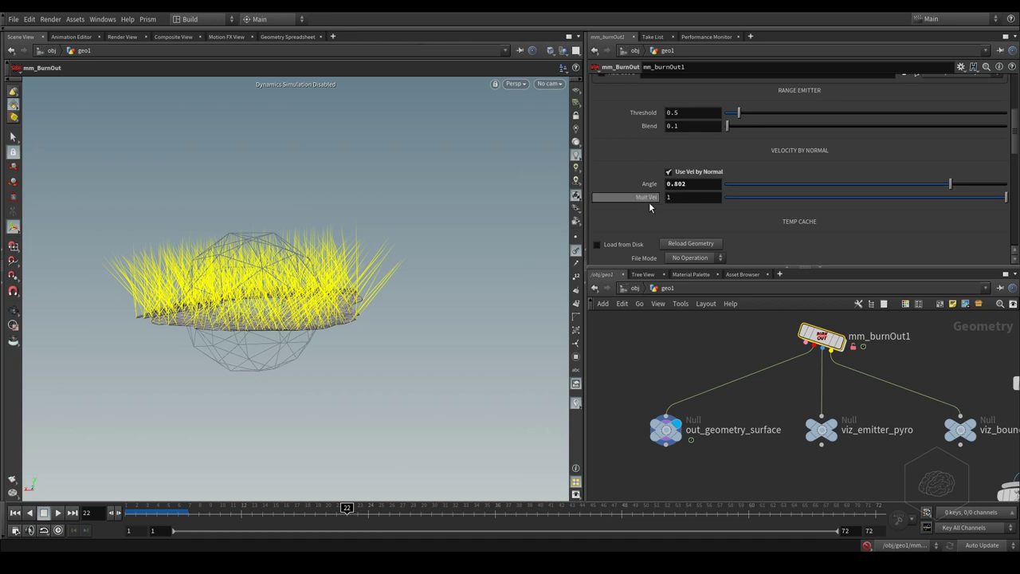
Toggle the point normals display to compare the normals with the velocity vectors
left_click(671, 197)
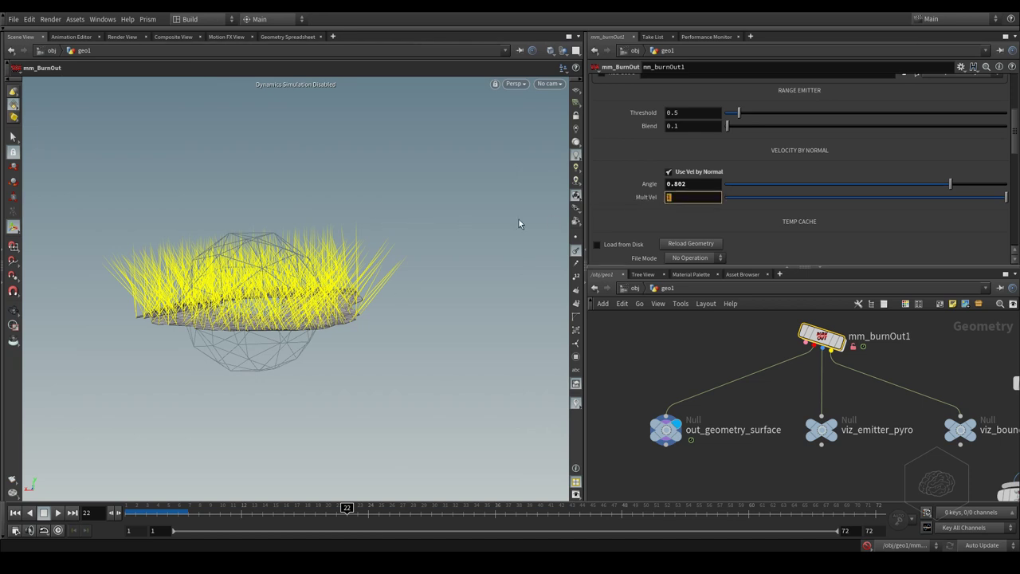
left_click(578, 251)
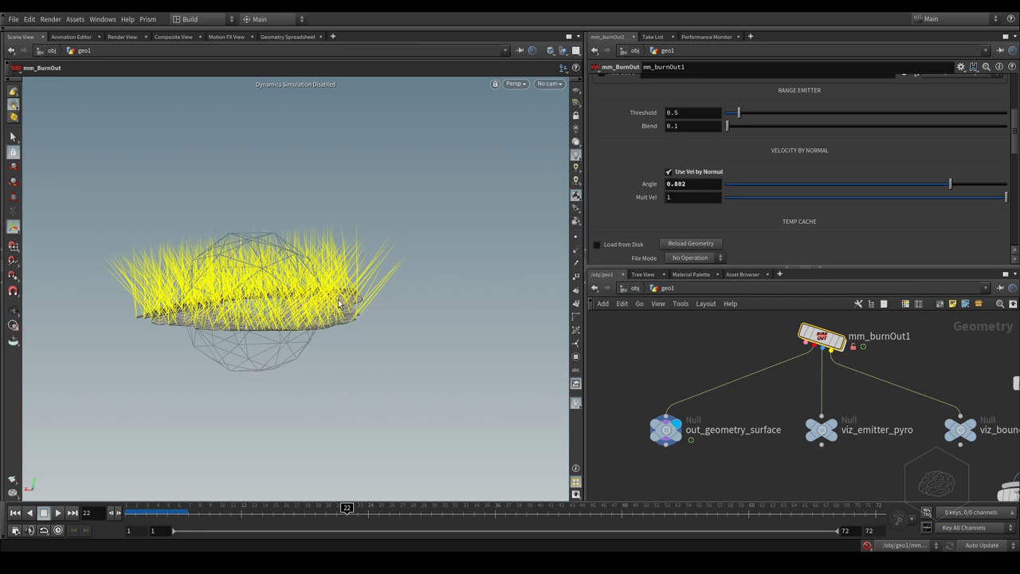
left_click(575, 250)
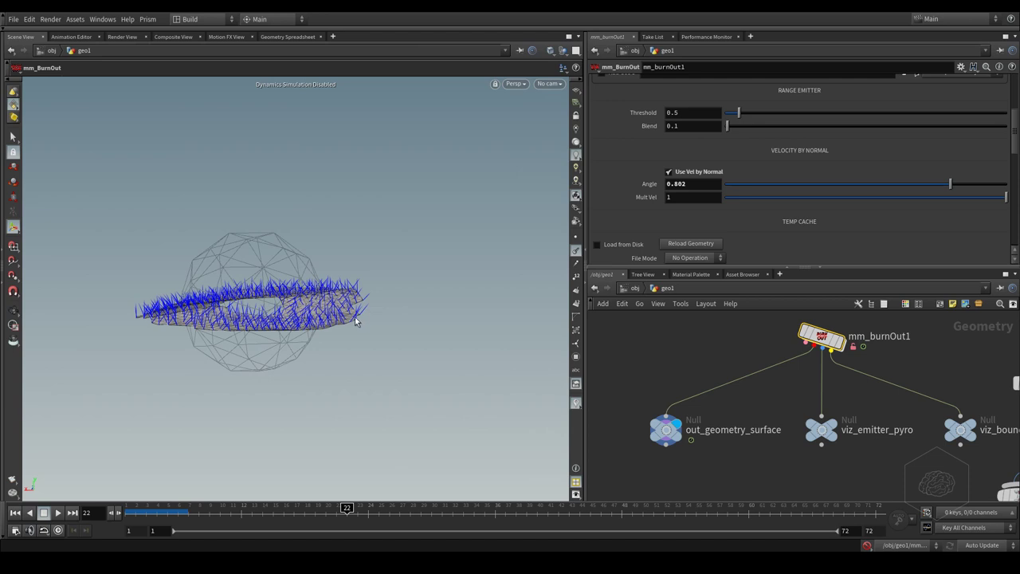
Try a Mult Vel of 3 for the velocity by normal and set it back to 1
left_click(678, 198)
type("3")
key("Return")
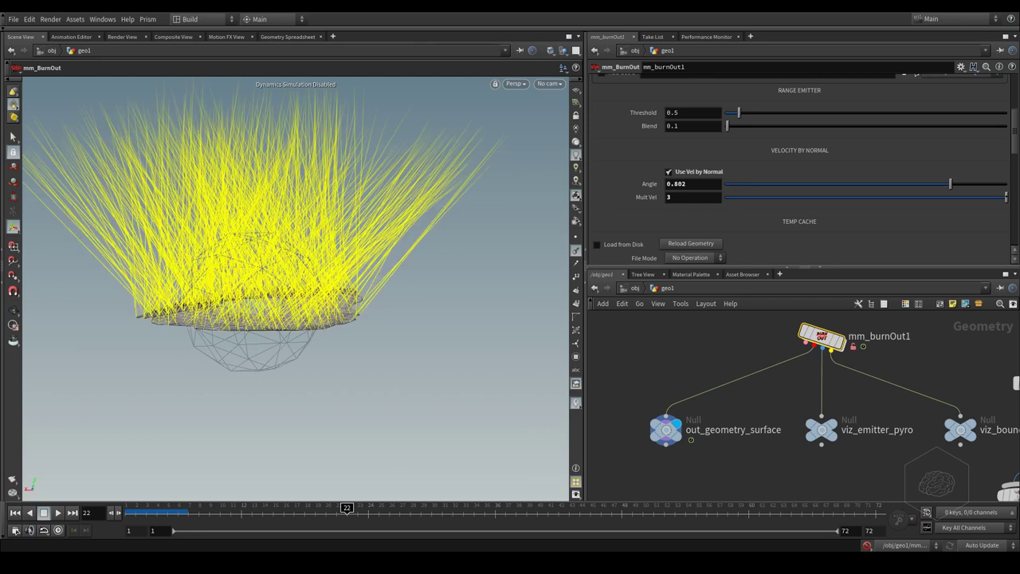
left_click_drag(914, 201, 861, 207)
left_click(706, 193)
type("1")
key("Return")
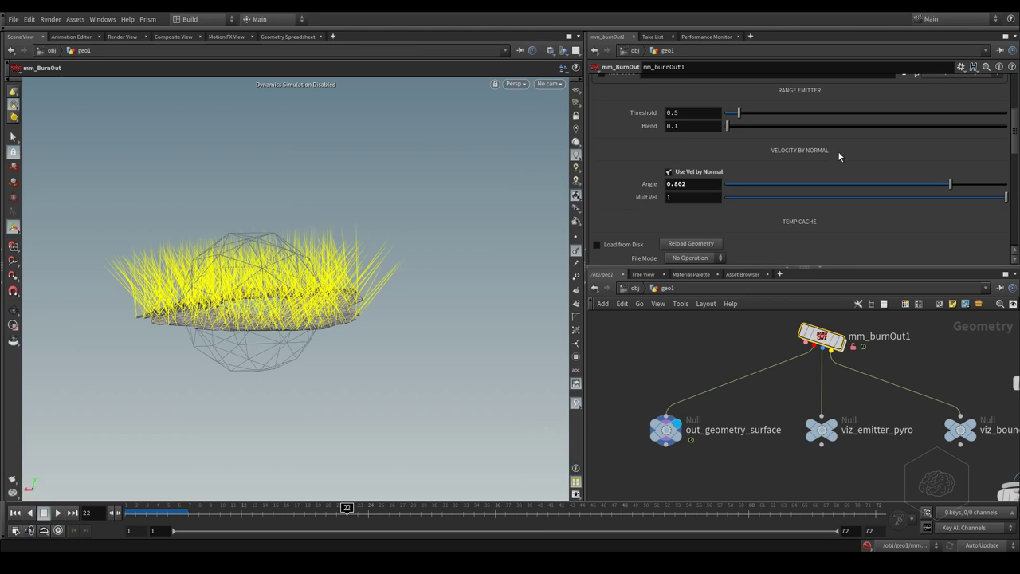
Set the Velocity by Normal Angle to 0.75 and inspect the resulting vectors from another view angle
left_click(693, 183)
type("0.75")
key("Return")
key("alt")
left_click_drag(360, 227, 389, 267, "alt")
middle_click_drag(389, 267, 361, 240, "alt")
left_click_drag(361, 240, 330, 244, "alt")
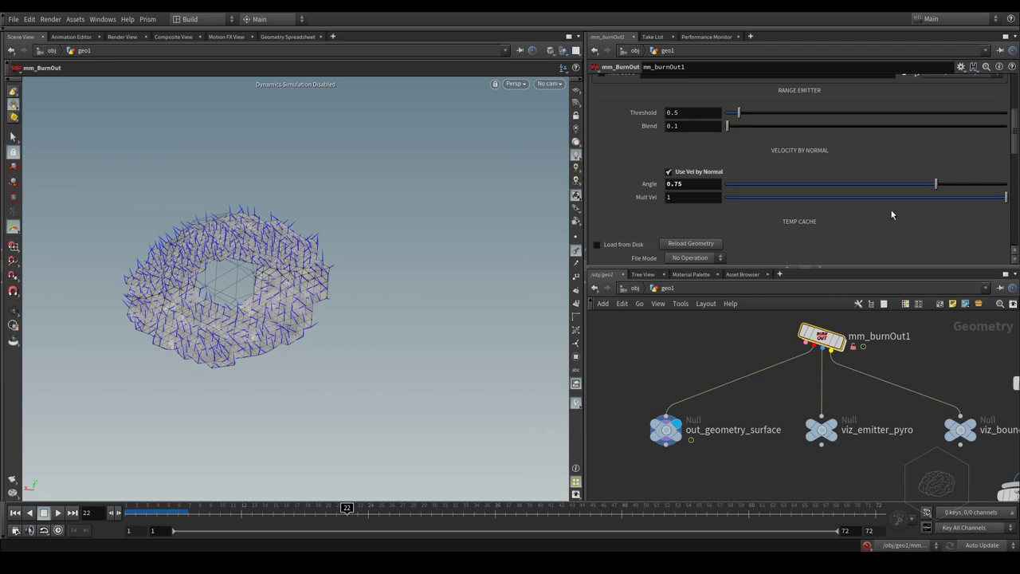
Examine the Temp Cache settings for the path, folder, task name and version
scroll(717, 181, "down", 4)
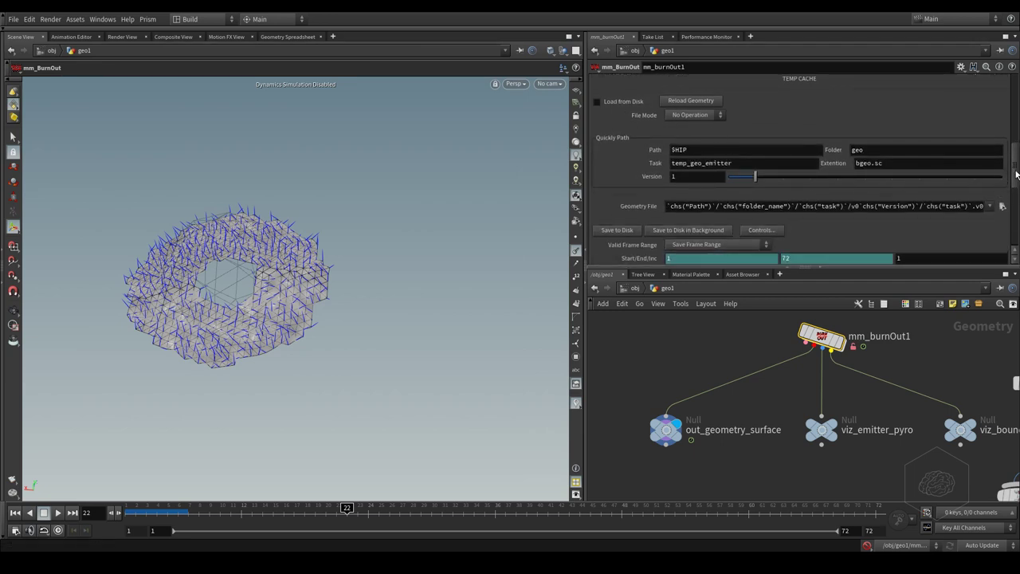
scroll(756, 209, "up", 1)
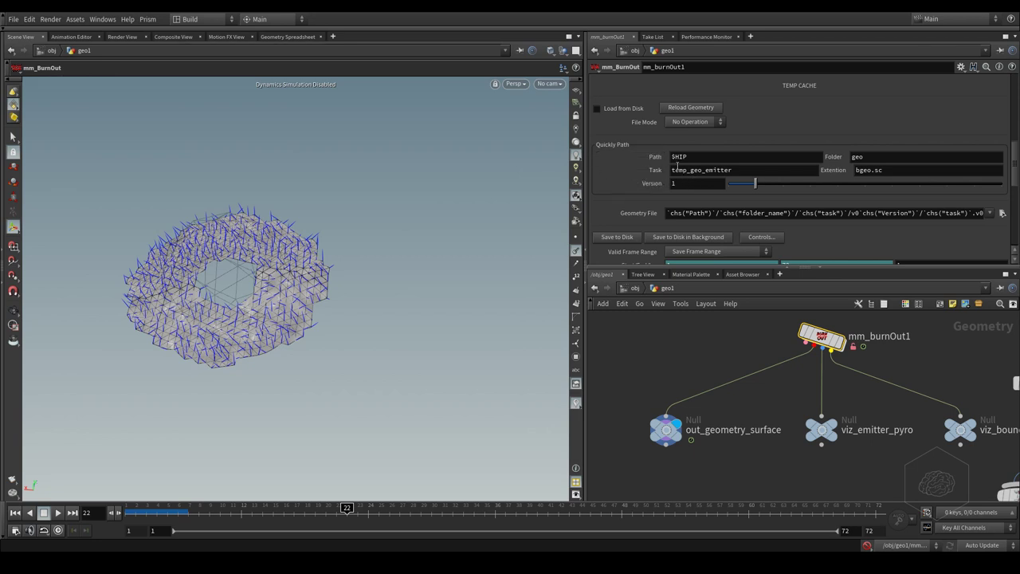
left_click(706, 157)
left_click(704, 157)
left_click(894, 159)
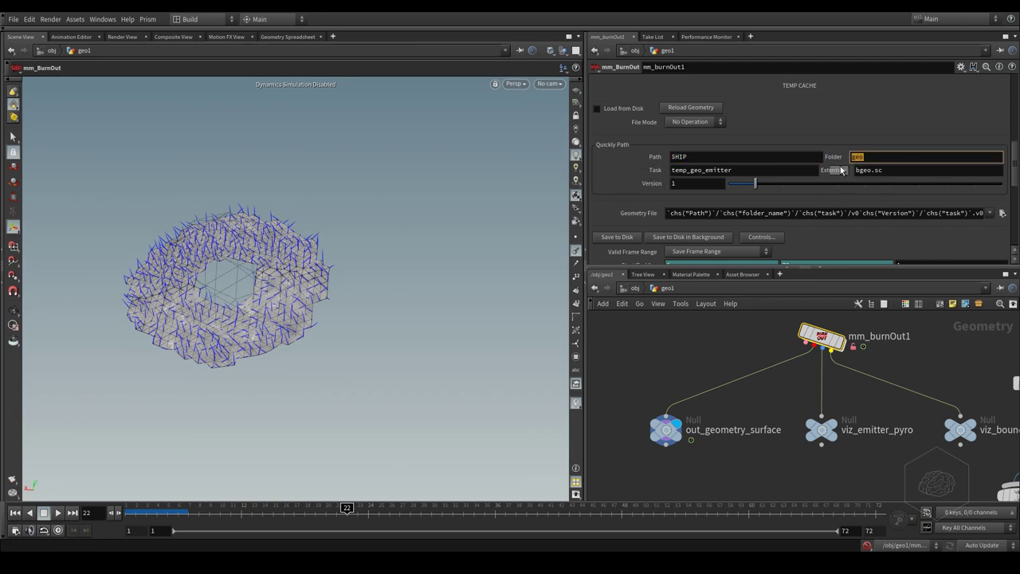
left_click(742, 170)
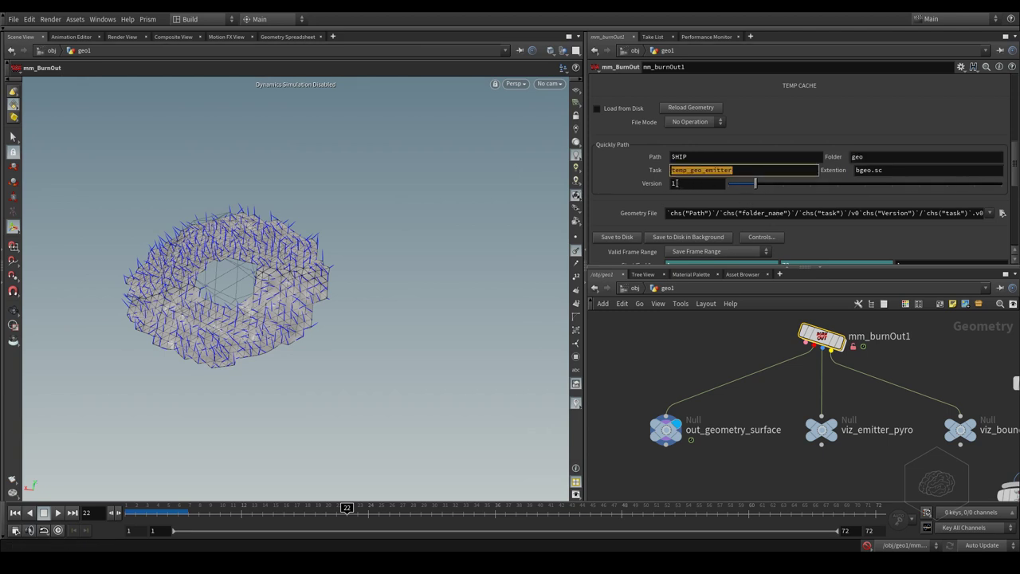
left_click(705, 171)
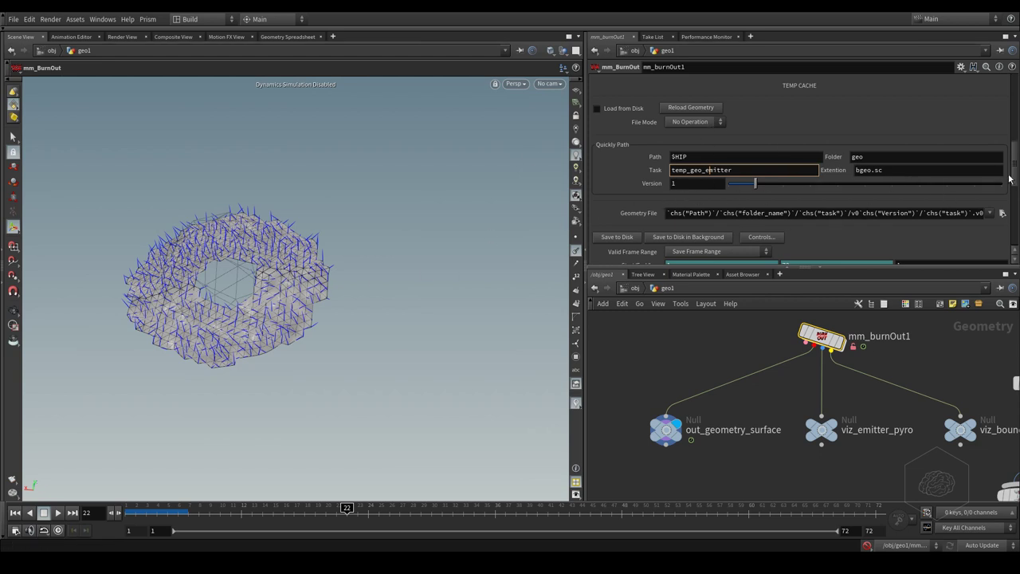
Open the Emitter parameters of the Pyro Setting and display the viz_emitter_pyro output in the viewport
left_click_drag(1016, 181, 1003, 102)
left_click(651, 83)
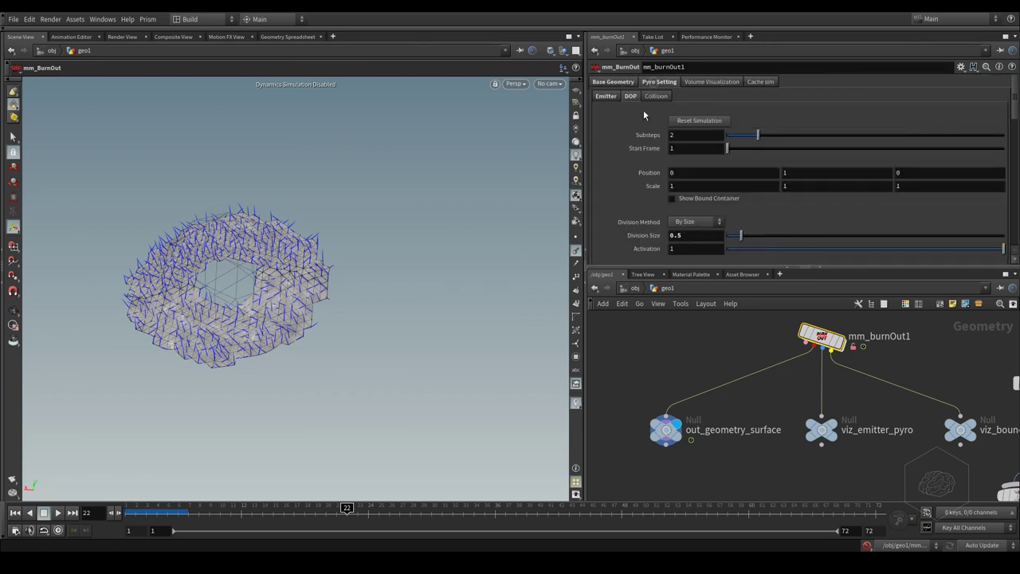
left_click(605, 95)
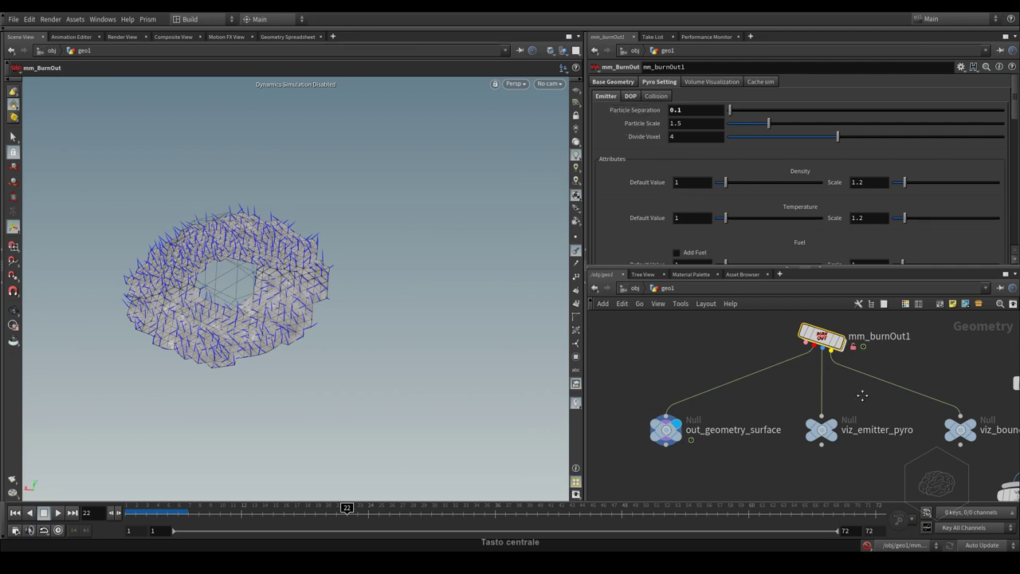
middle_click_drag(880, 397, 780, 408)
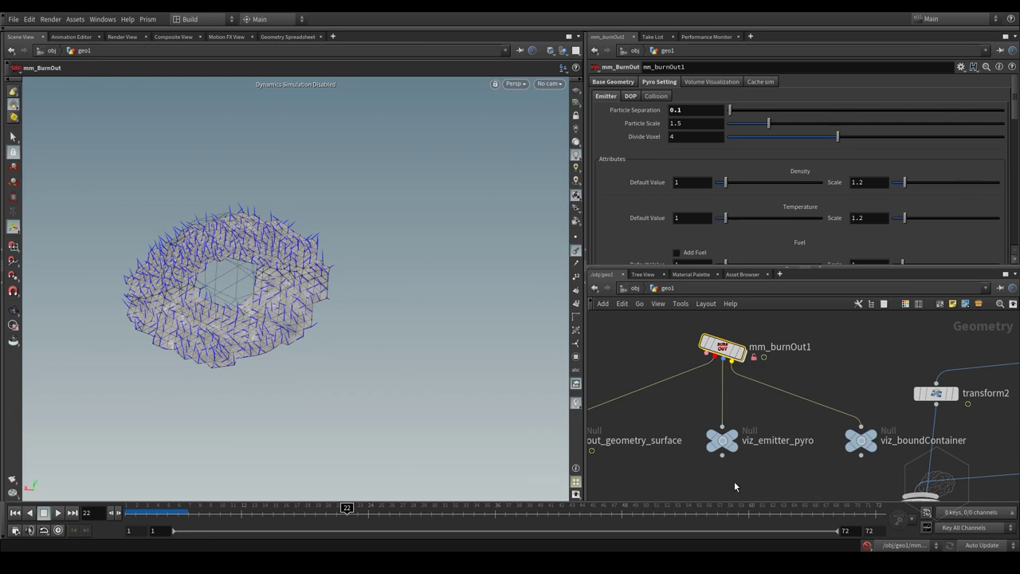
left_click(725, 440)
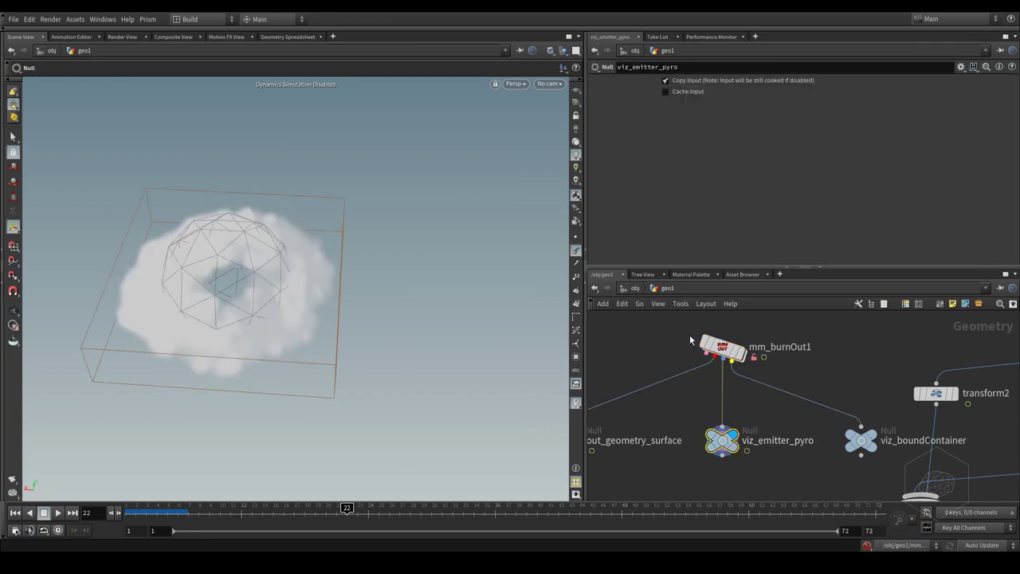
mouse_move(690, 343)
left_click_drag(767, 415, 698, 485)
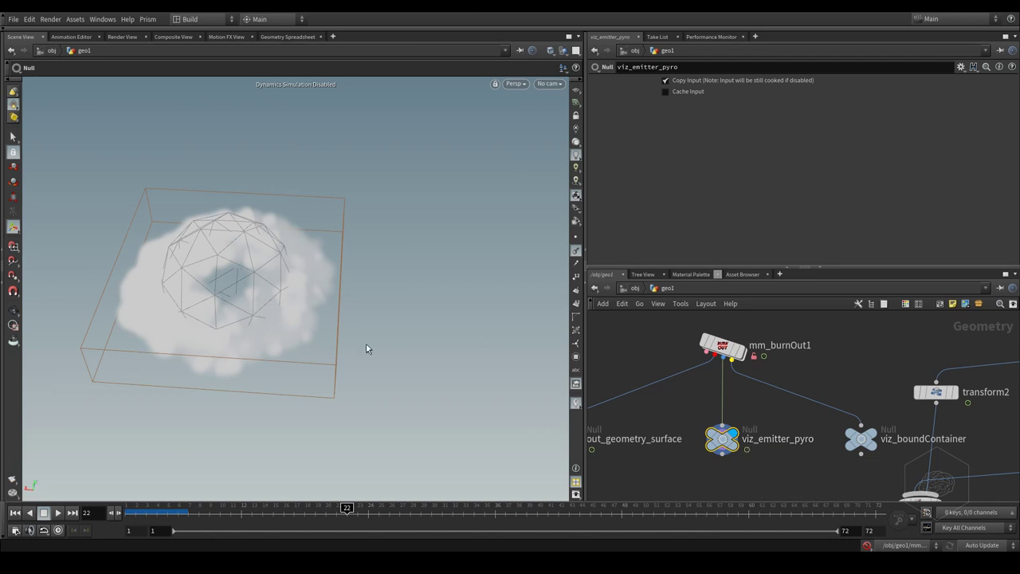
left_click_drag(235, 305, 257, 345, "alt")
Set the Particle Separation of mm_burnOut1's pyro emitter to 0.05 and inspect the emitter volume
left_click(722, 345)
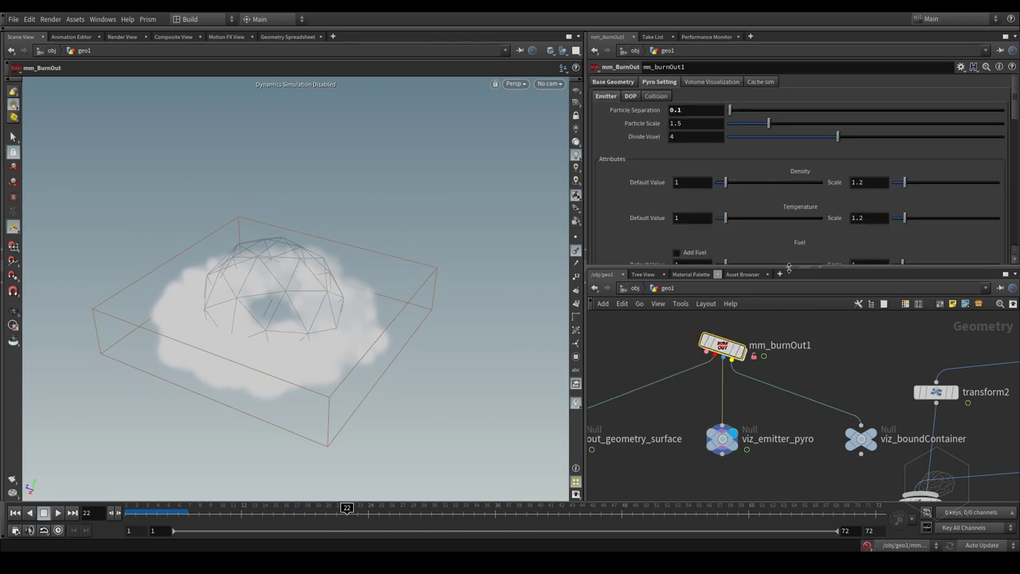
double_click(676, 109)
type("0.05")
key("Return")
key("Escape")
left_click_drag(334, 295, 426, 262)
middle_click_drag(394, 293, 324, 287, "alt")
left_click_drag(368, 294, 295, 300, "alt")
Set the pyro emitter's Divide Voxel to 2, leaving Particle Scale as it is
left_click_drag(692, 124, 657, 124)
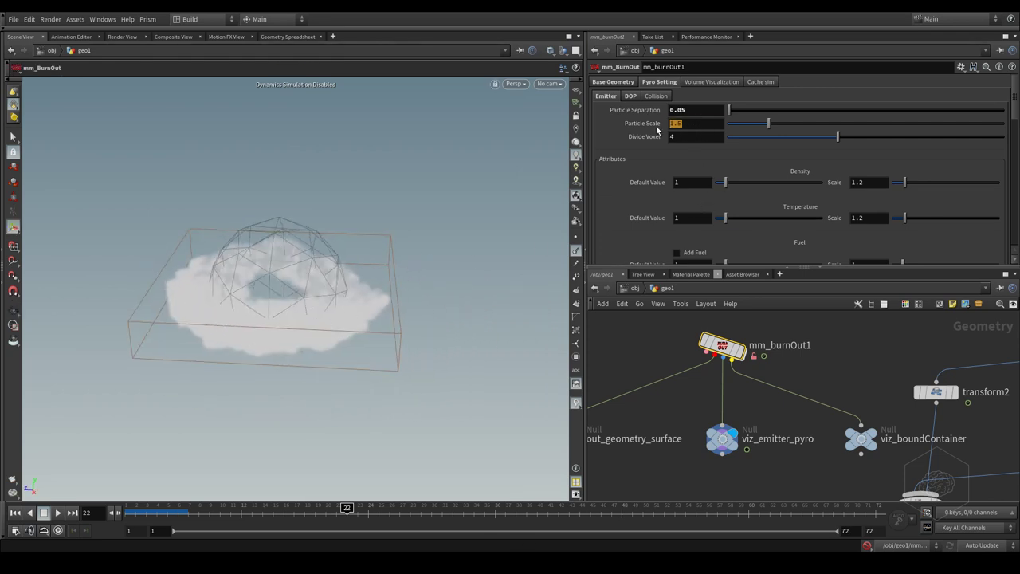
key("Tab")
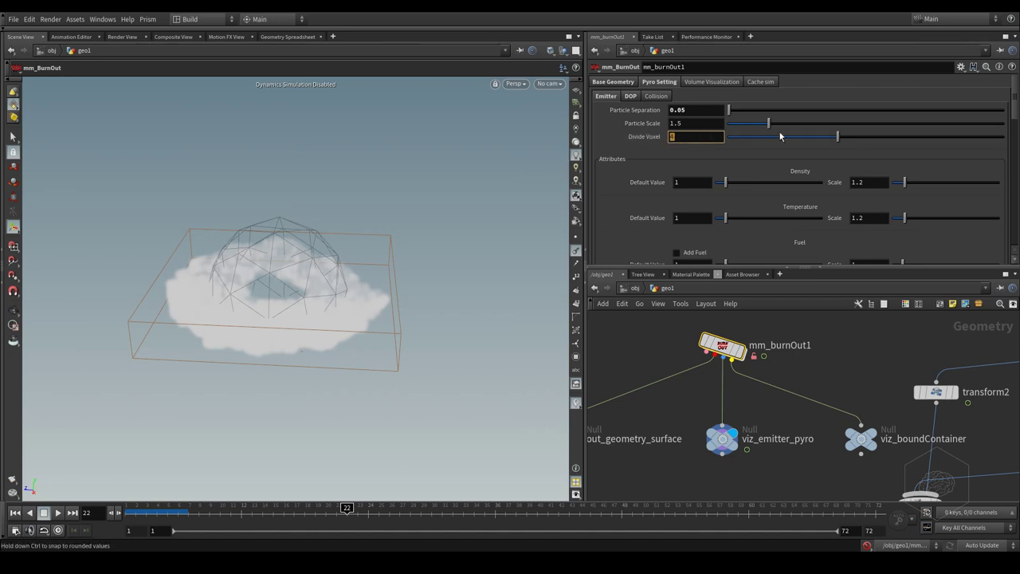
left_click(680, 138)
type("2")
key("Return")
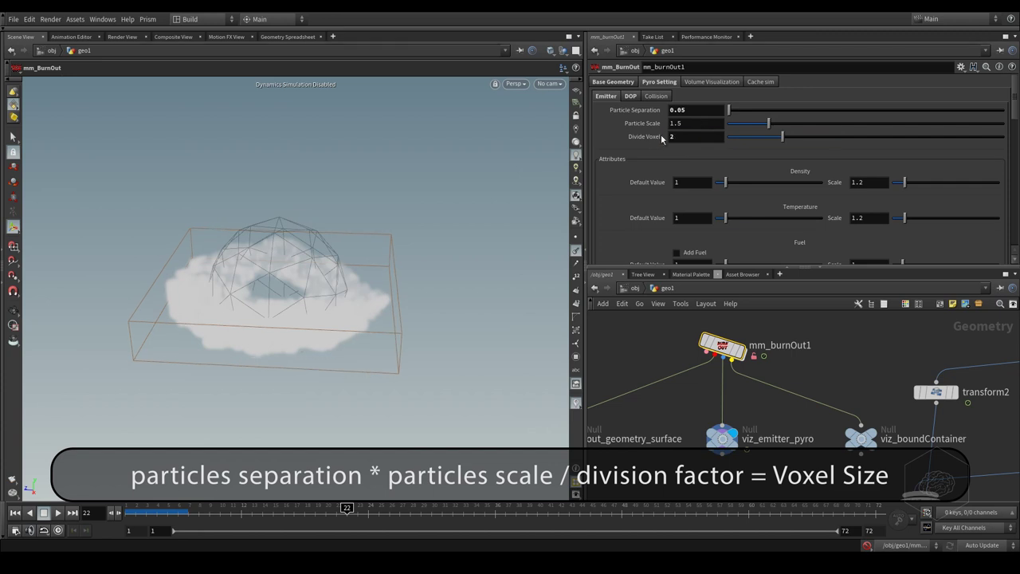
Restore the emitter's Particle Separation to 0.1 and Divide Voxel to 4
left_click_drag(355, 239, 411, 271, "alt")
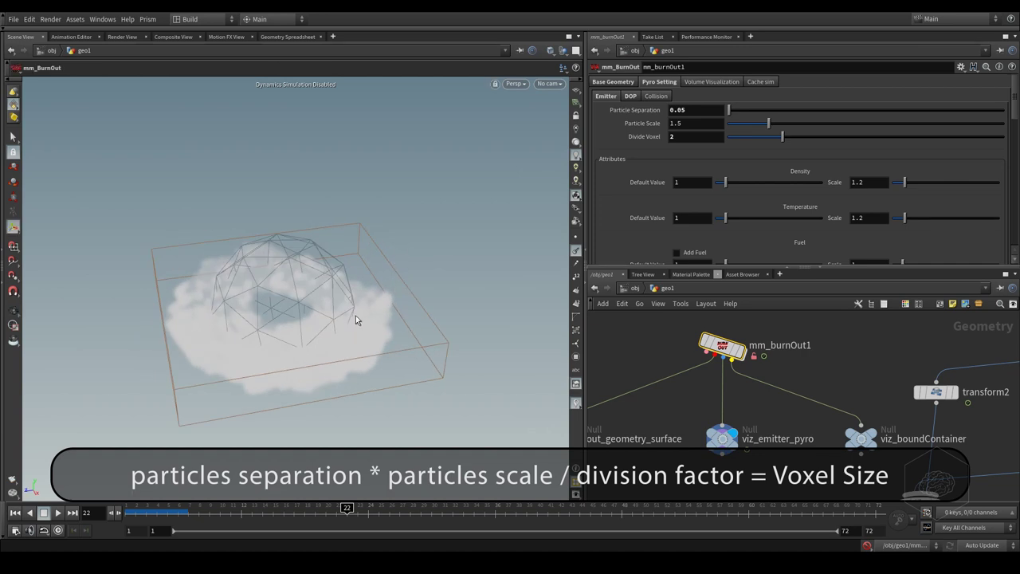
double_click(678, 109)
type("0.1")
key("Return")
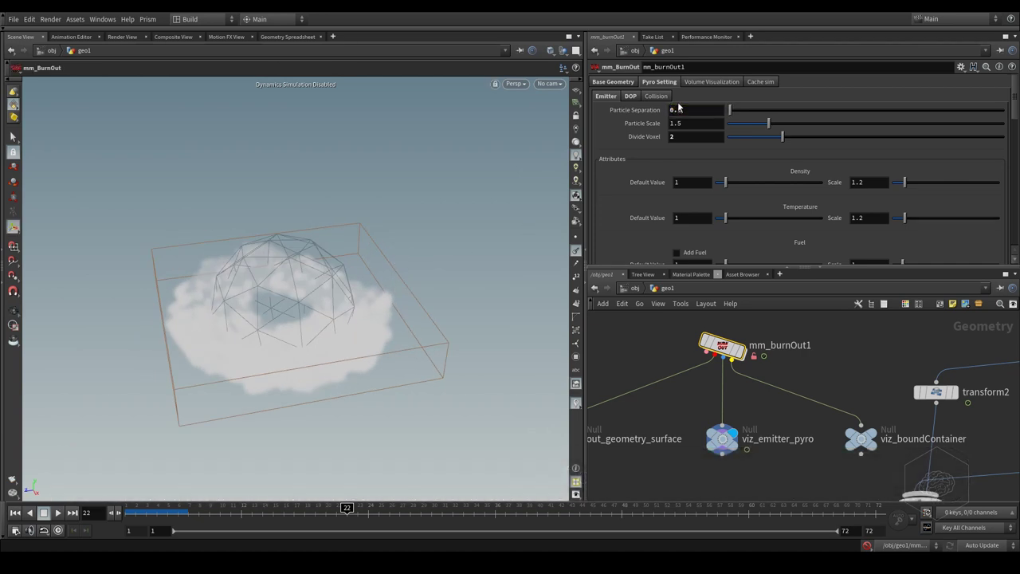
left_click_drag(681, 138, 650, 141)
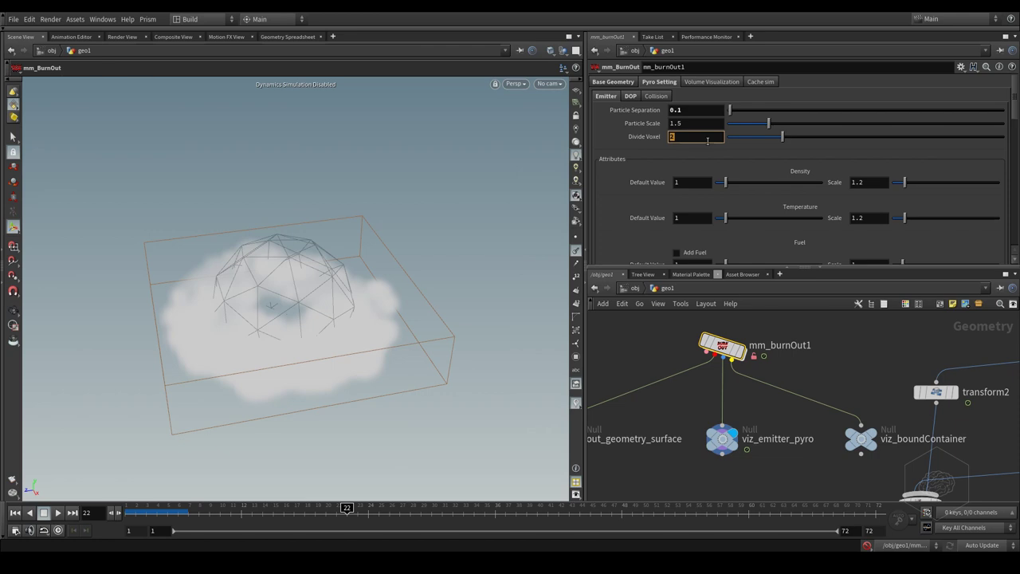
key("Return")
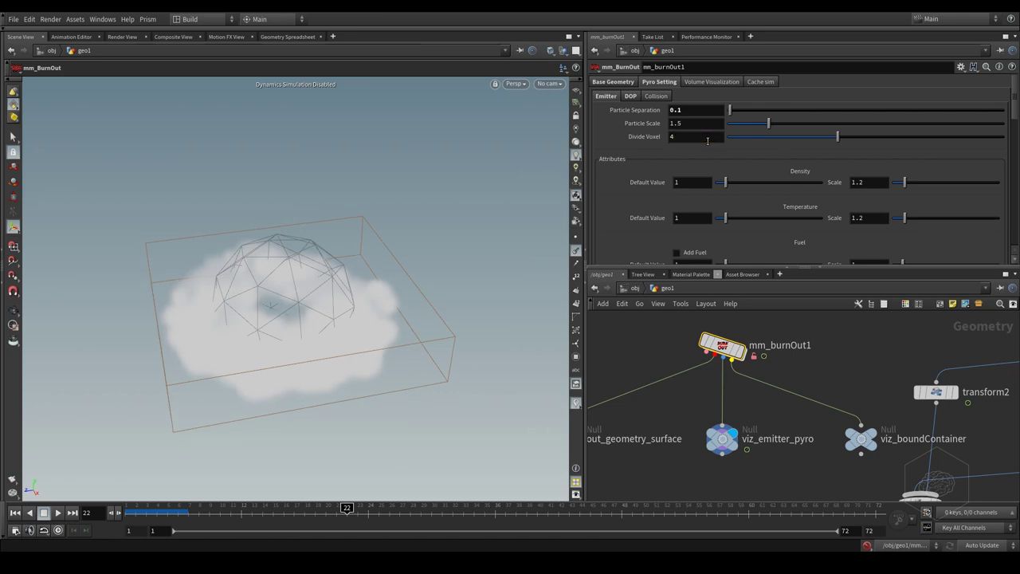
Try a Divide Voxel of 10, check the volume, and set it back to 4
left_click(687, 135)
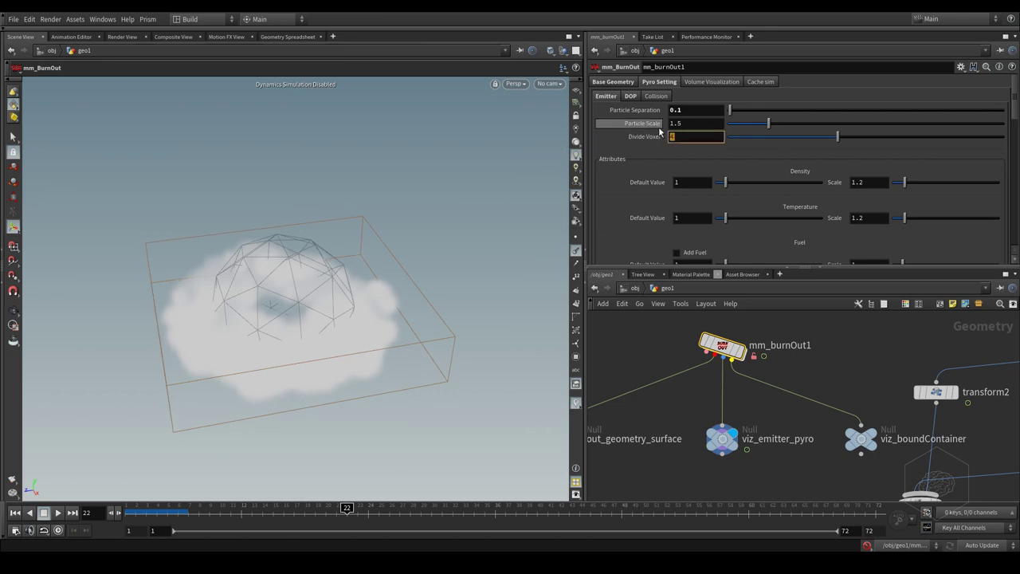
mouse_move(659, 133)
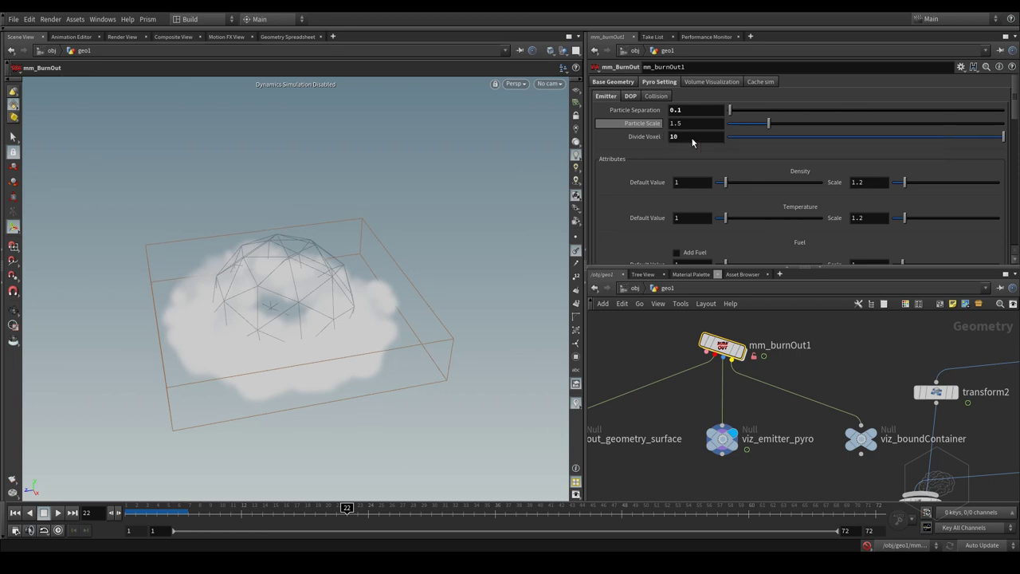
left_click_drag(415, 279, 392, 290, "alt")
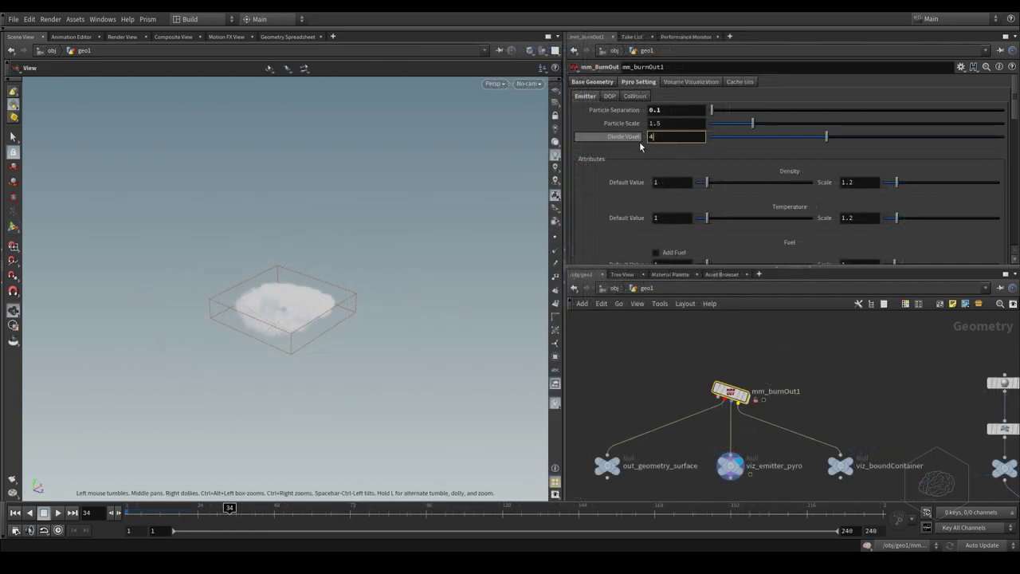
left_click(647, 140)
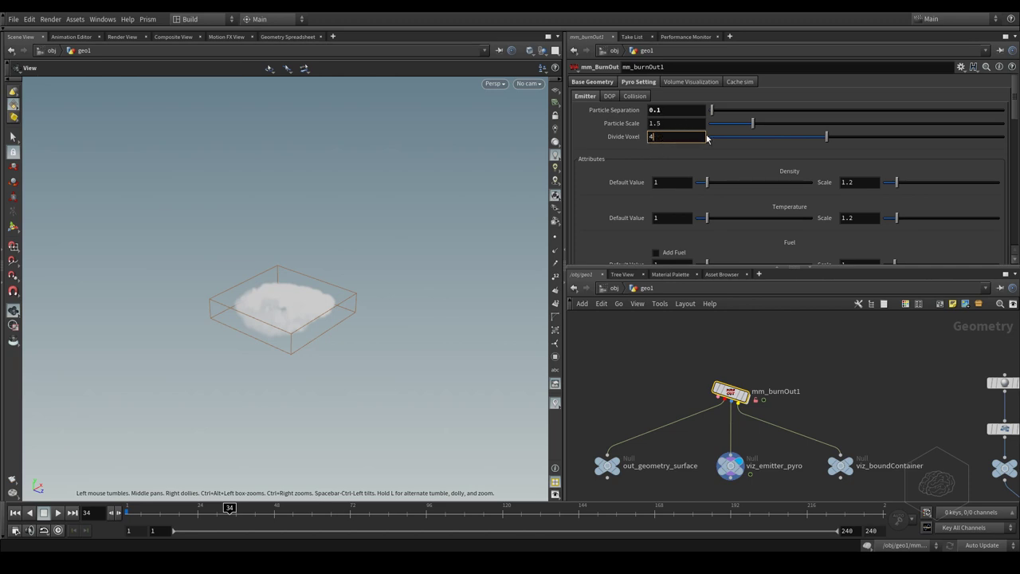
Try the Add Fuel option in the emitter's attributes and disable it again
left_click_drag(1015, 110, 1016, 127)
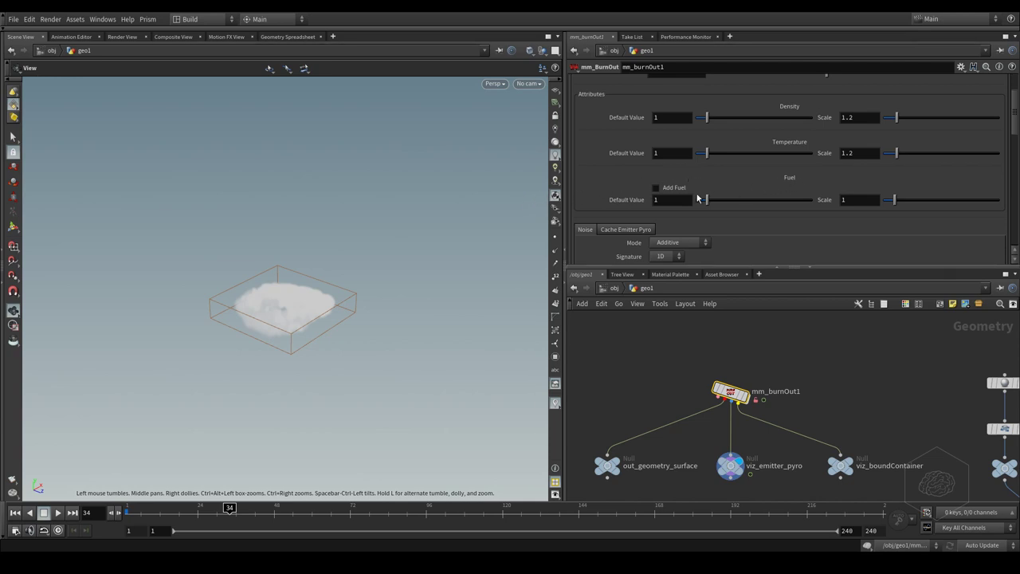
left_click(655, 188)
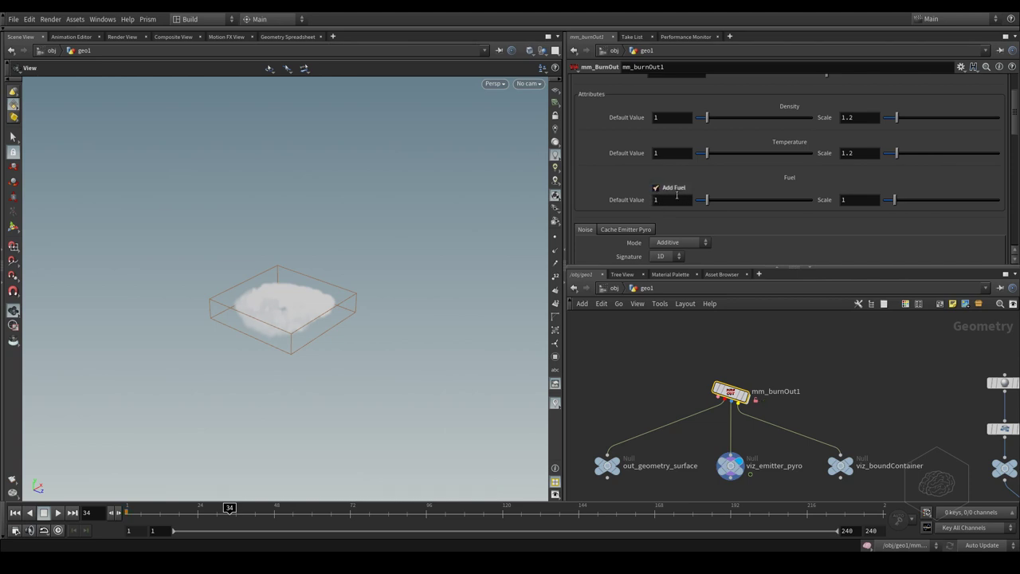
left_click(655, 188)
left_click(848, 118)
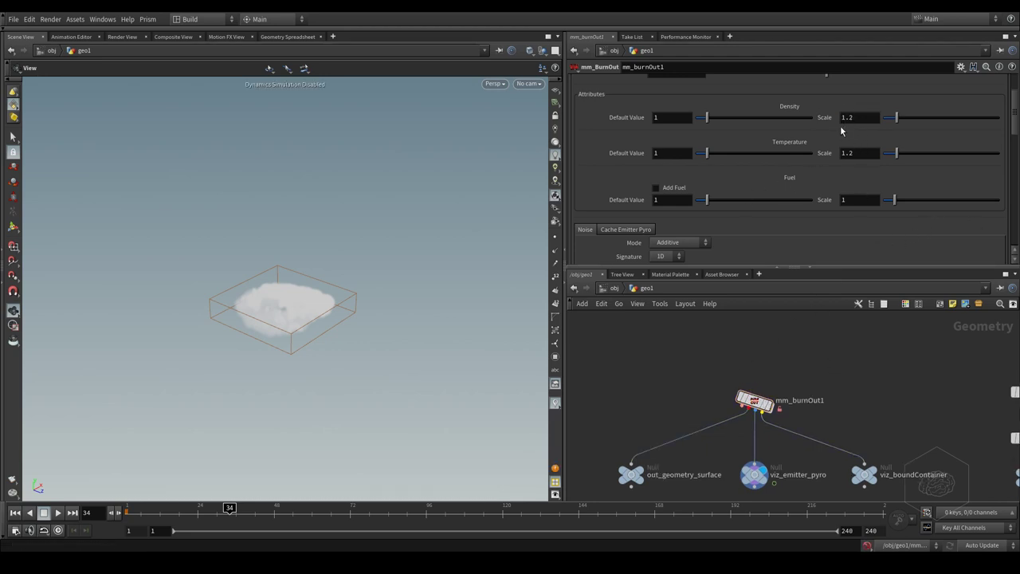
mouse_move(778, 405)
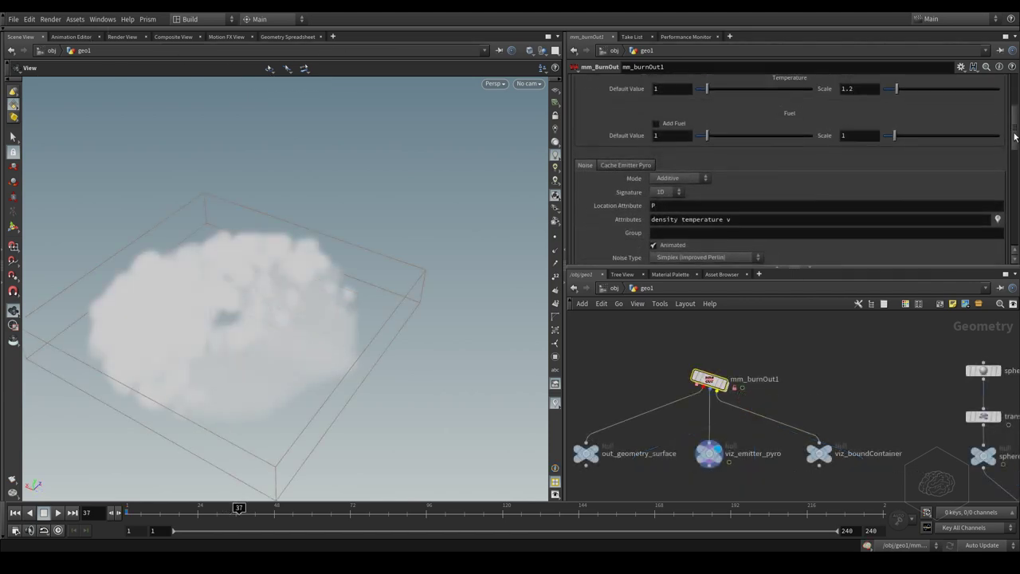
Examine the emitter's Noise and Cache Emitter Pyro settings, and open the DOP parameters
left_click_drag(1014, 137, 1016, 141)
left_click(634, 146)
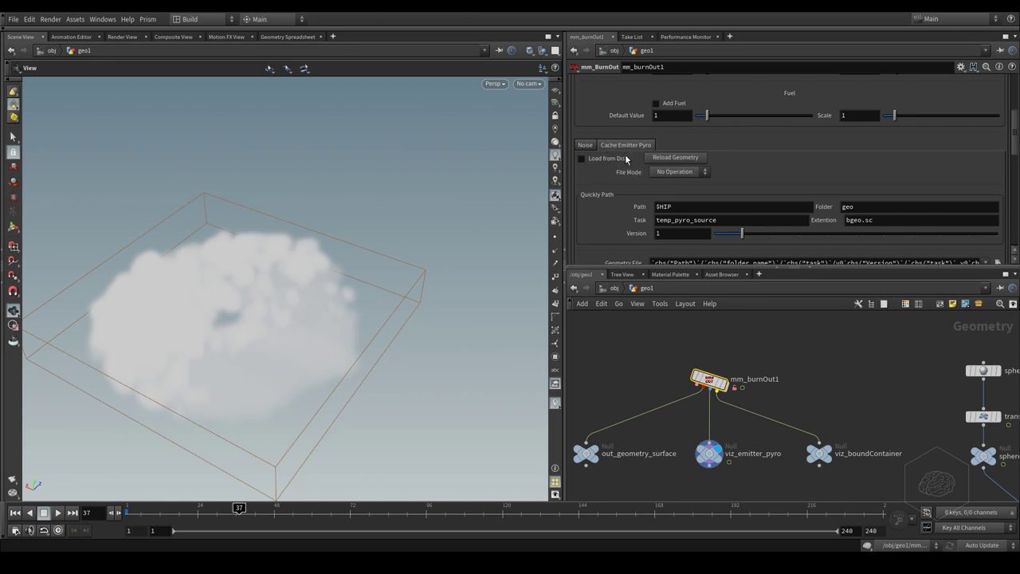
left_click_drag(1013, 146, 1015, 108)
left_click(609, 96)
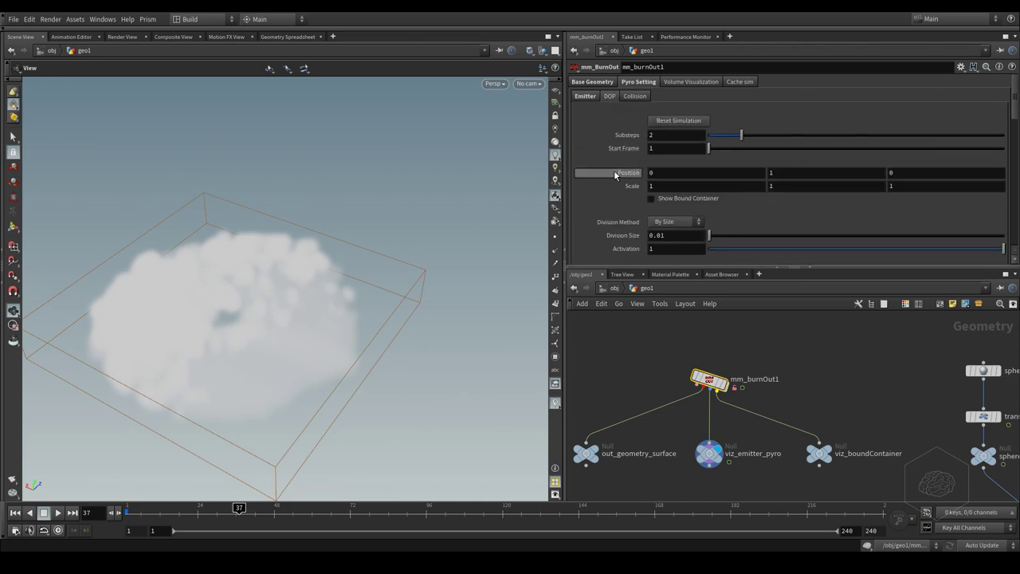
left_click_drag(1016, 110, 1015, 108)
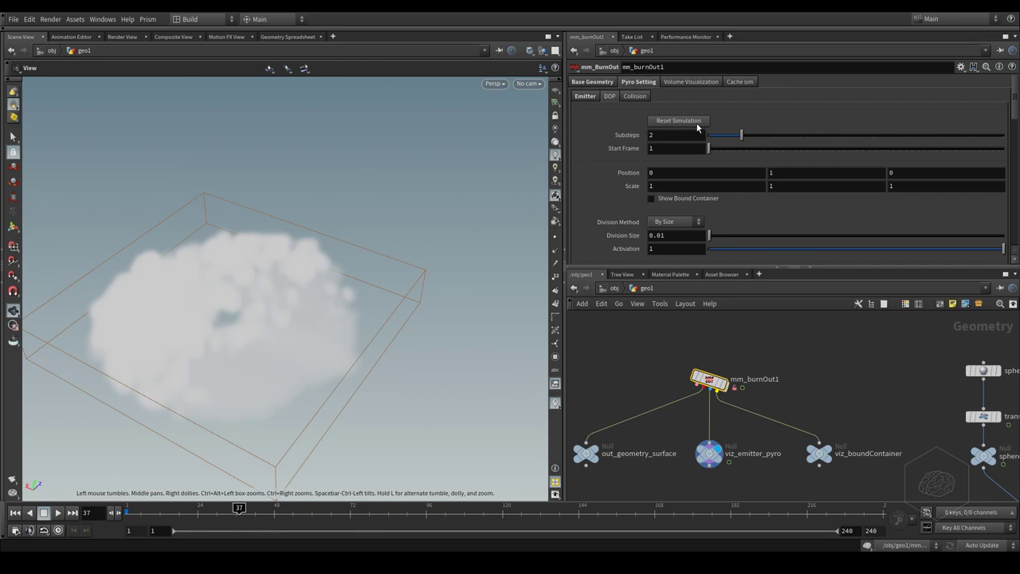
Set the DOP Start Frame to the expression $FSTART
left_click(663, 149)
type("$")
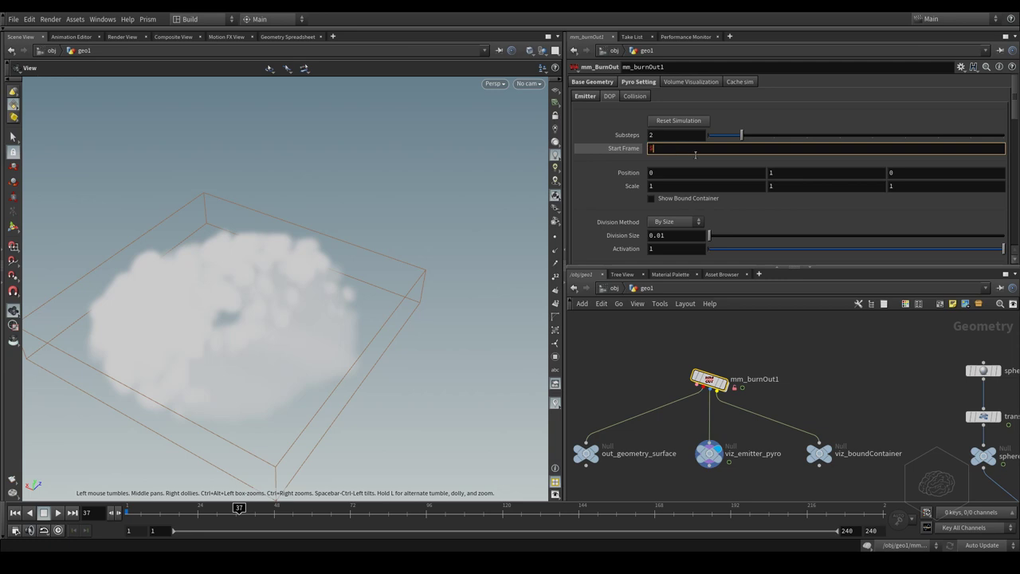
type("$FSTART")
key("Return")
Delete the expression channel from the DOP Start Frame and set its value to 5
left_click(621, 148)
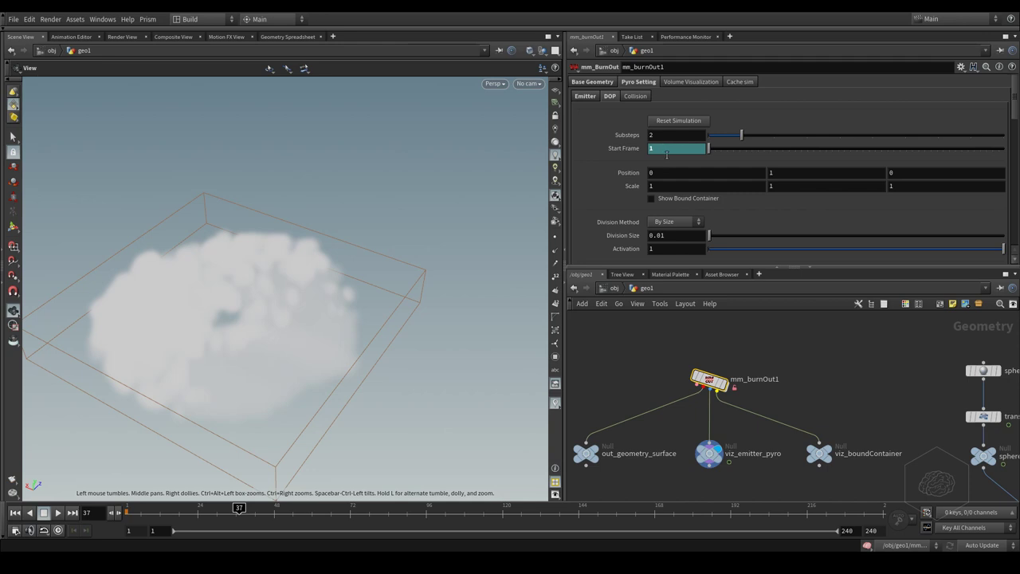
right_click(629, 149)
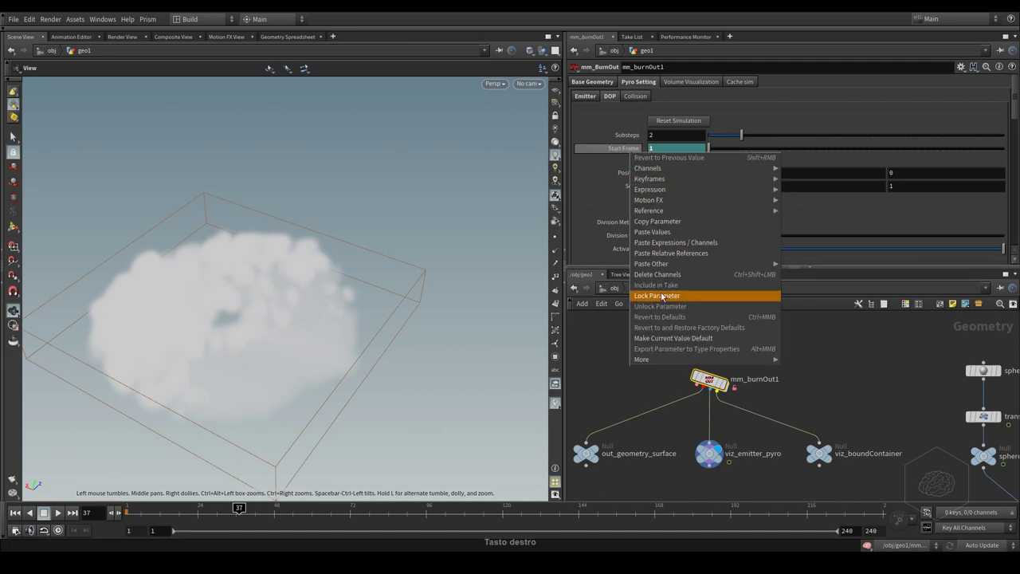
left_click(682, 277)
left_click(658, 151)
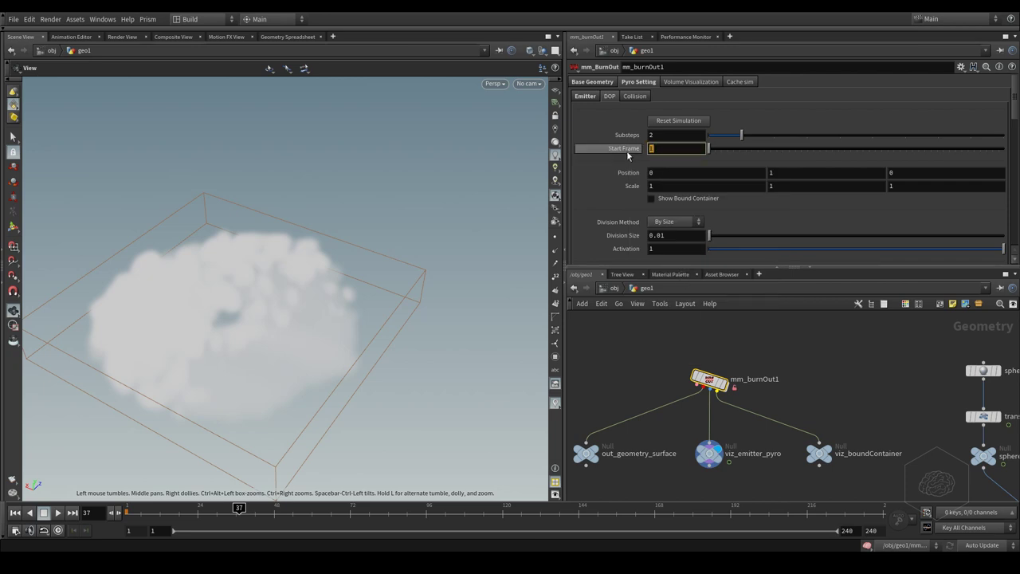
key("Return")
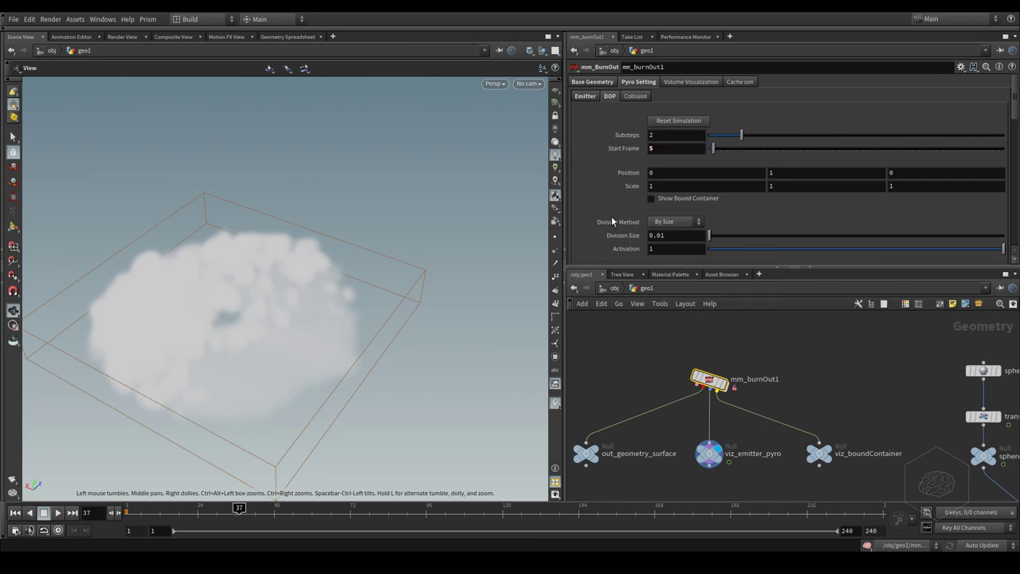
Enable Show Bound Container in the DOP parameters and display mm_burnOut1, cancelling its simulation cook
left_click(669, 149)
middle_click_drag(722, 337, 751, 343)
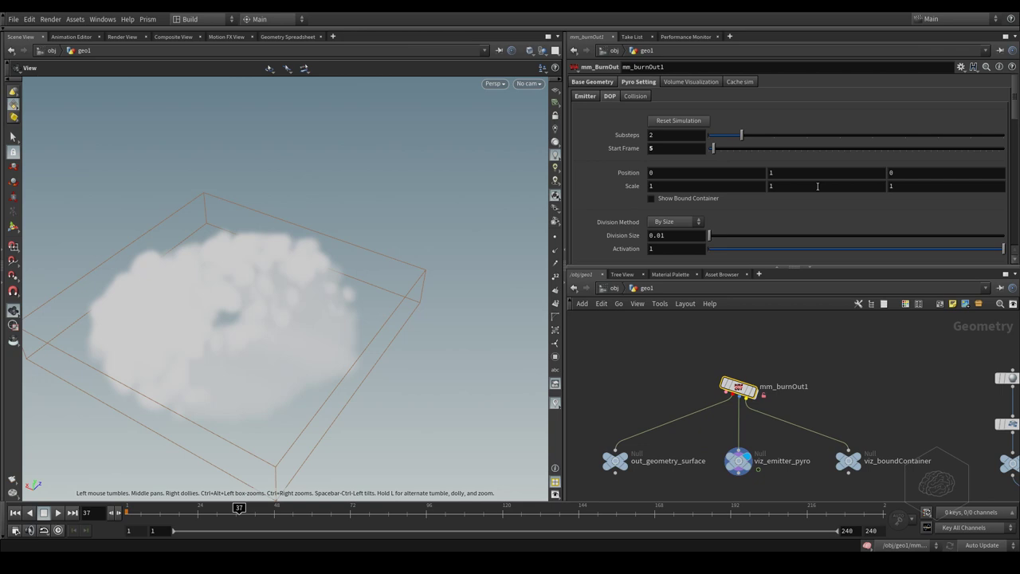
left_click(652, 198)
middle_click_drag(346, 225, 334, 236, "alt")
right_click_drag(333, 235, 260, 265, "alt")
middle_click_drag(797, 372, 673, 372)
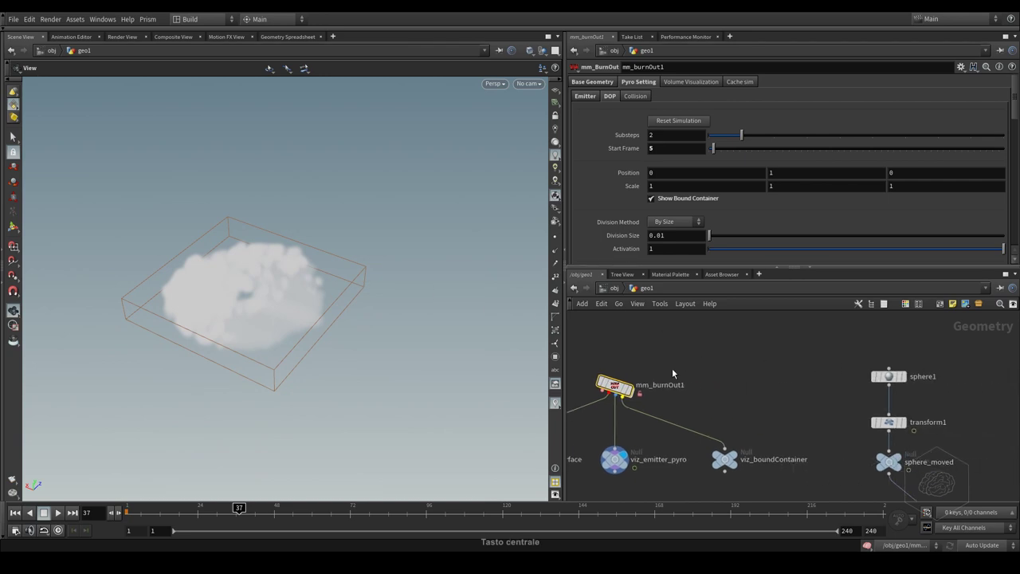
left_click(634, 365)
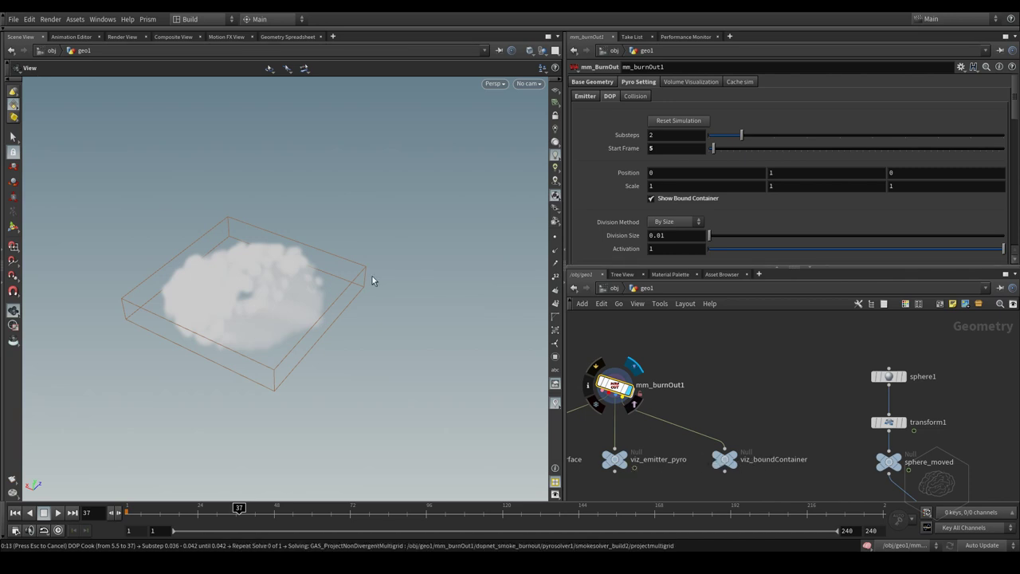
key("Escape")
left_click(420, 319)
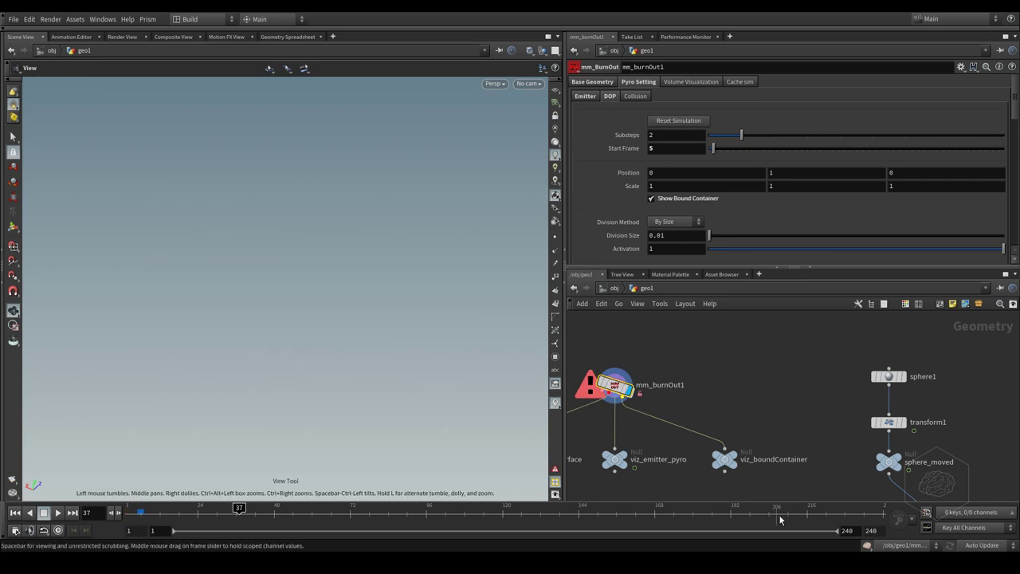
Display the viz_boundContainer null and set the asset's DOP Division Size to 0.4
middle_click_drag(701, 420, 788, 405)
left_click_drag(791, 332, 691, 371)
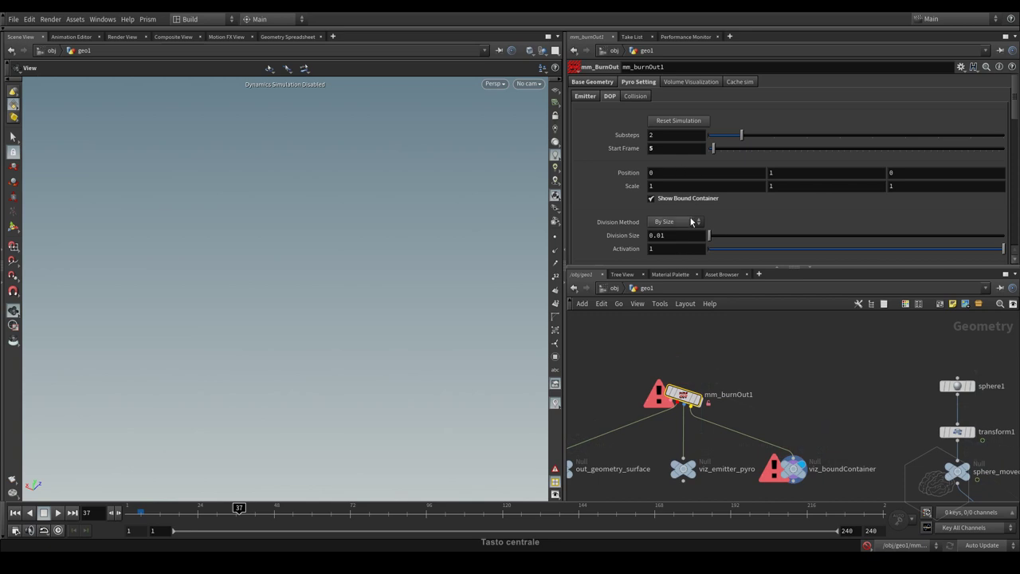
left_click(683, 232)
type("0.4")
key("Return")
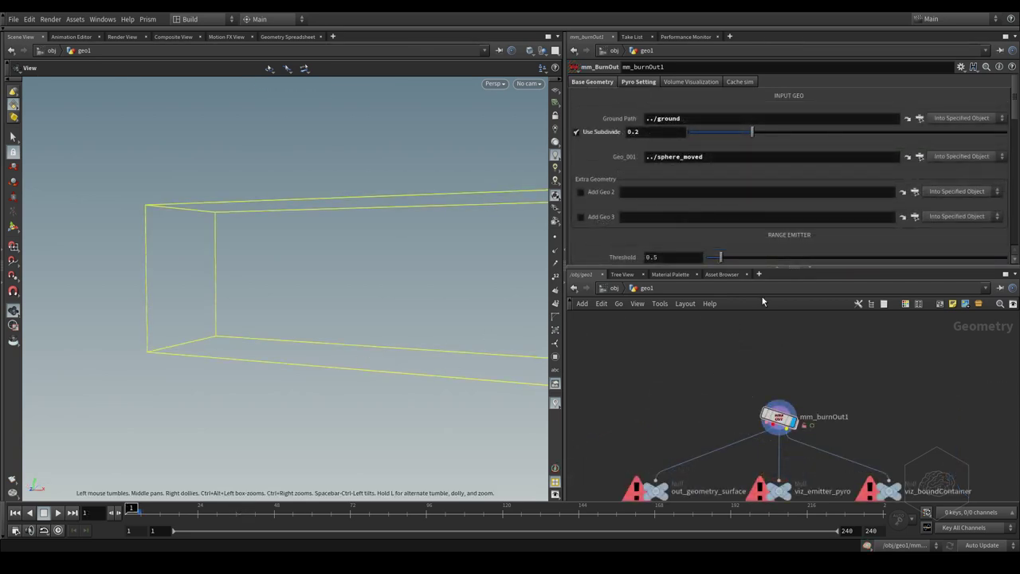
Disable Show Bound Container in the asset's DOP settings and display the viz_boundContainer null instead
middle_click_drag(969, 420, 806, 364)
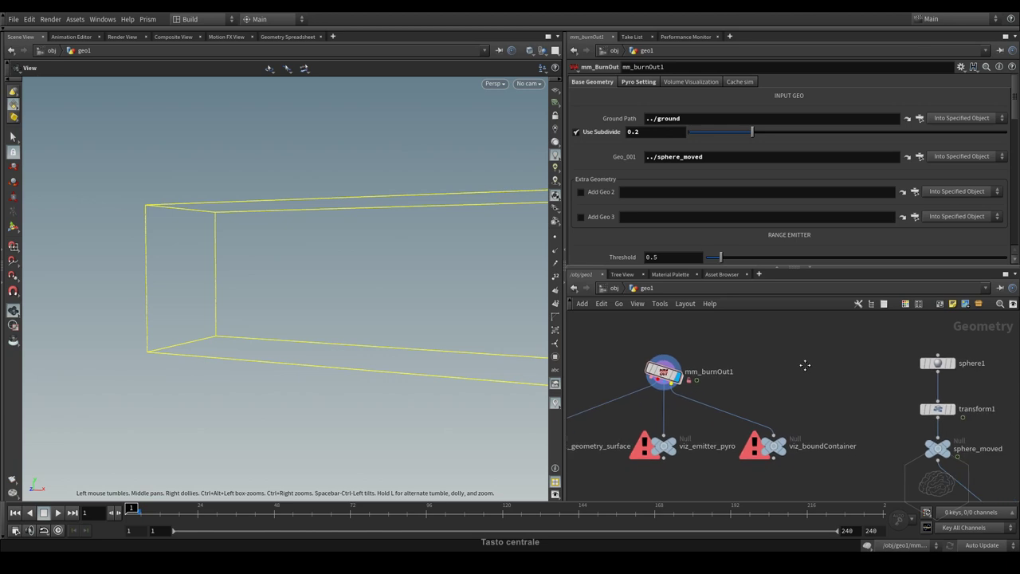
left_click(639, 81)
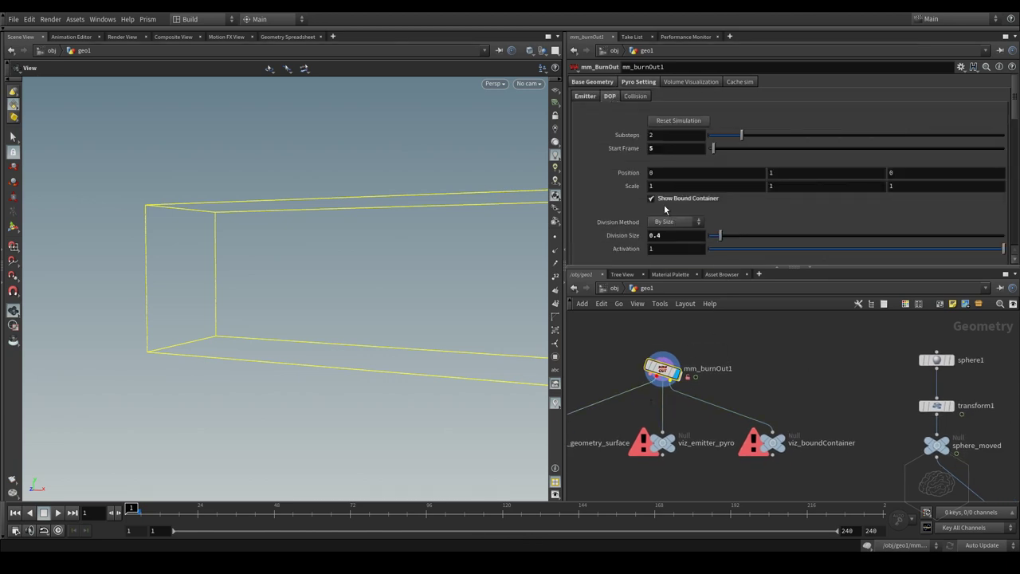
left_click(653, 199)
left_click(653, 199)
left_click(660, 201)
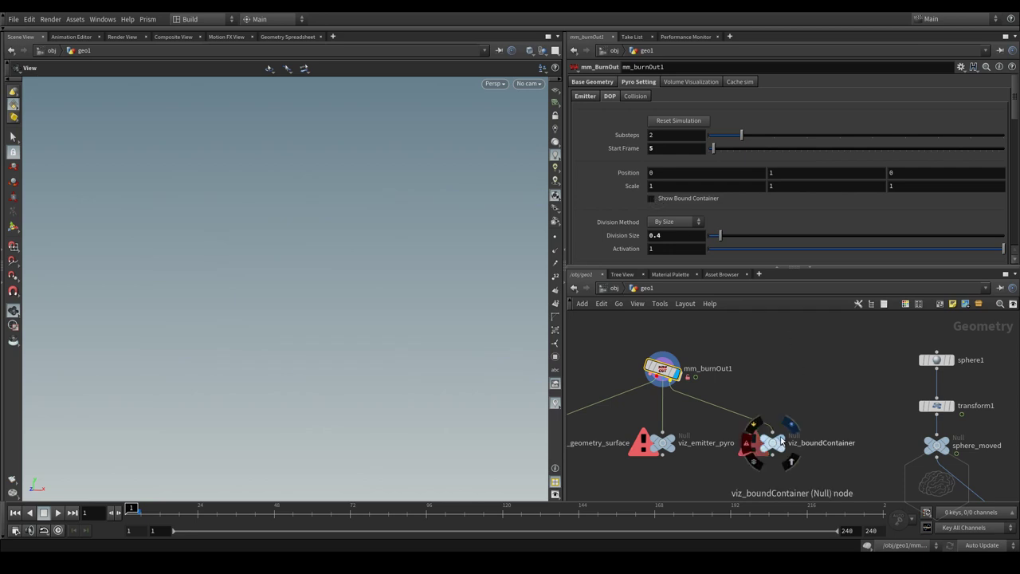
left_click(777, 441)
left_click(775, 445)
Enable Show Bound Container on mm_burnOut1 again and switch the display back to that node
middle_click_drag(764, 387, 799, 378)
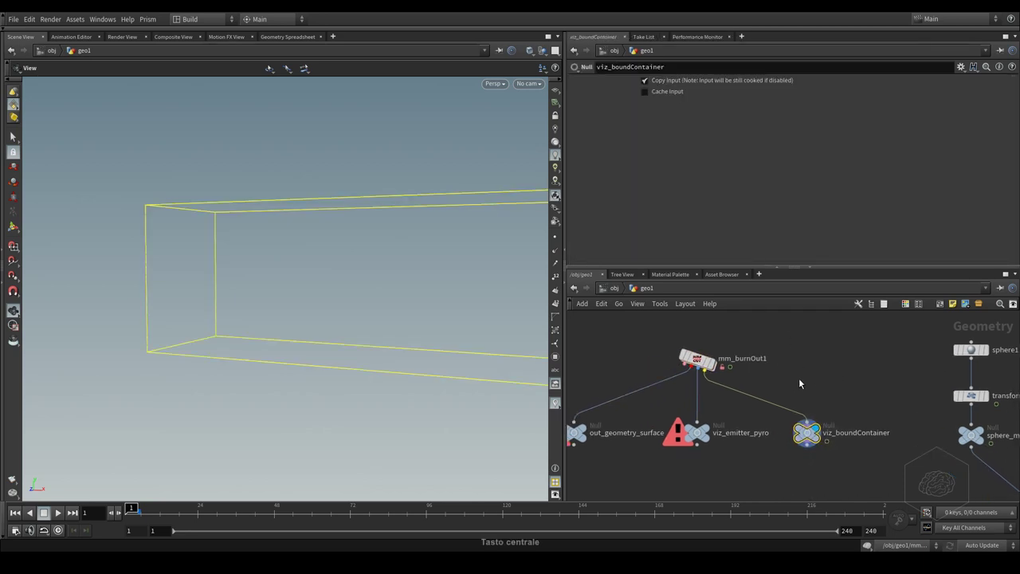
middle_click_drag(358, 293, 281, 328)
left_click_drag(784, 333, 673, 388)
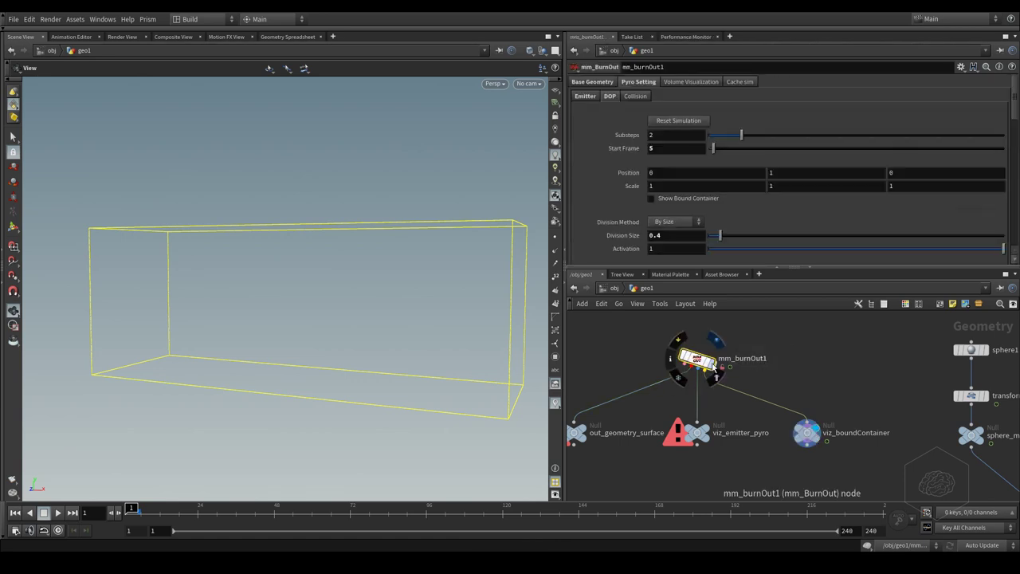
left_click(653, 199)
left_click(716, 372)
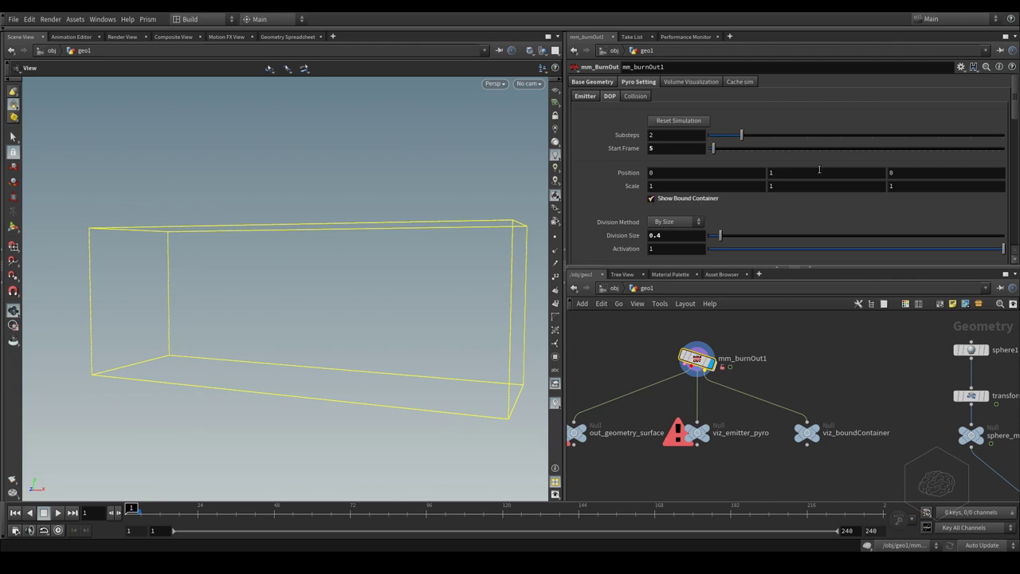
Show the ground geometry as a wireframe template together with the bound container and compare them from the side
middle_click_drag(900, 370, 656, 358)
left_click(922, 438)
middle_click_drag(791, 374, 833, 365)
left_click_drag(454, 340, 478, 322, "alt")
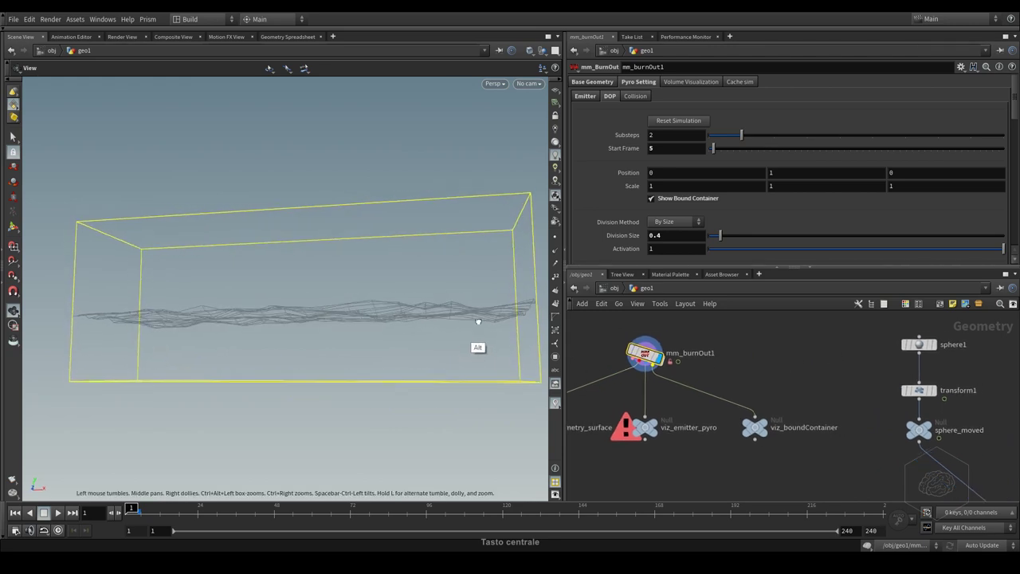
middle_click_drag(496, 278, 446, 281, "alt")
left_click_drag(446, 282, 510, 226, "alt")
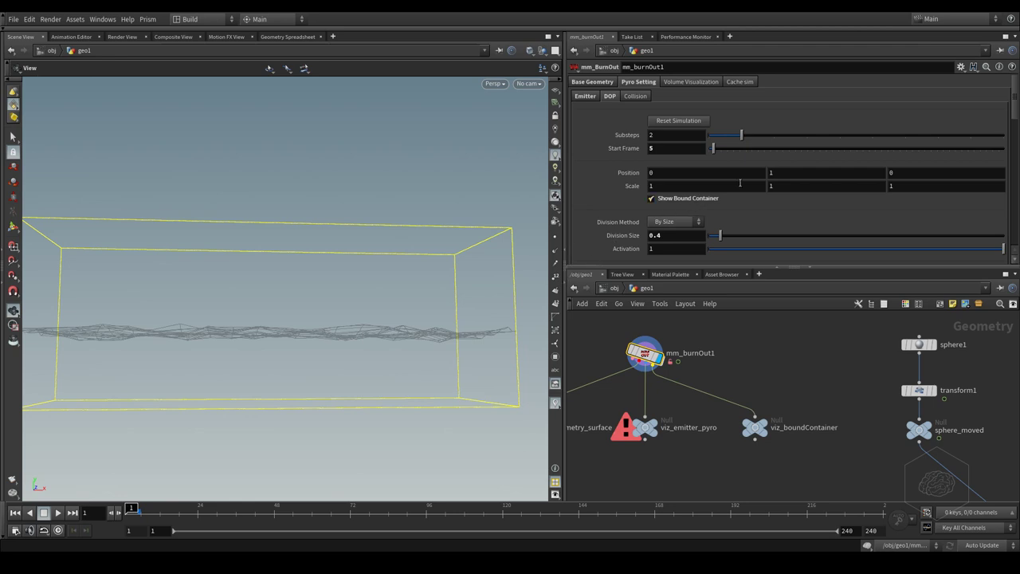
Set the bound container's Y scale to 0.5 and lower its Y position to 0.37
left_click(786, 188)
key("Return")
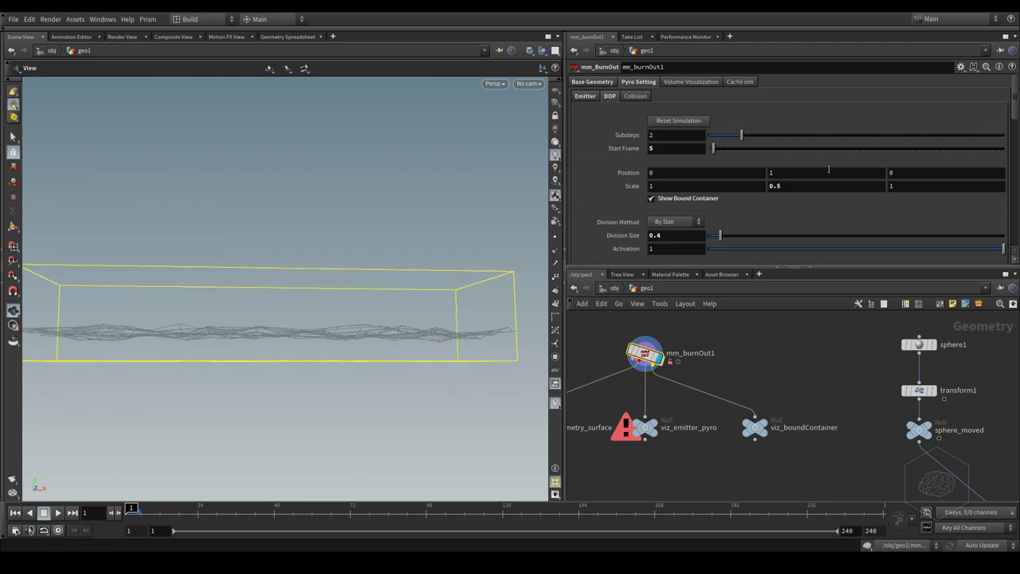
right_click(782, 172)
middle_click_drag(789, 170, 611, 239)
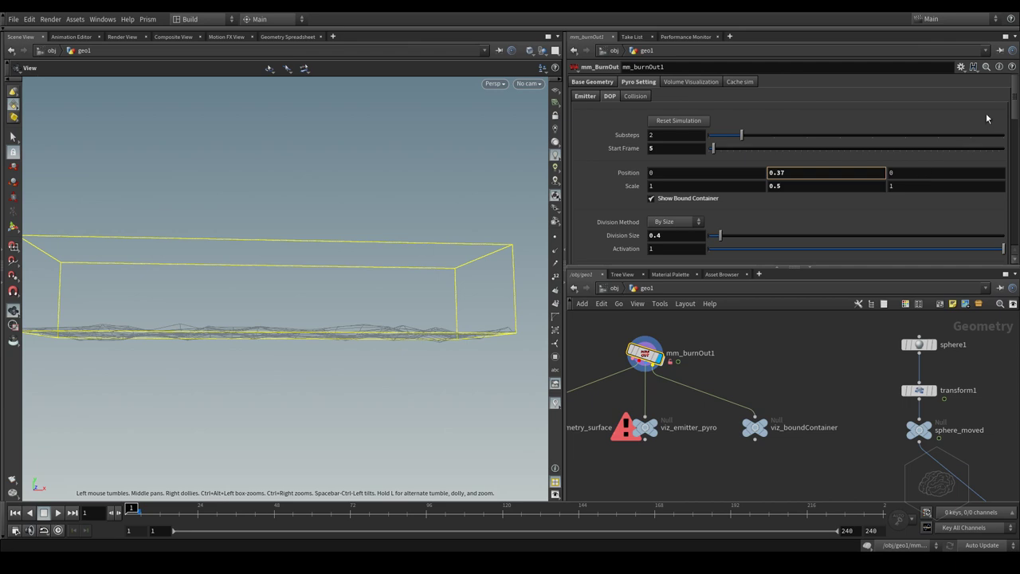
Try the Add Rest Field option below the Closed Boundaries settings and disable it again
scroll(1015, 102, "down", 3)
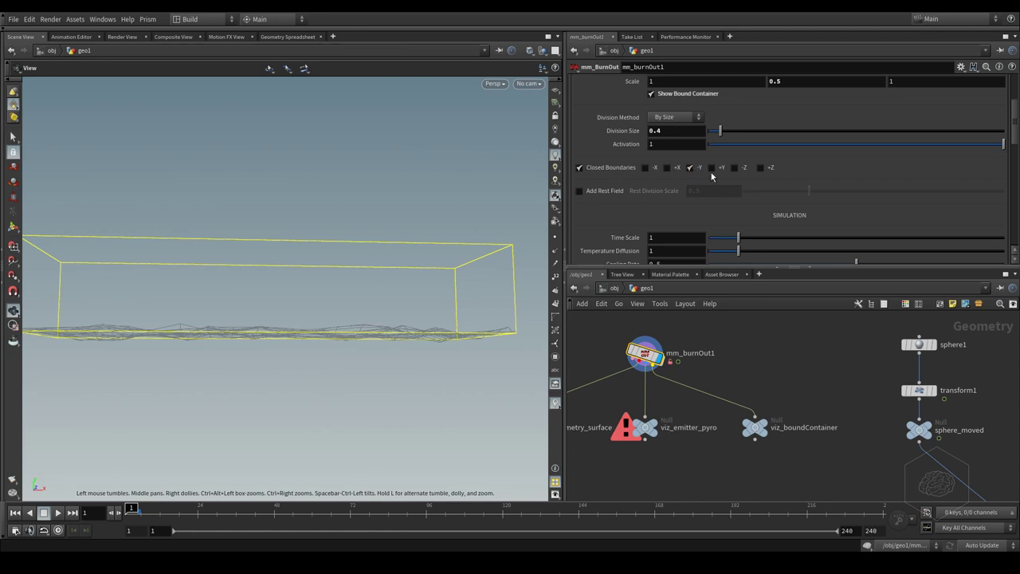
left_click_drag(413, 311, 418, 319, "alt")
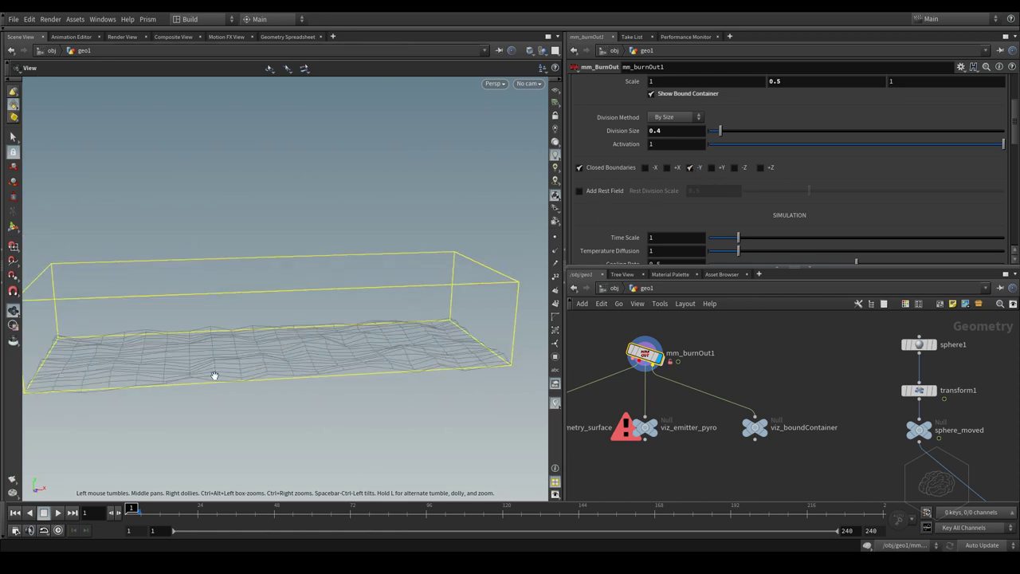
left_click(580, 191)
left_click(580, 192)
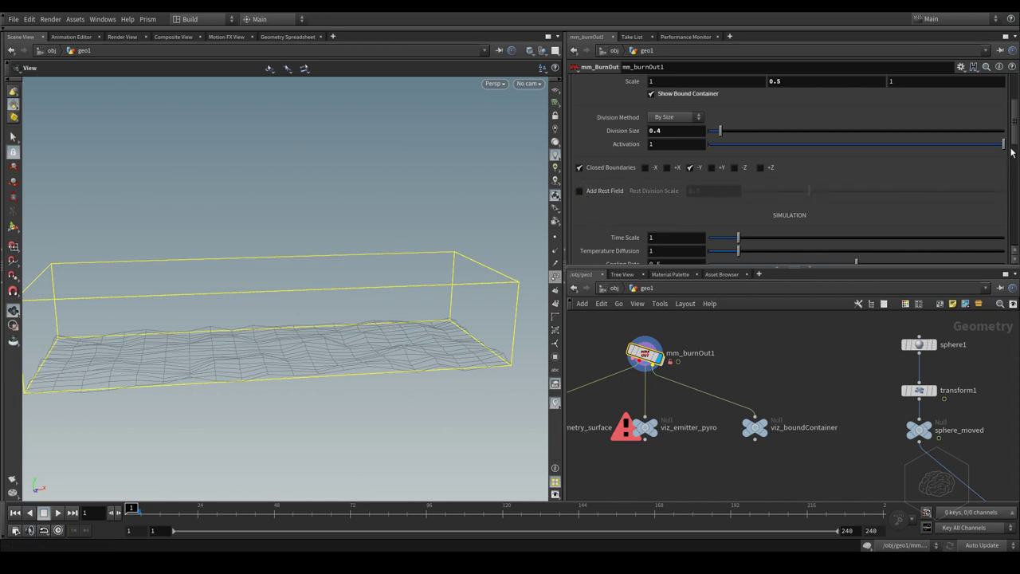
Examine the DOP Simulation settings, including Buoyancy Dir, and the options in the Combustion section
scroll(667, 132, "down", 5)
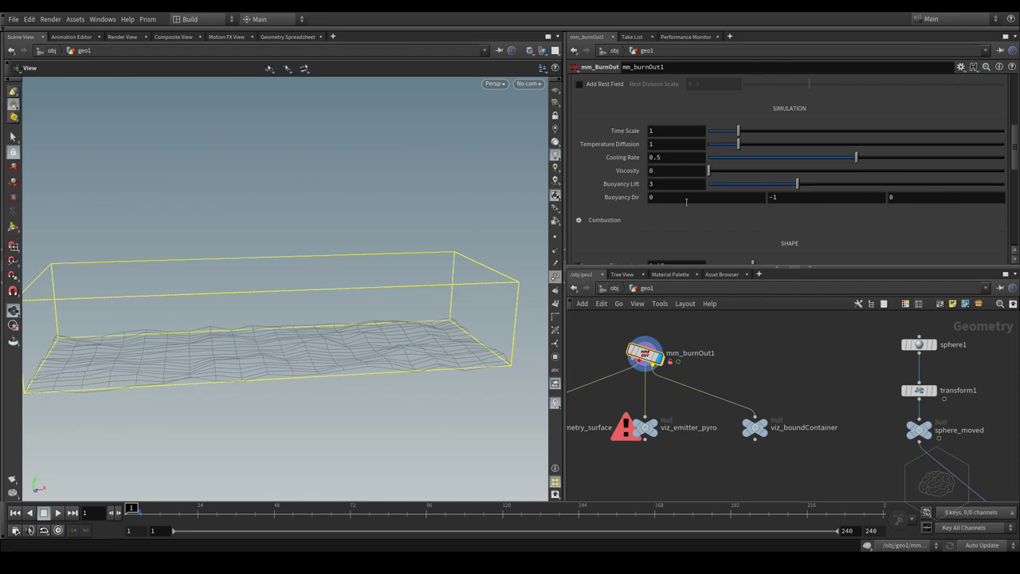
left_click_drag(714, 207, 634, 225)
left_click(801, 199)
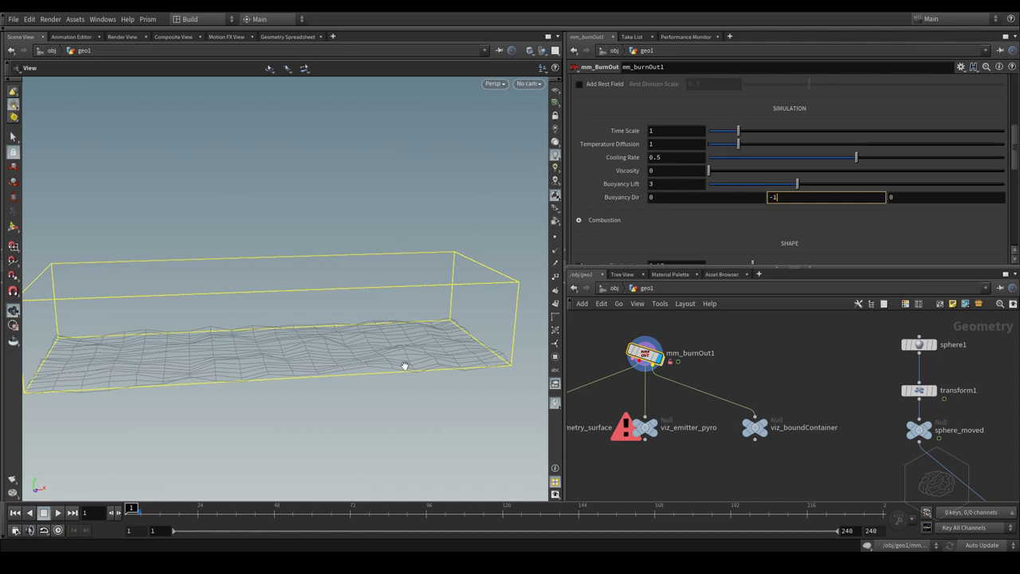
left_click(590, 219)
scroll(709, 191, "down", 3)
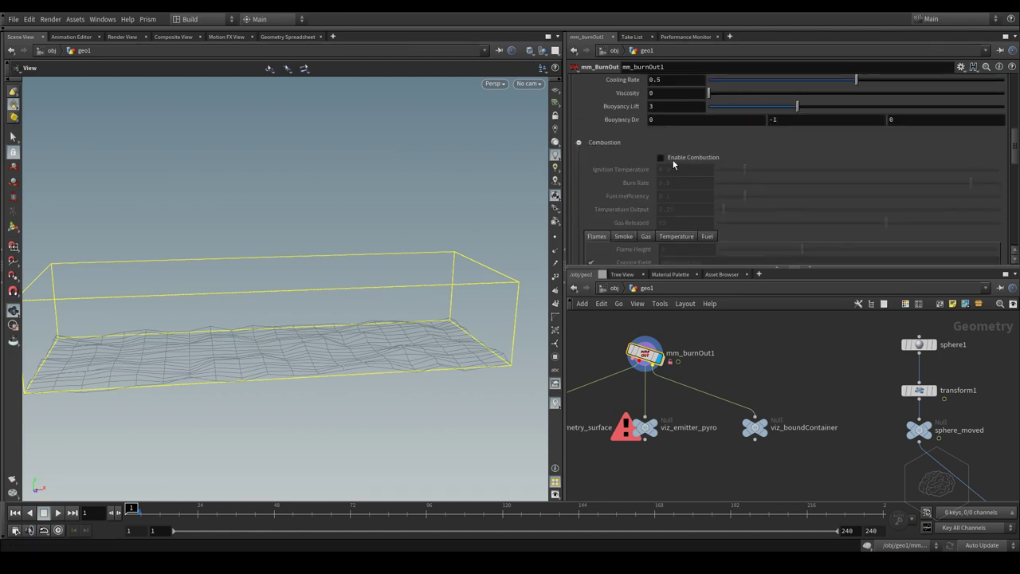
left_click(579, 143)
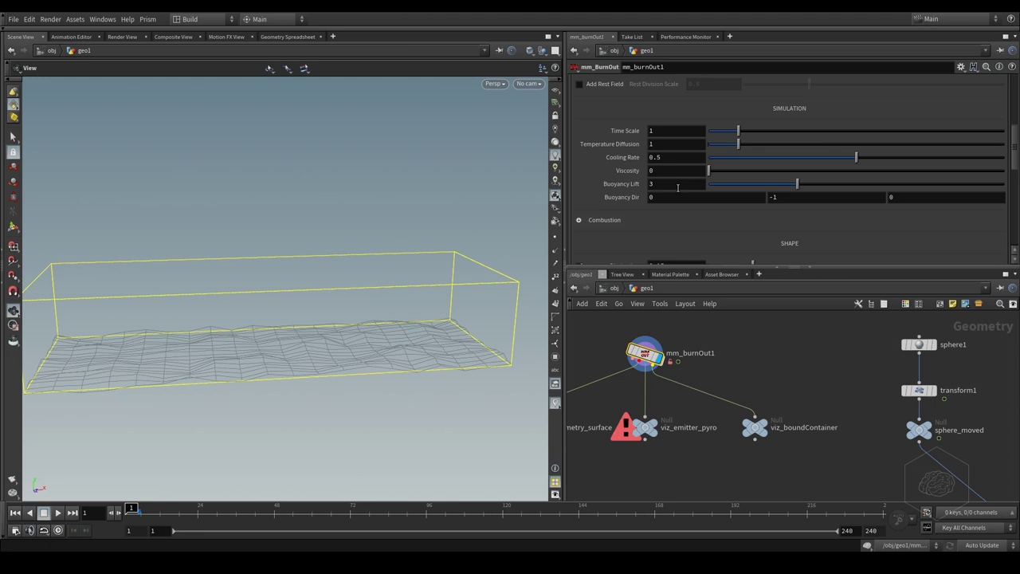
Enable Turbulence in the DOP Shape settings
left_click_drag(1017, 152, 1016, 185)
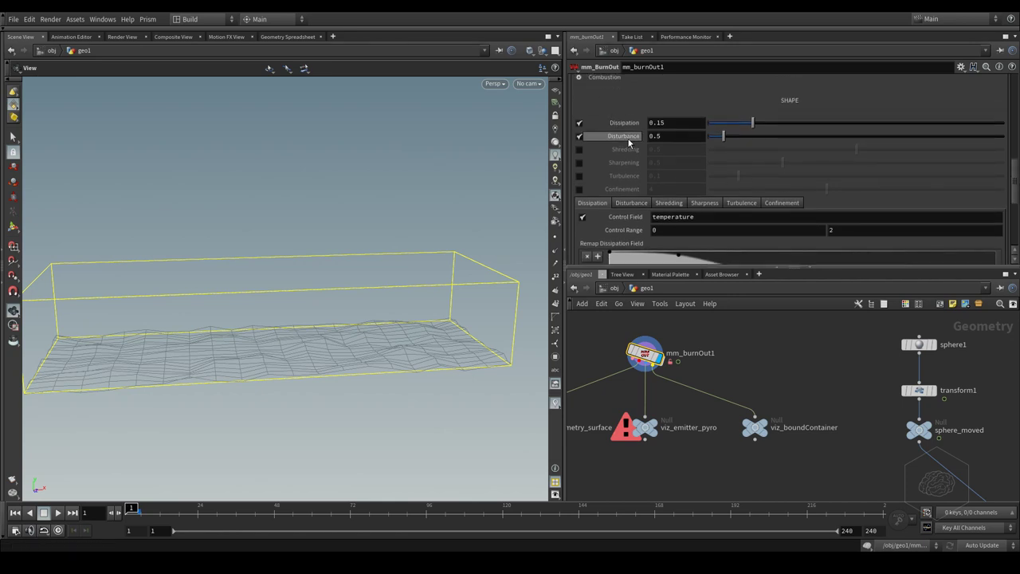
left_click(579, 176)
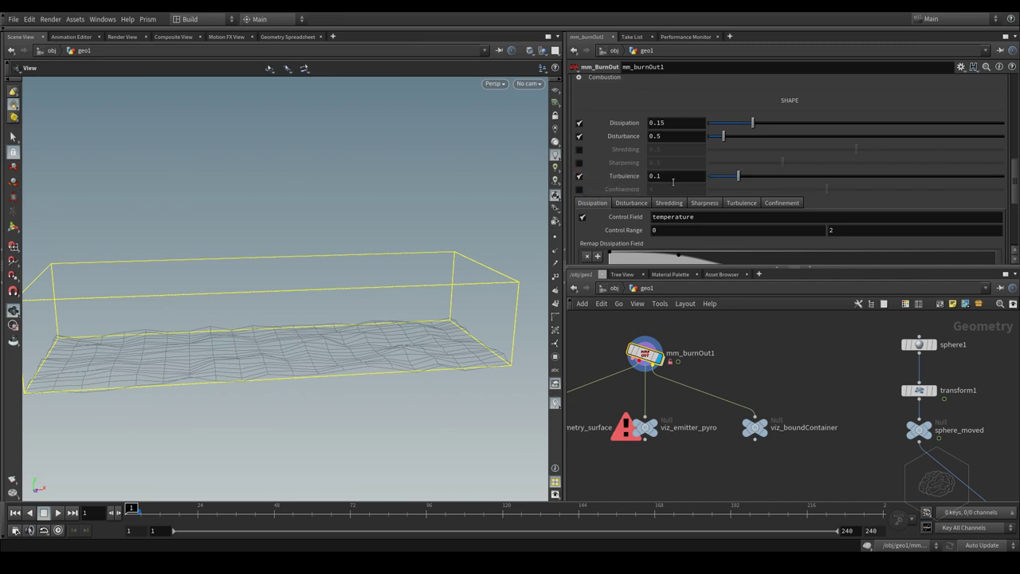
mouse_move(1015, 175)
left_mouse_down()
mouse_move(1016, 195)
mouse_move(1016, 159)
mouse_move(1016, 171)
left_mouse_up()
Enable use coll 001 in the Collision settings and set its SOP Path to /obj/geo1/sphere_moved
left_click(631, 185)
scroll(637, 183, "up", 5)
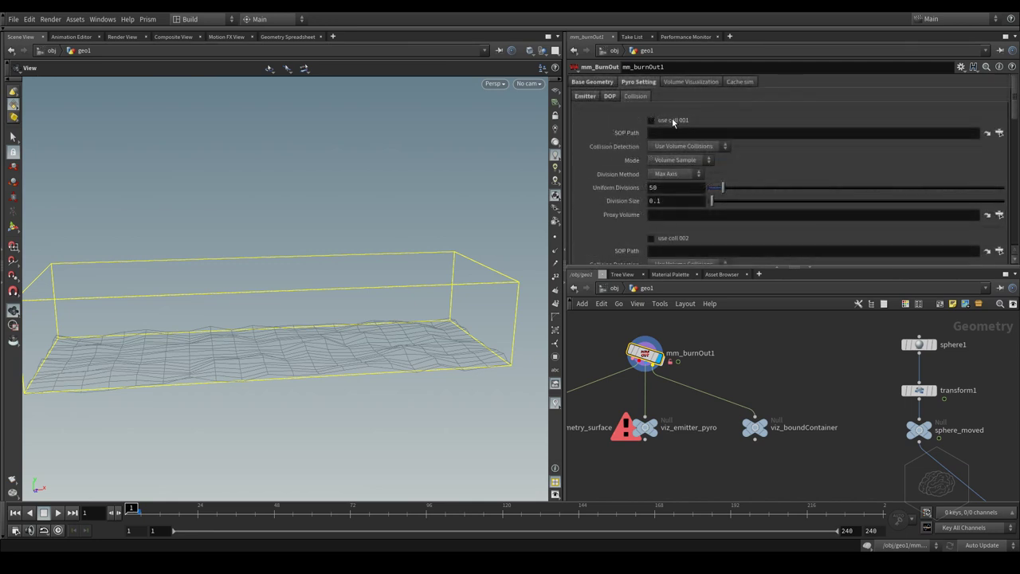
left_click(652, 120)
left_click_drag(978, 414, 891, 469)
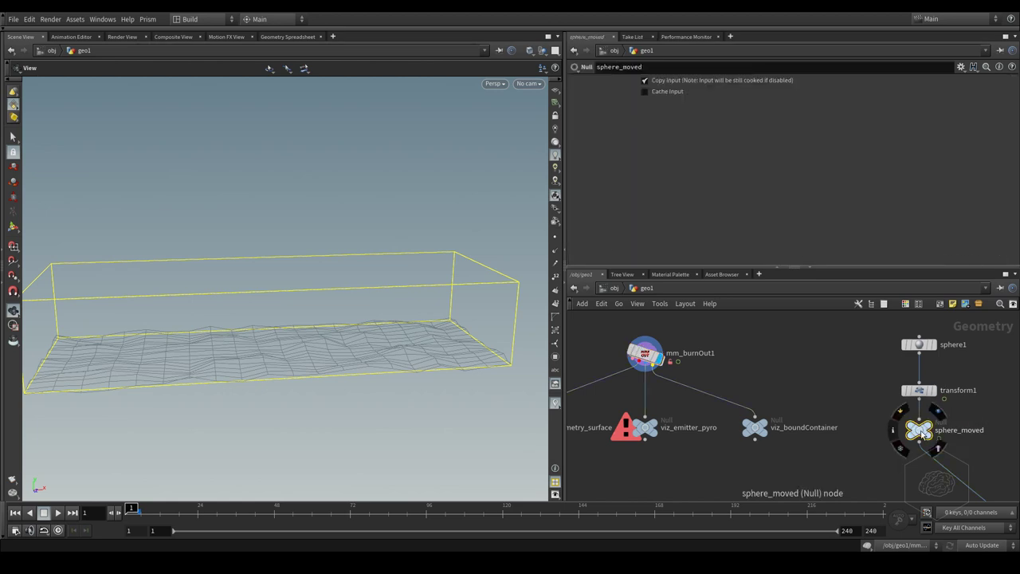
key("ctrl+c")
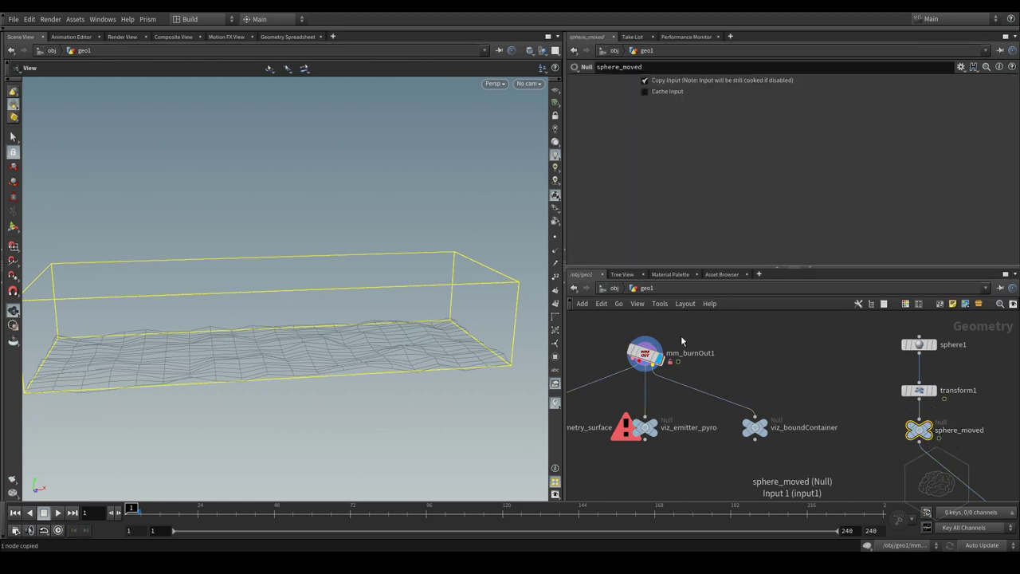
left_click(679, 349)
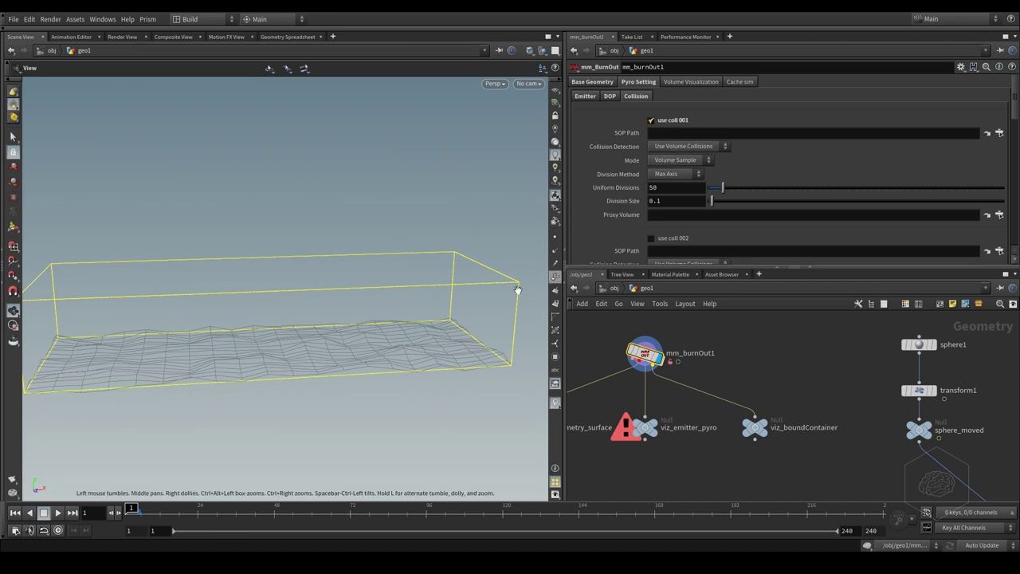
left_click(678, 133)
key("ctrl+v")
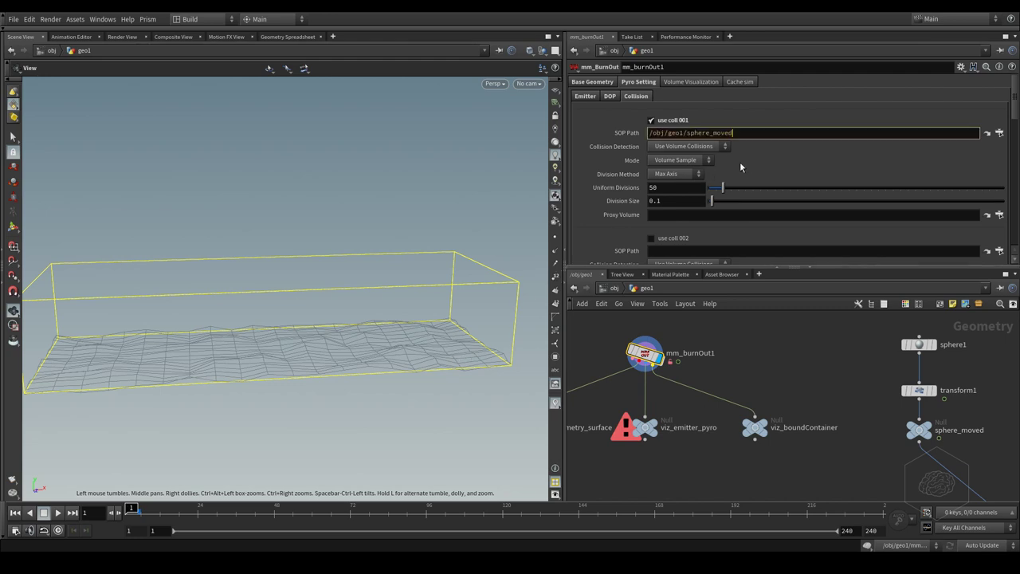
left_click(778, 377)
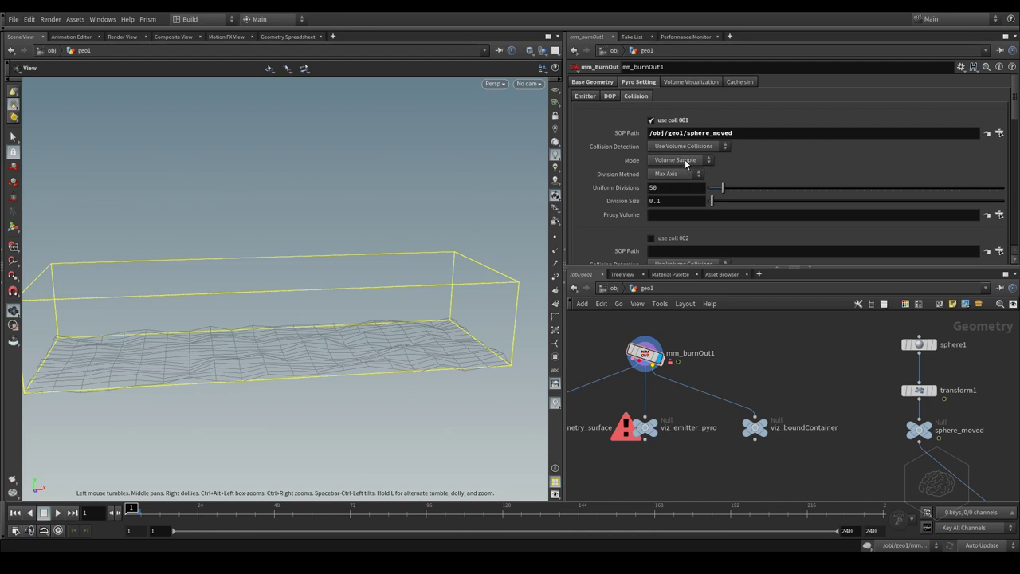
Set the first collision object's Mode to Ray Intersect and review the settings for the additional collision objects
left_click(685, 161)
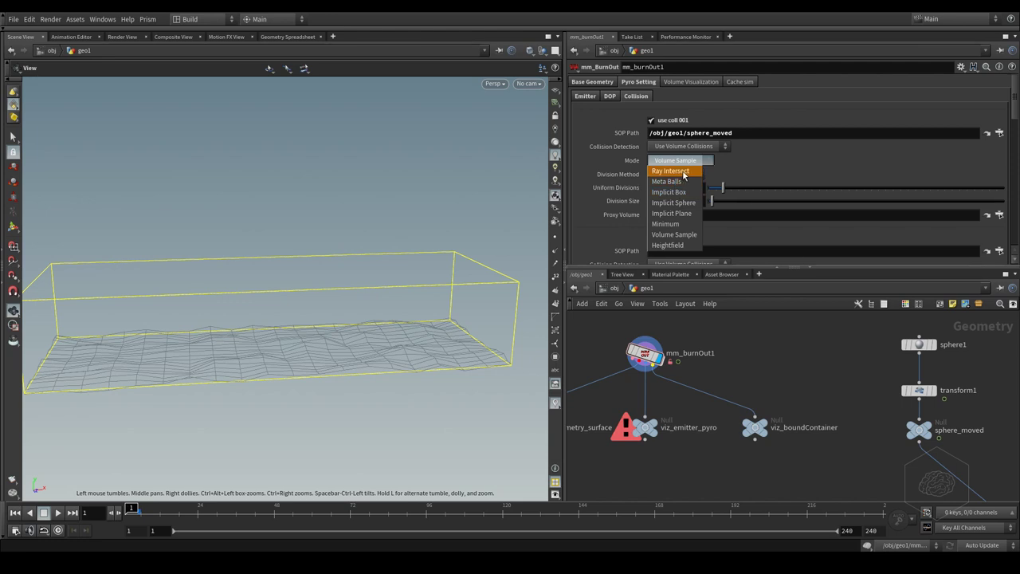
left_click(683, 172)
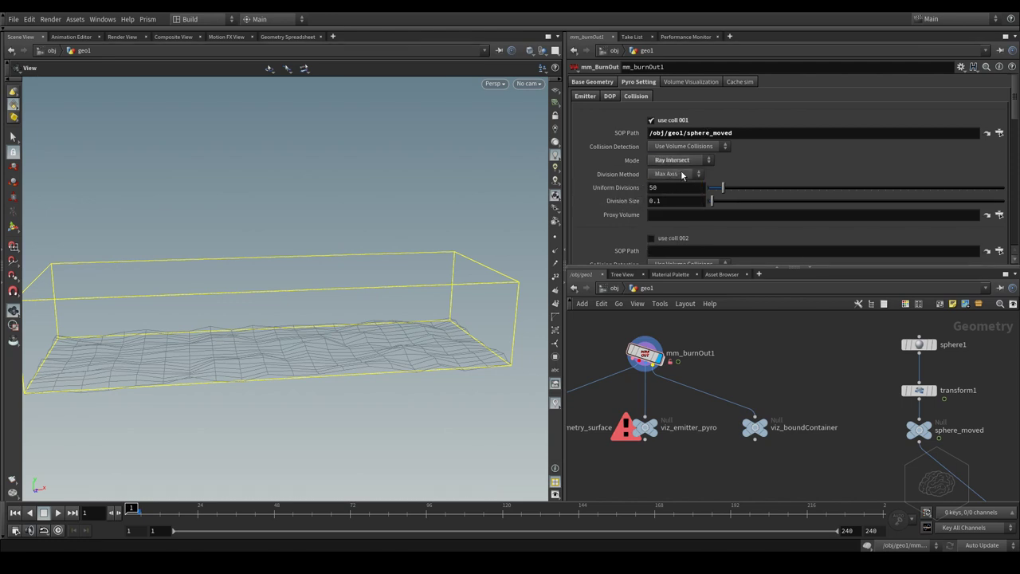
scroll(681, 174, "down", 5)
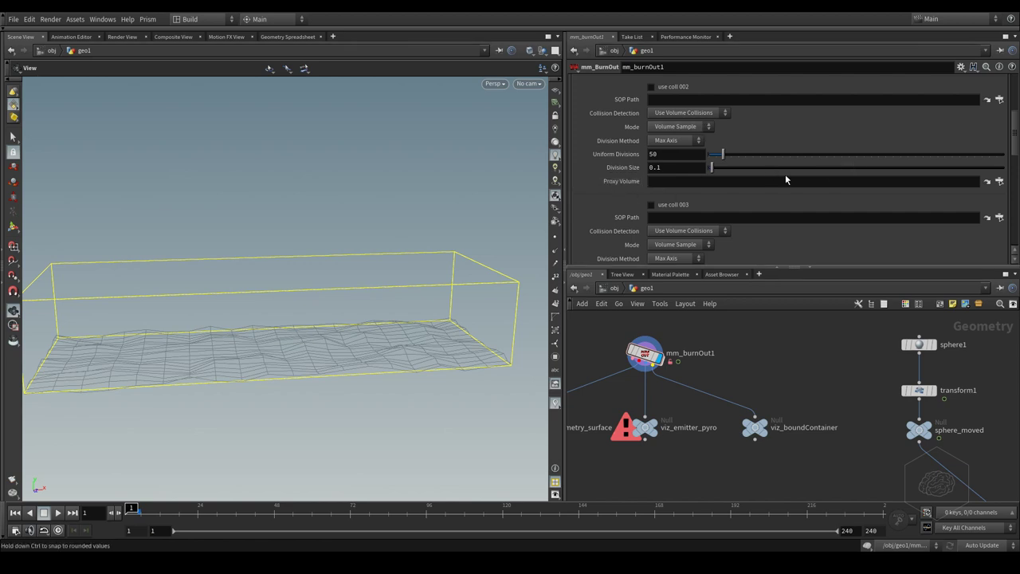
left_click_drag(1015, 142, 1015, 102)
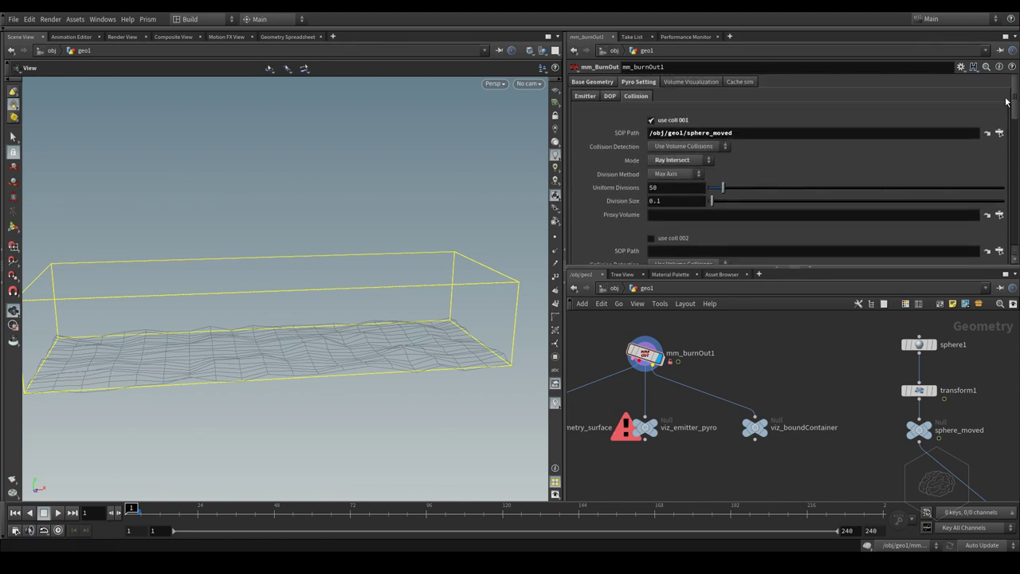
Save the simulation's BGEO cache cache_DOP_dustFX to disk for frames 1 to 240 and enable Load from Disk
left_click(693, 83)
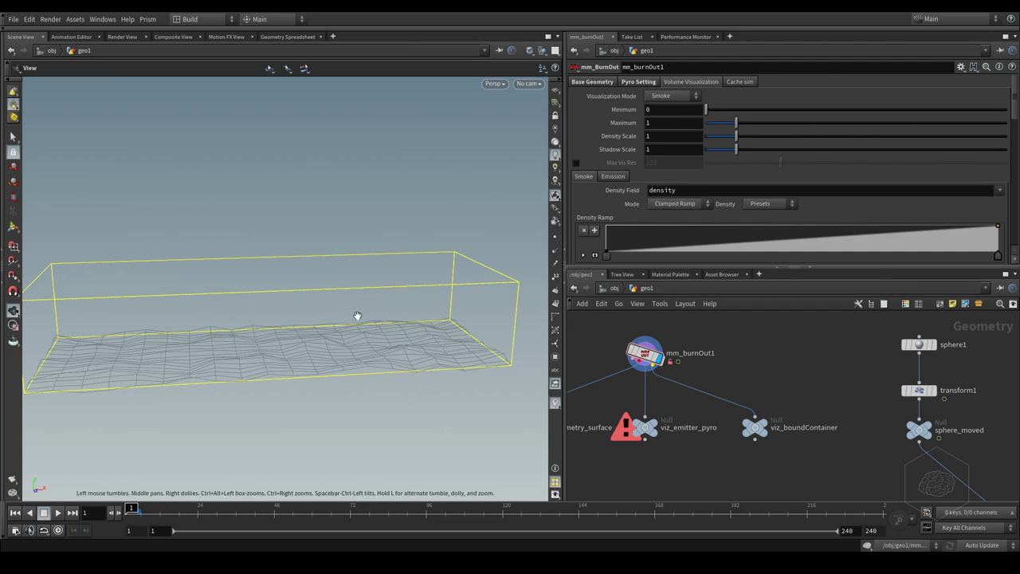
left_click(740, 82)
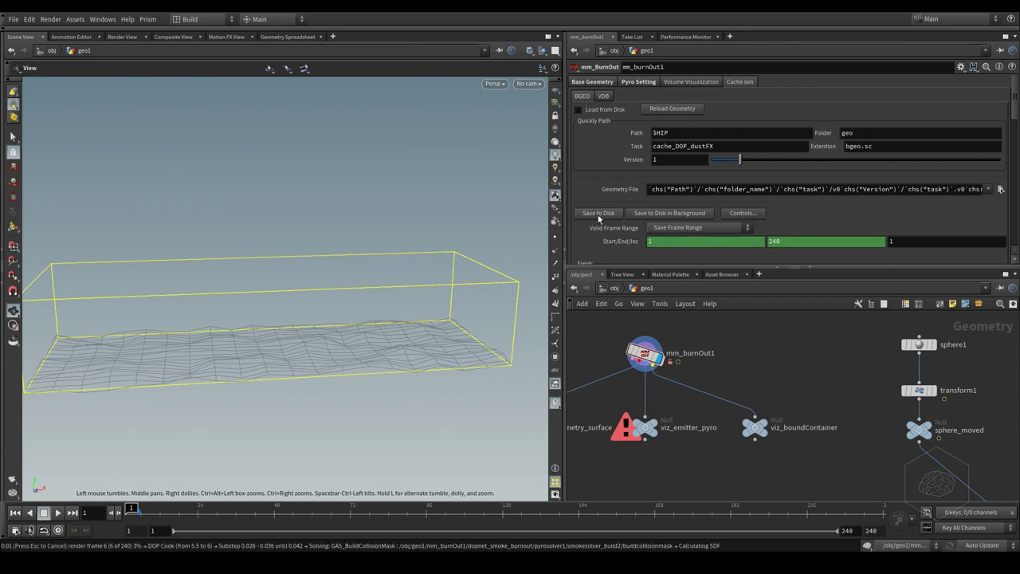
left_click_drag(899, 228, 357, 226)
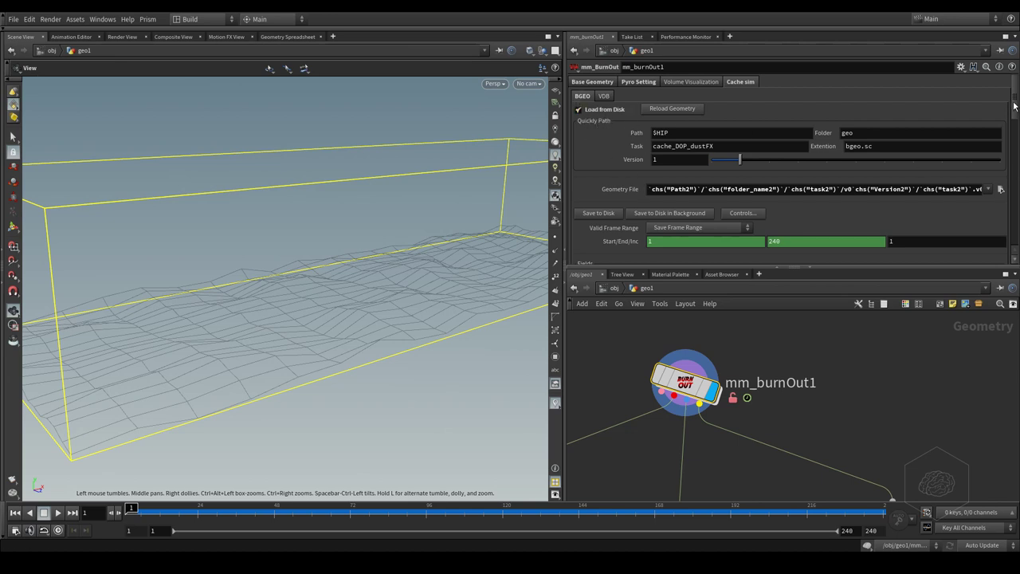
Examine the BGEO cache's field presets and the list of fields to import
scroll(658, 136, "down", 5)
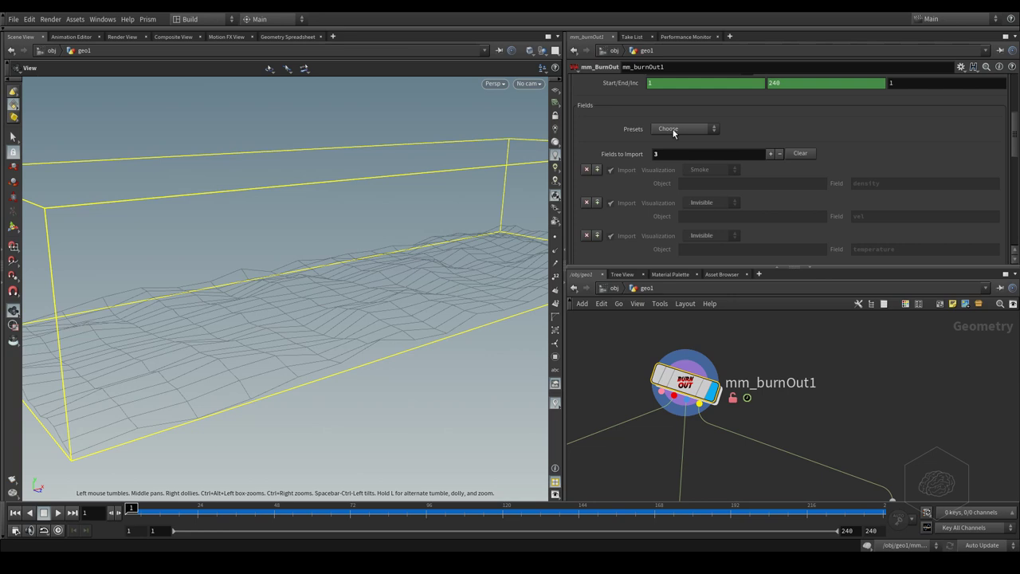
left_click(673, 131)
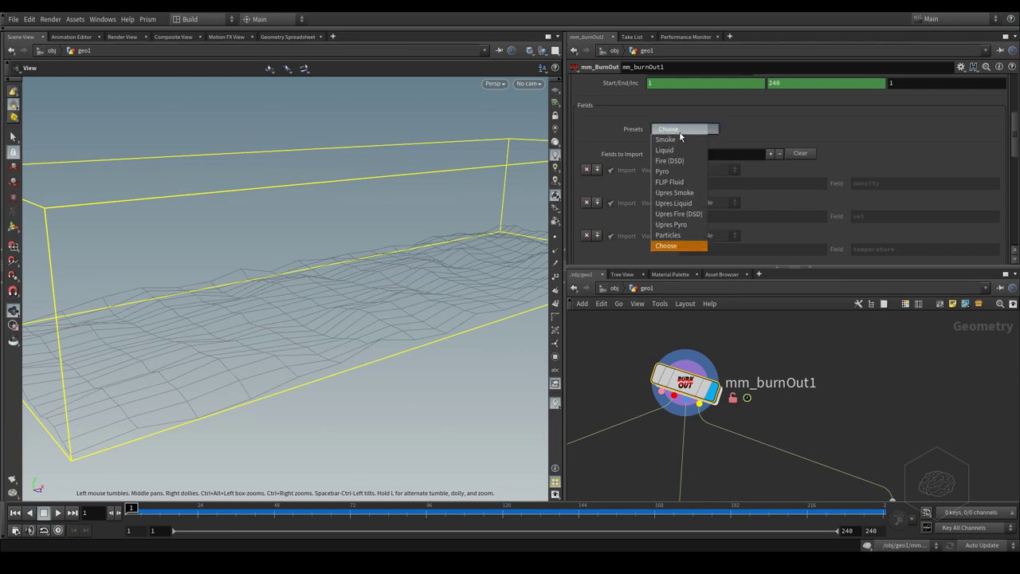
left_click(681, 176)
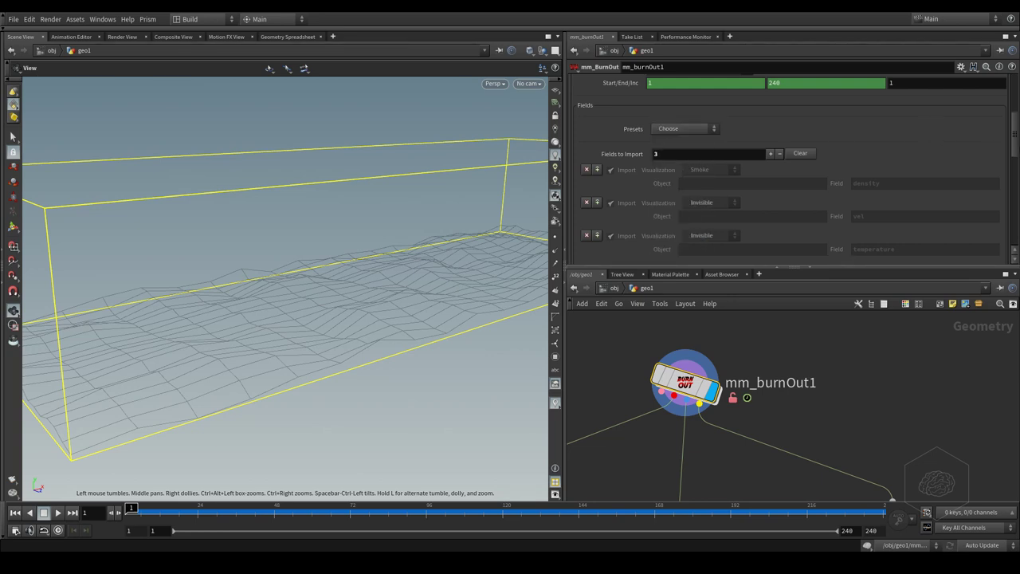
left_click_drag(1017, 146, 1016, 161)
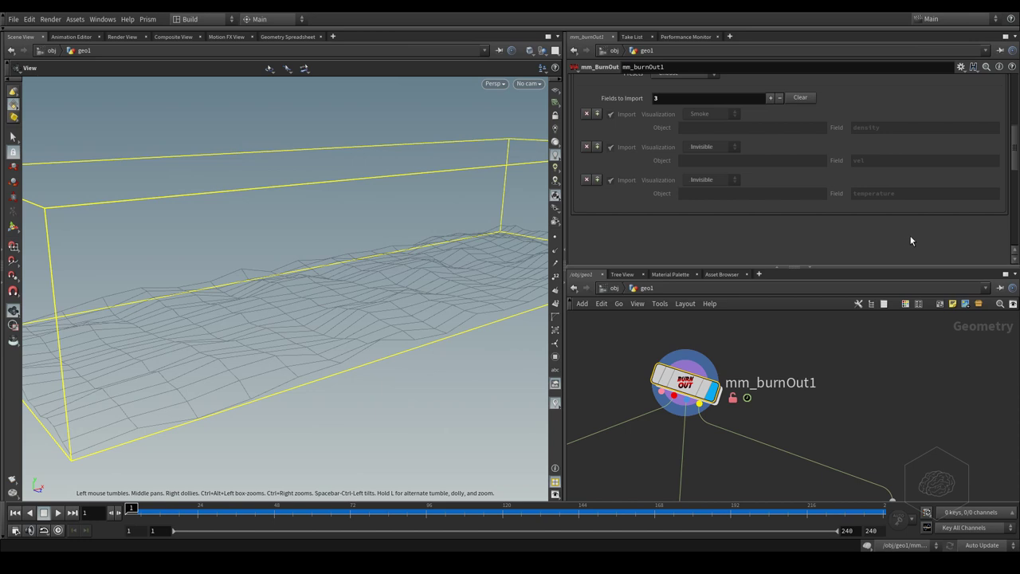
left_click_drag(1015, 166, 966, 88)
Examine the VDB cache's path, Fields and frame range settings, and return to the BGEO settings
left_click(607, 96)
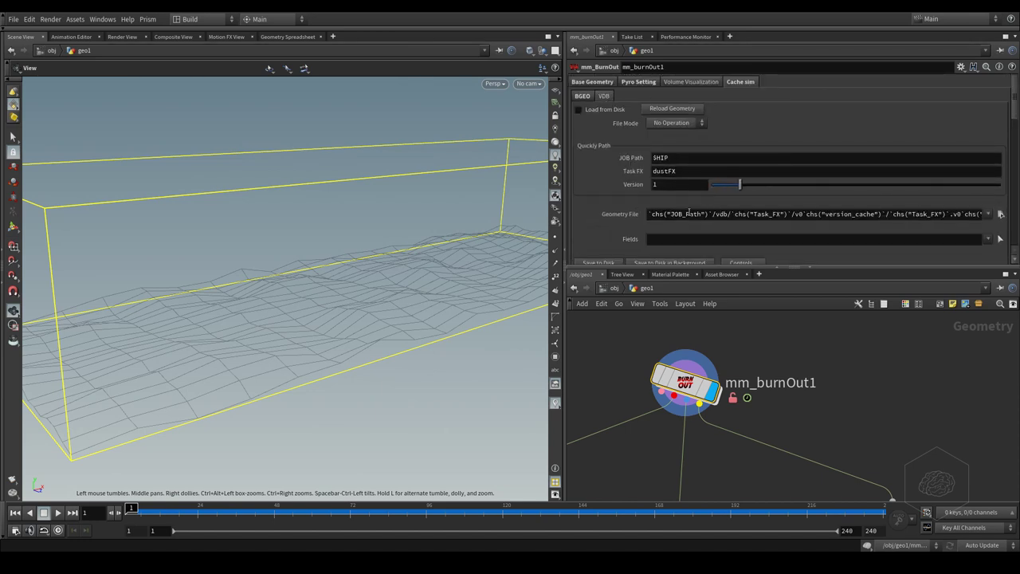
left_click(987, 238)
left_click(734, 239)
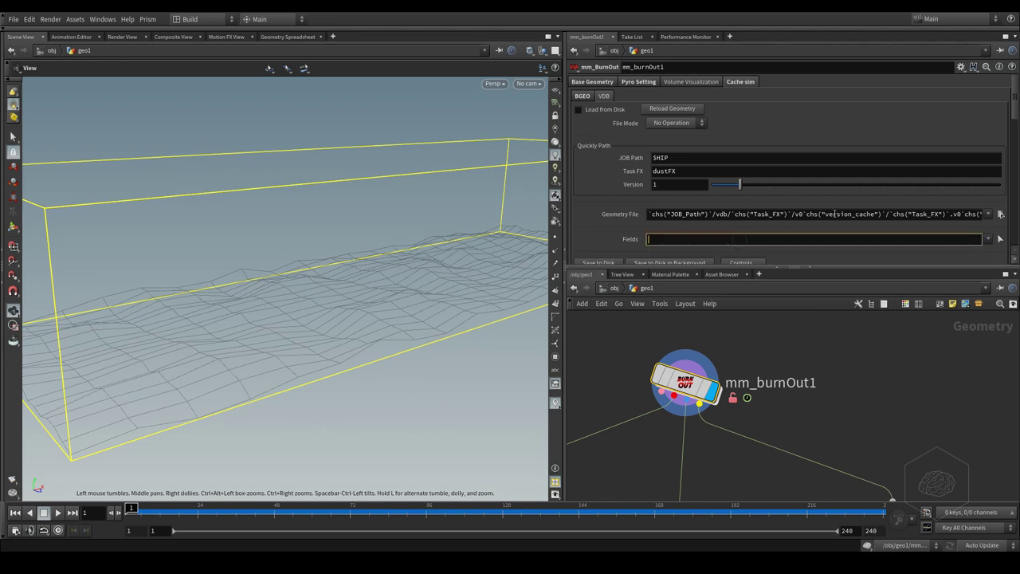
mouse_move(1015, 106)
left_mouse_down()
mouse_move(1015, 136)
mouse_move(1014, 122)
left_mouse_up()
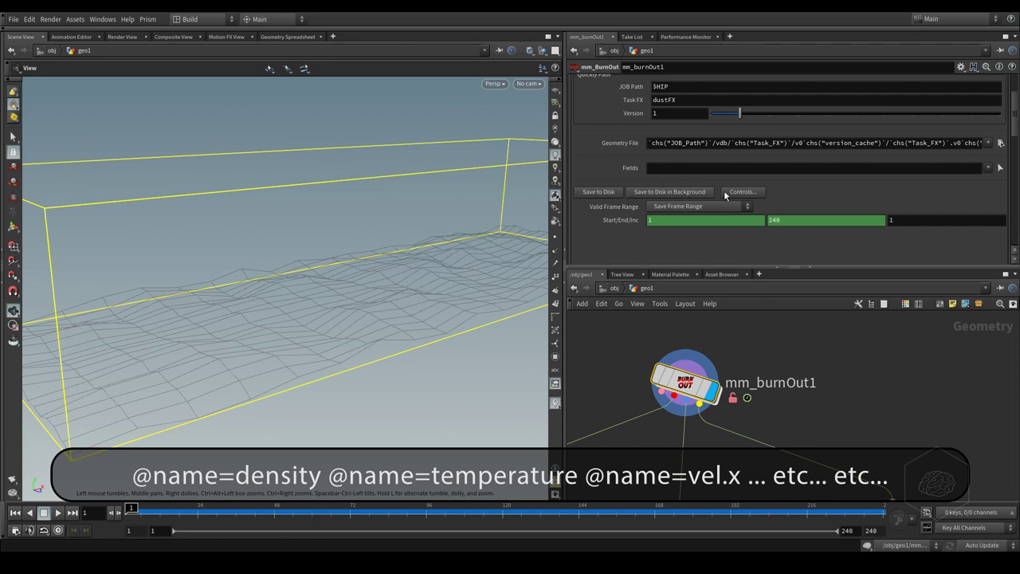
scroll(955, 135, "up", 1)
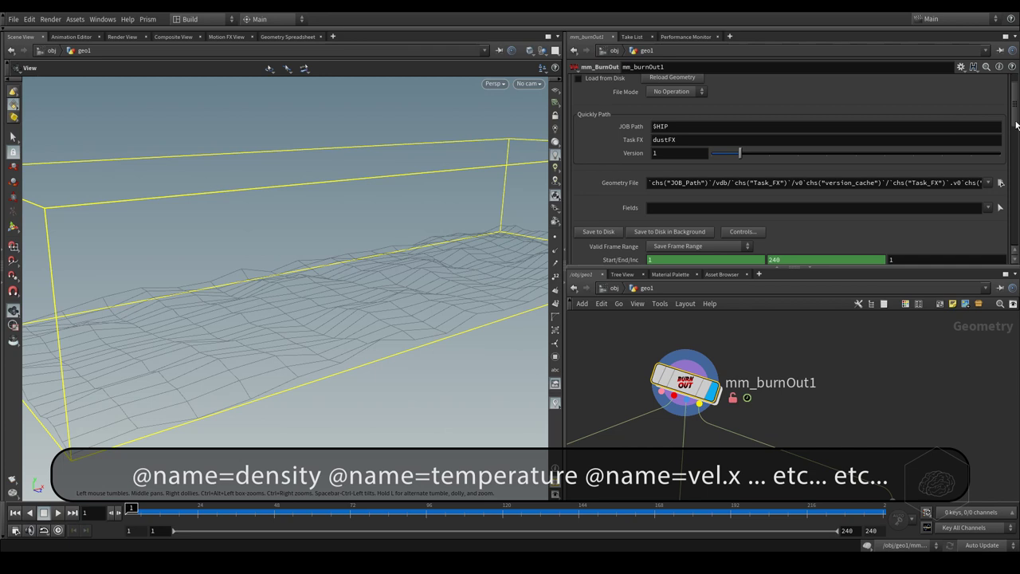
scroll(1015, 124, "up", 1)
left_click(579, 109)
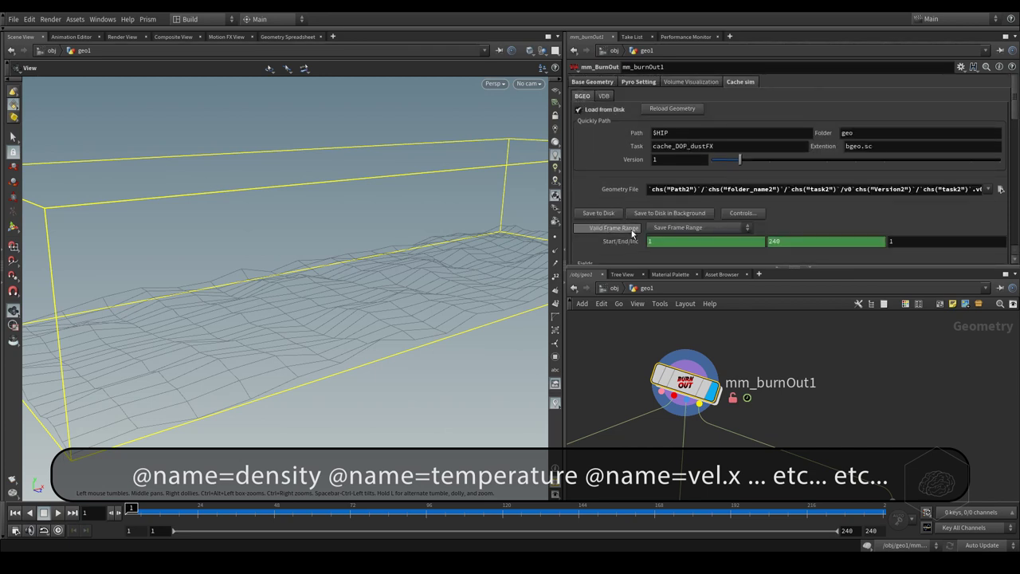
Scrub the cached simulation to frame 38 and inspect the smoke over the ground from another angle
middle_click_drag(784, 367, 807, 376)
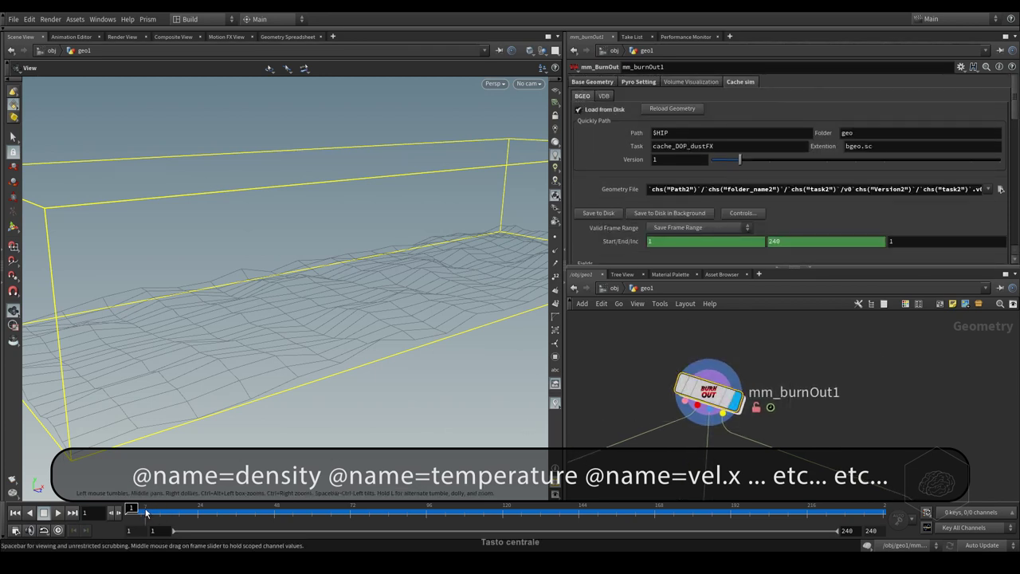
left_click_drag(131, 513, 249, 512)
left_click_drag(387, 274, 433, 268, "alt")
middle_click_drag(298, 313, 361, 306, "alt")
right_click_drag(362, 306, 376, 317, "alt")
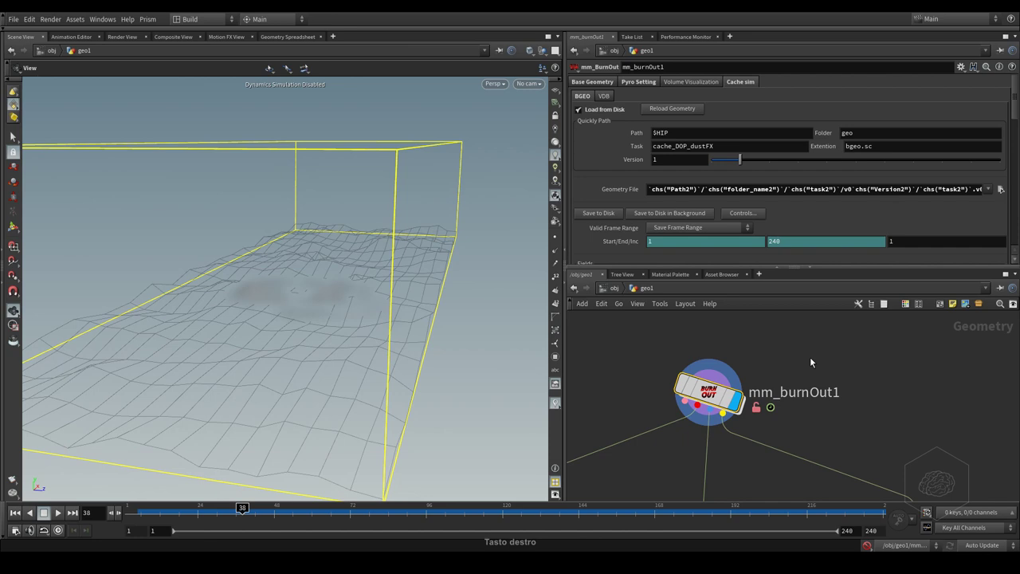
middle_click_drag(810, 356, 798, 320)
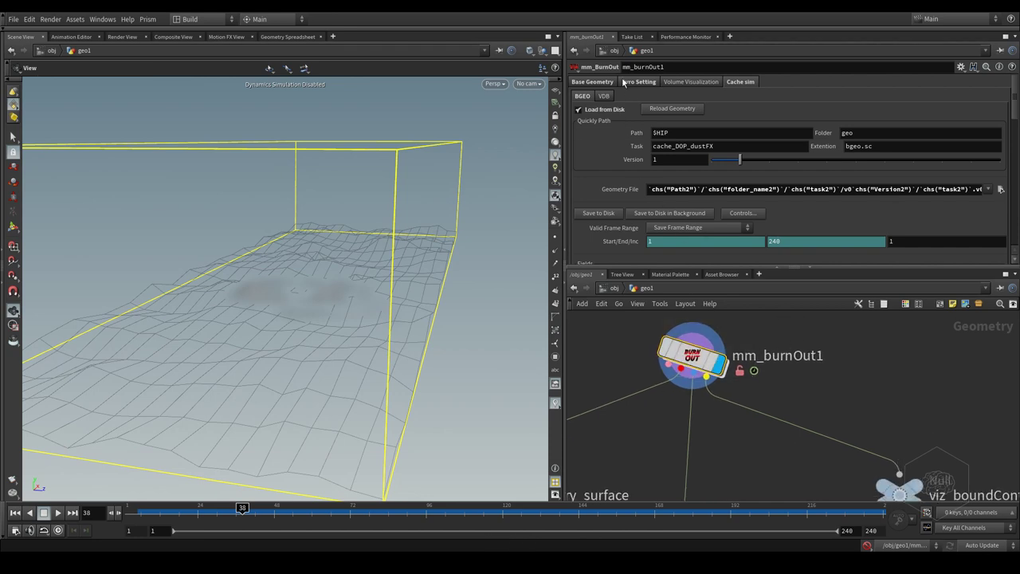
Disable Show Bound Container in the DOP settings and inspect the smoke without the container
left_click(648, 85)
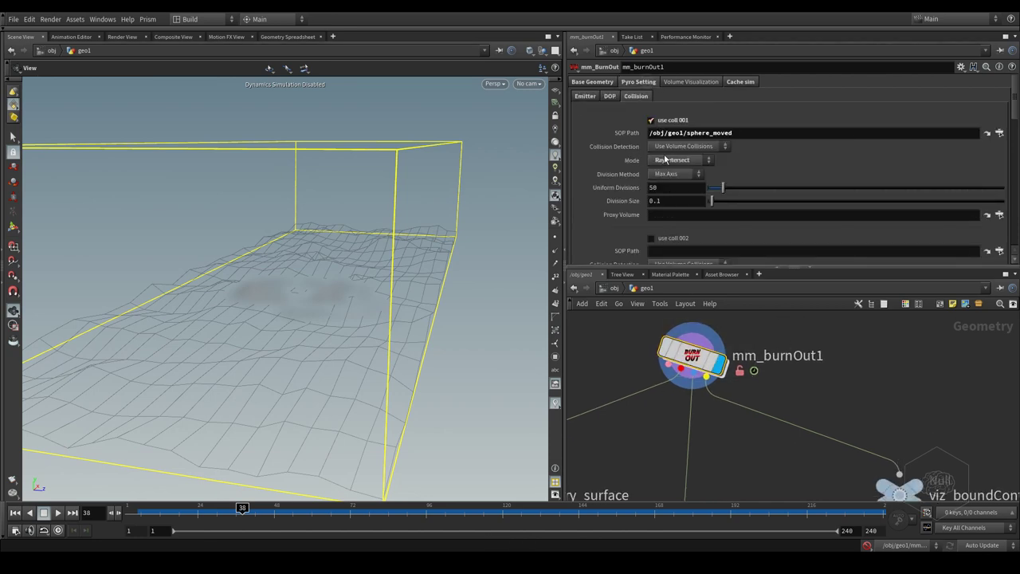
left_click(612, 97)
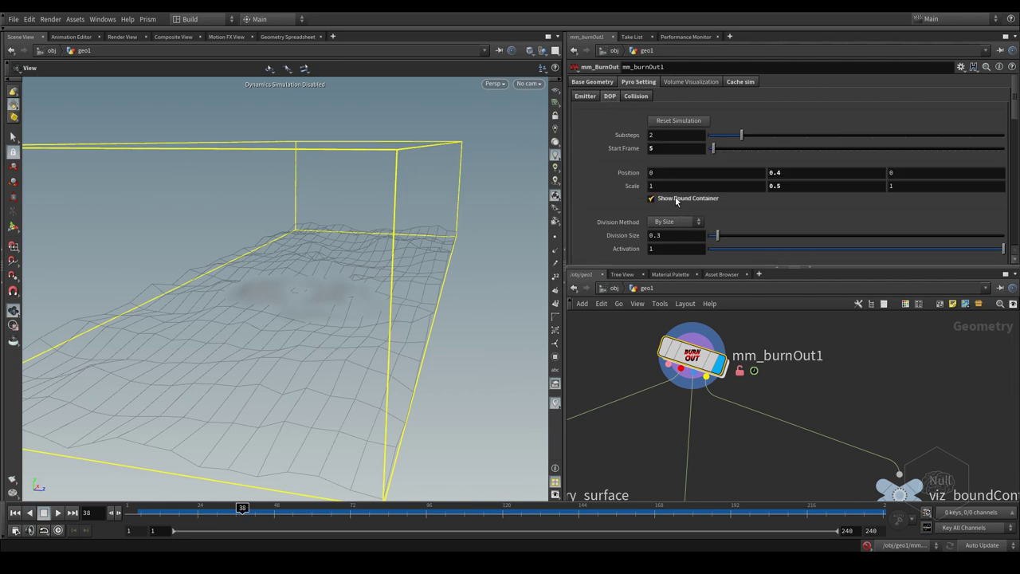
left_click(651, 198)
middle_click_drag(403, 326, 363, 305, "alt")
left_click_drag(364, 305, 291, 267, "alt")
middle_click_drag(290, 268, 323, 318, "alt")
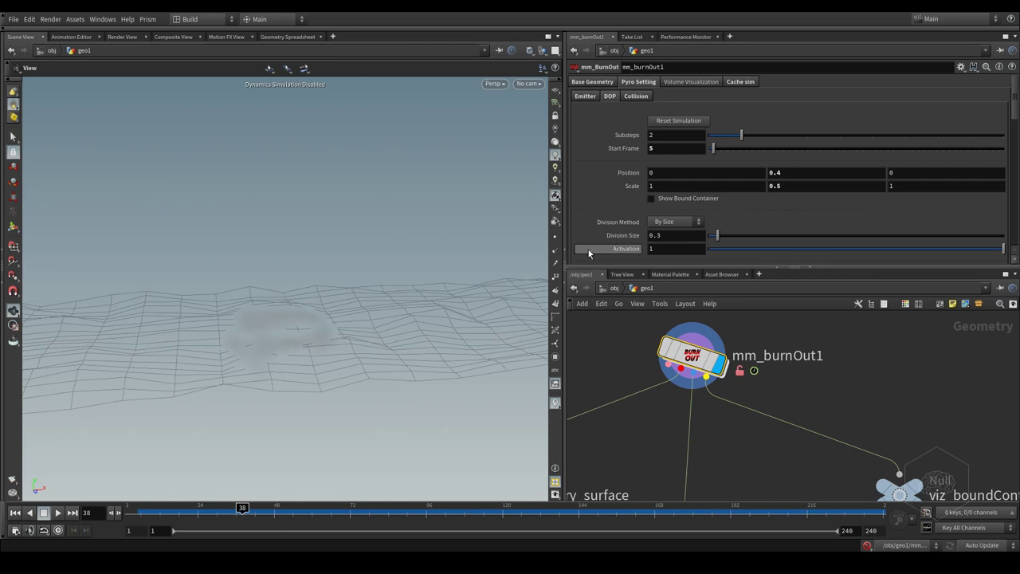
left_click_drag(275, 329, 344, 316, "alt")
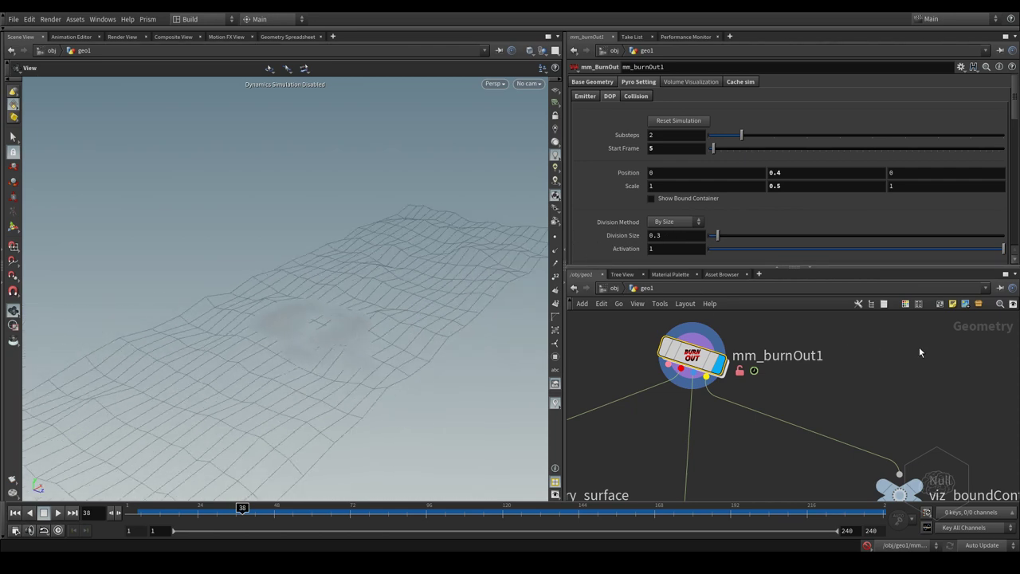
Set the Density Scale in the volume visualization settings to 5
left_click(677, 83)
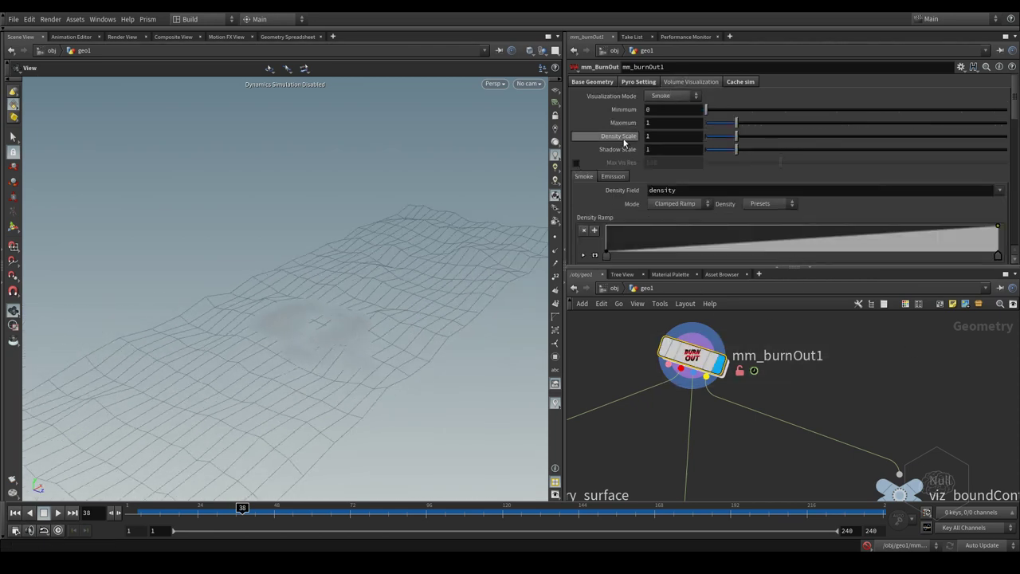
double_click(671, 151)
double_click(661, 136)
type("5")
key("Return")
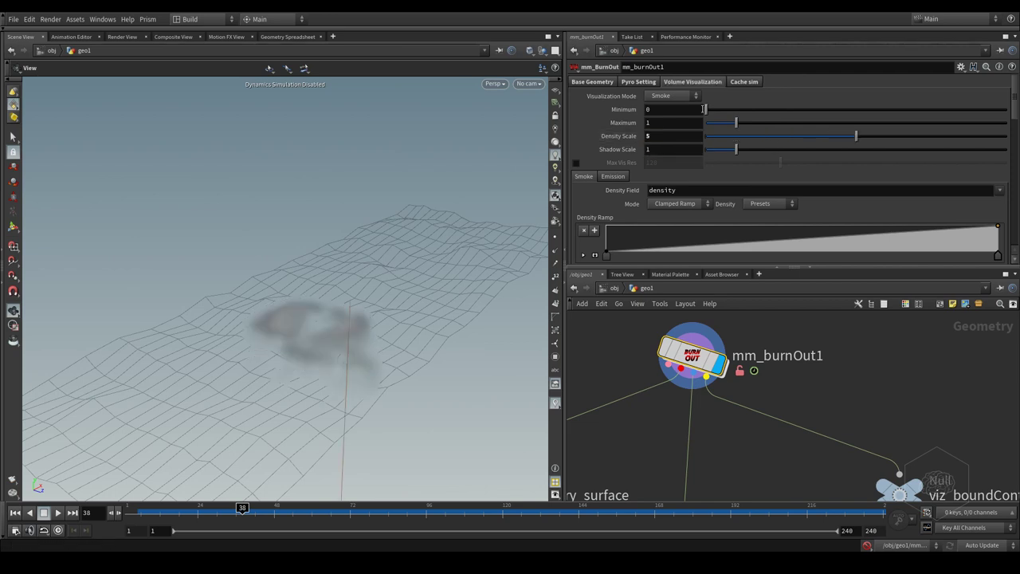
Set the viewport background's Color Scheme to Dark in the display options
key("d")
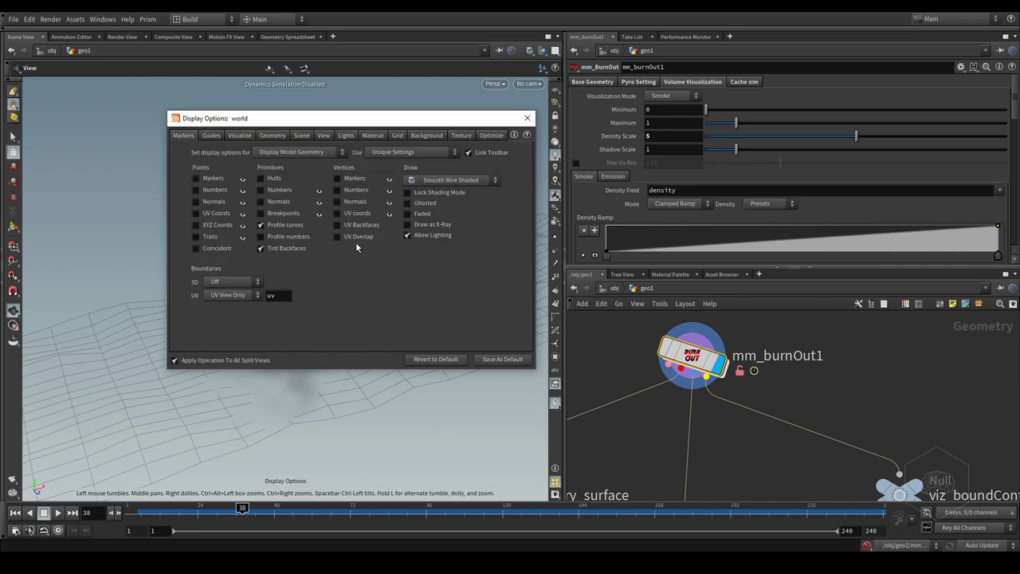
left_click(426, 135)
left_click(250, 152)
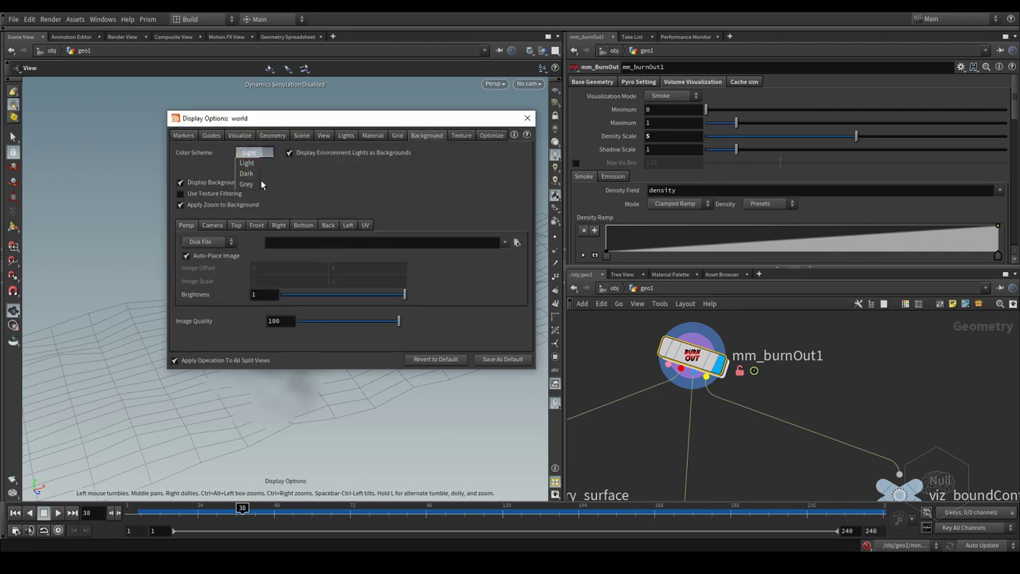
left_click(249, 175)
left_click(527, 118)
Color the smoke's Diffuse Ramp from olive green through an orange middle key to white
right_click_drag(428, 184, 408, 267)
scroll(741, 154, "down", 8)
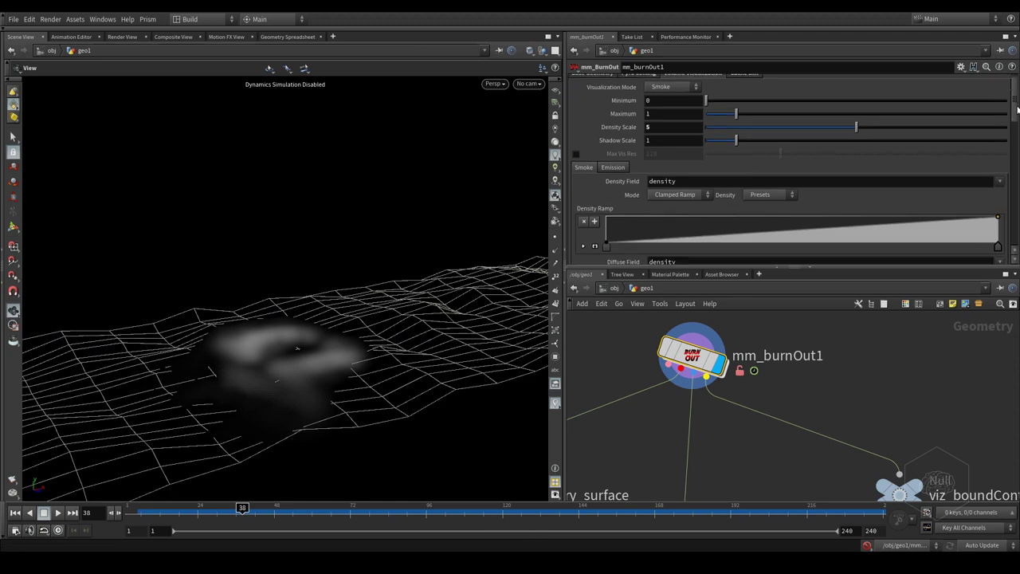
left_click(773, 151)
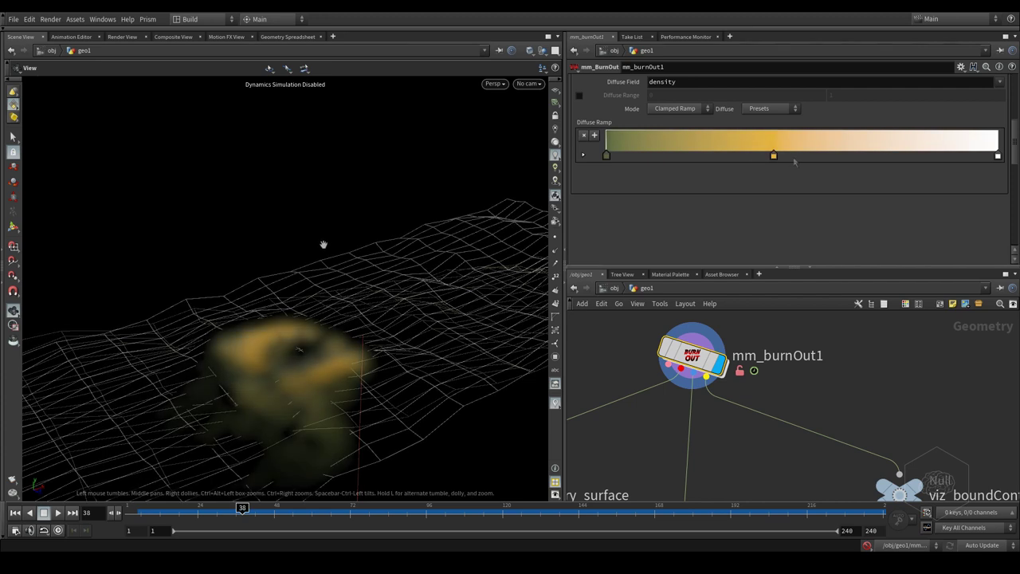
Turn off Limit Resolution for 3D textures in the viewport display options
key("d")
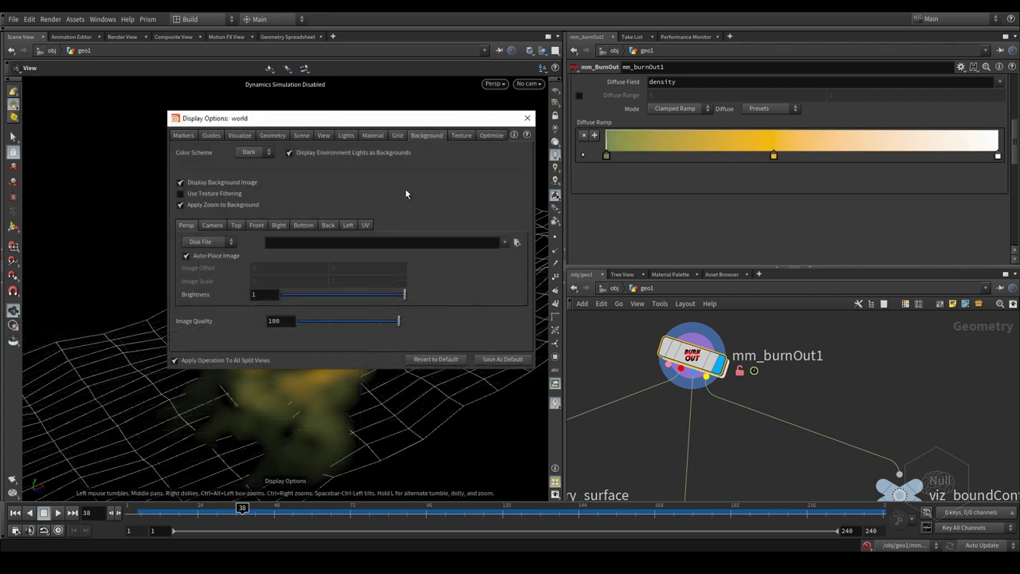
left_click(461, 135)
left_click(353, 259)
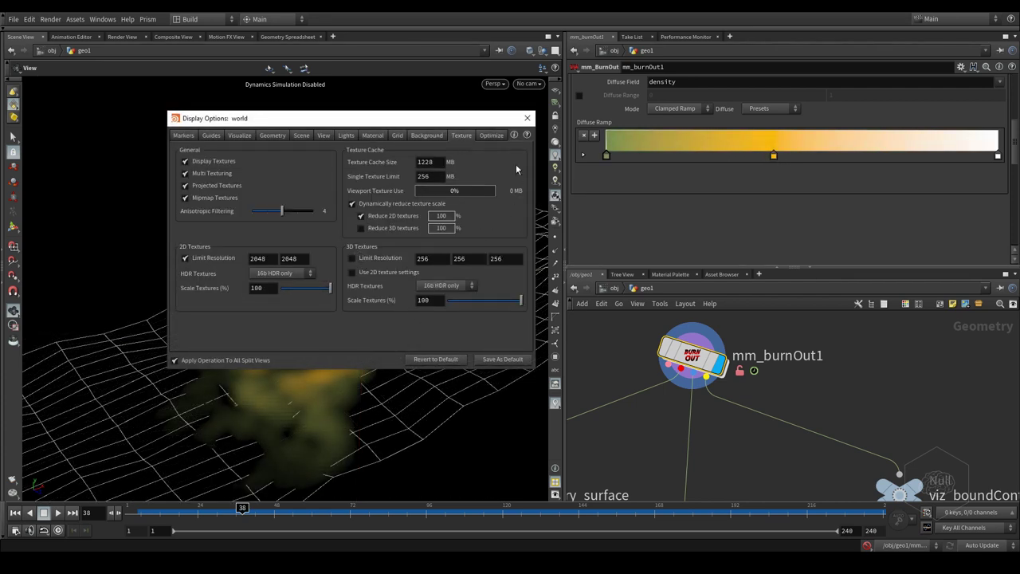
left_click(526, 118)
Scrub the simulation to frames 49 and 67 and inspect the colored smoke trail from several angles
left_click_drag(341, 296, 329, 291)
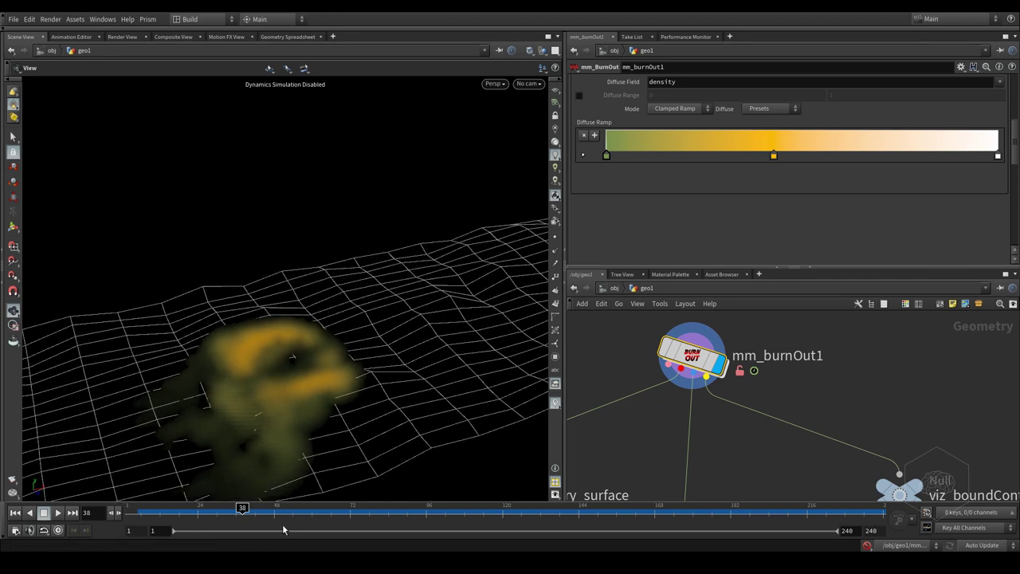
middle_click_drag(348, 319, 390, 286)
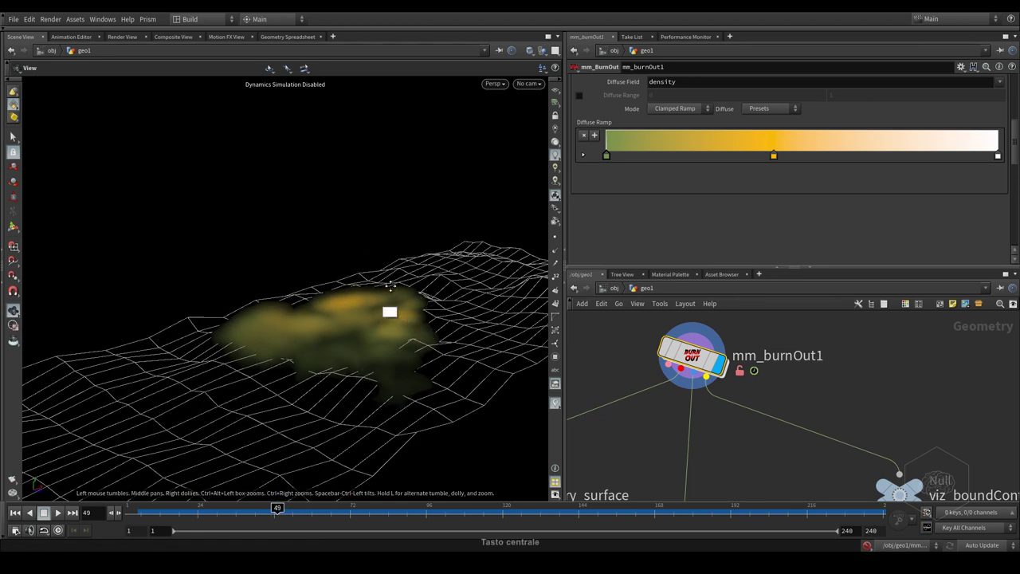
left_click_drag(390, 285, 305, 410)
left_click_drag(273, 507, 334, 507)
middle_click_drag(371, 376, 320, 302)
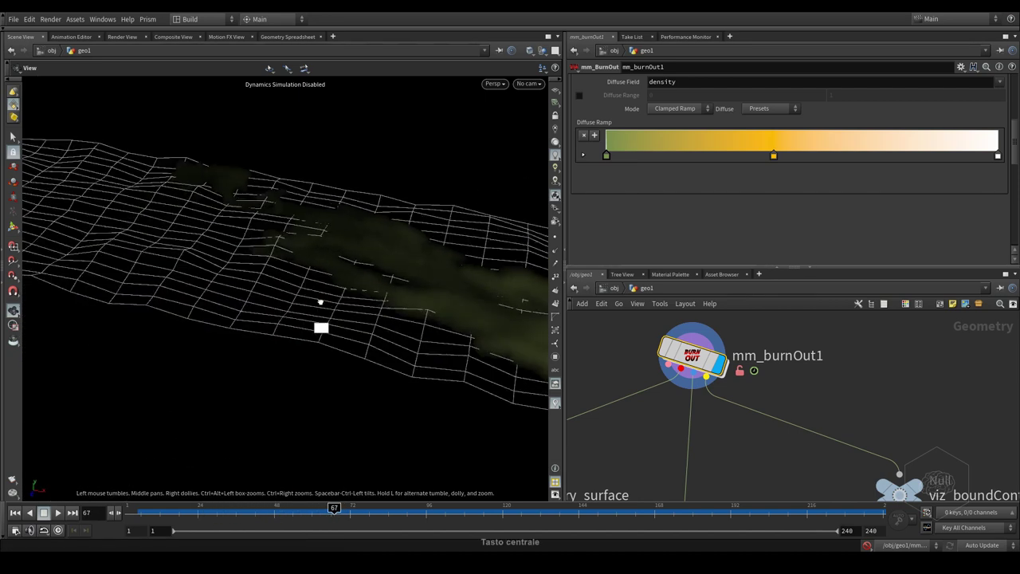
left_click_drag(321, 302, 393, 289, "alt")
middle_click_drag(393, 288, 291, 279, "alt")
left_click_drag(397, 314, 365, 303, "alt")
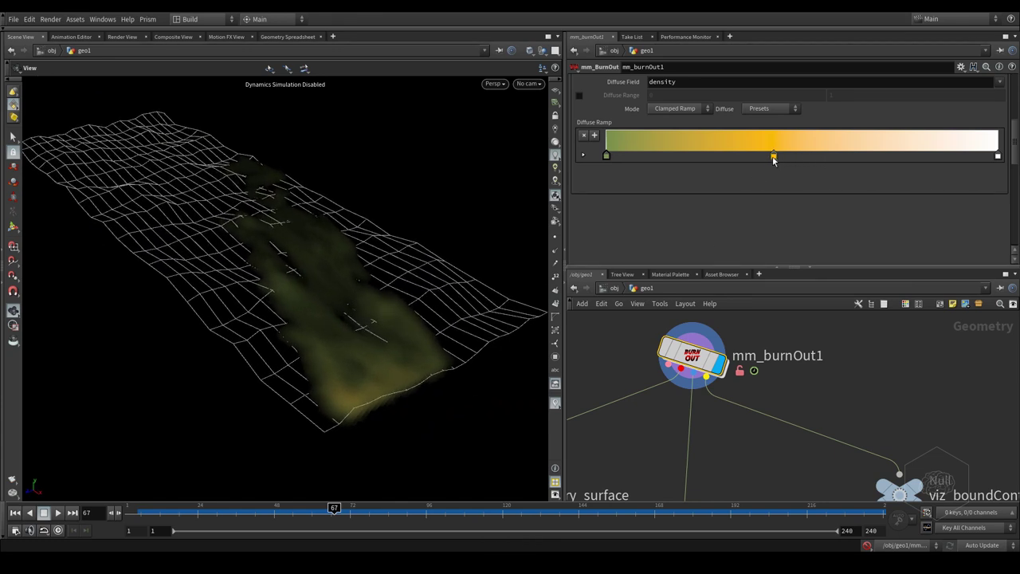
Shift the Diffuse Ramp's orange key slightly towards the white end and show the Emission settings
left_click_drag(774, 157, 779, 157)
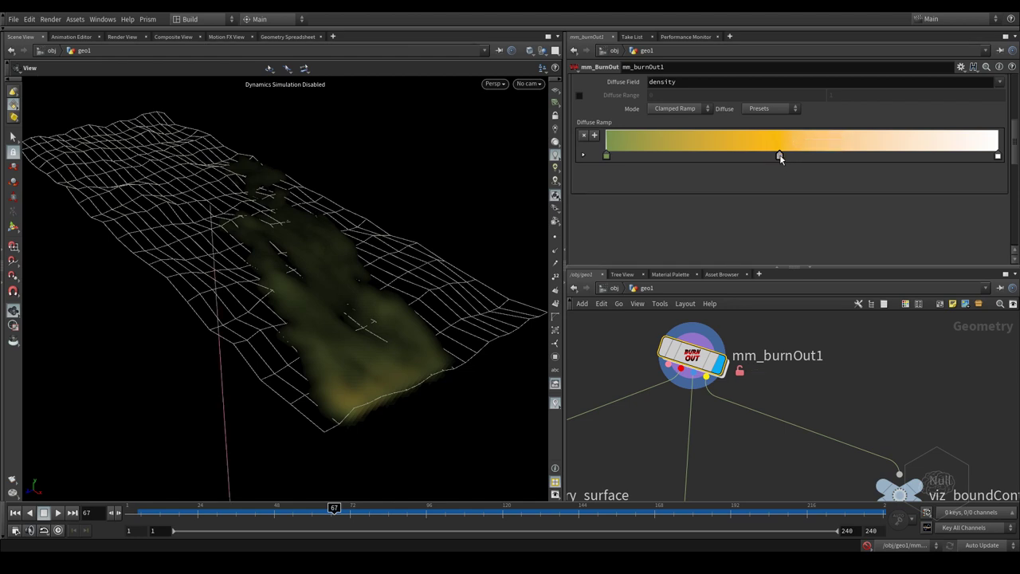
scroll(804, 182, "up", 3)
left_click(613, 126)
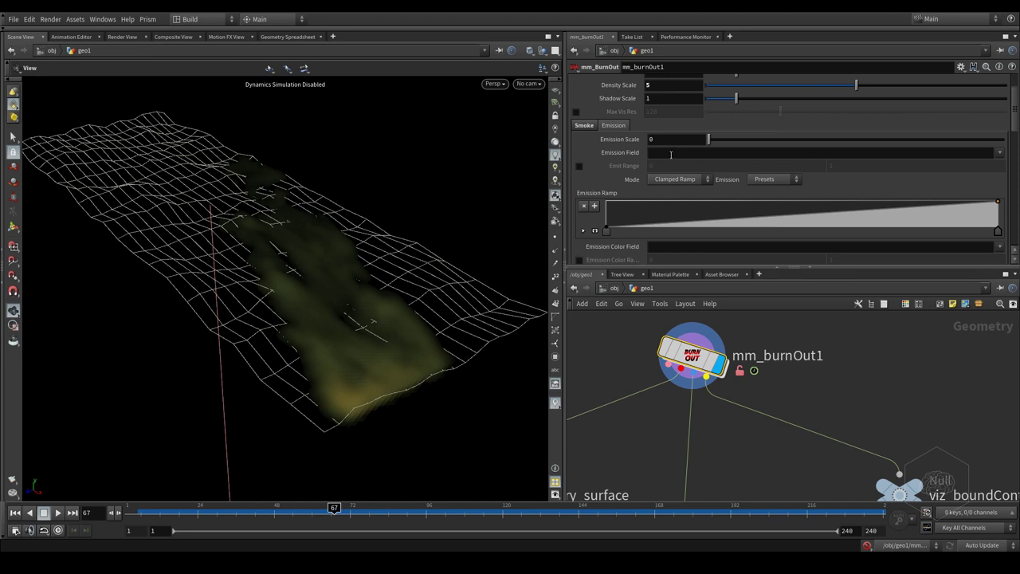
Set the visualization's Density Scale to 10
scroll(669, 158, "up", 3)
left_click_drag(635, 138, 633, 139)
key("Return")
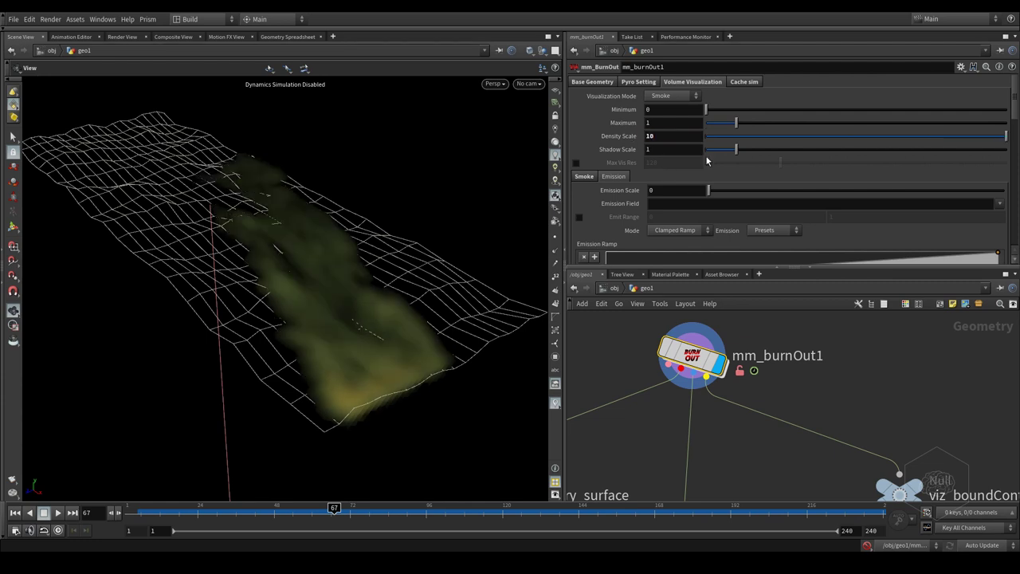
Reset the visualization's Density Scale to 1 and inspect the scene from another angle
left_click(652, 136)
key("Return")
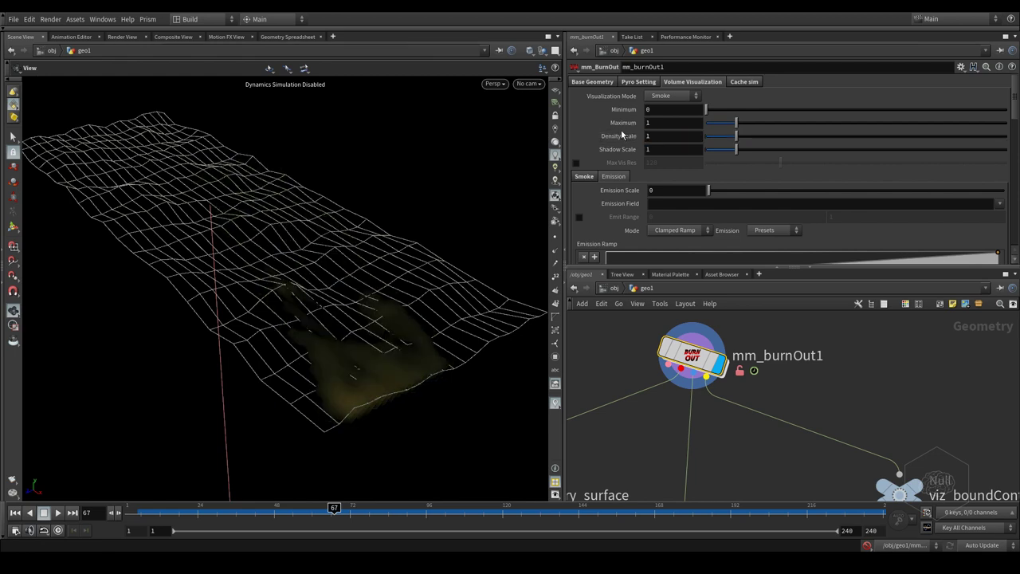
left_click_drag(289, 282, 336, 280)
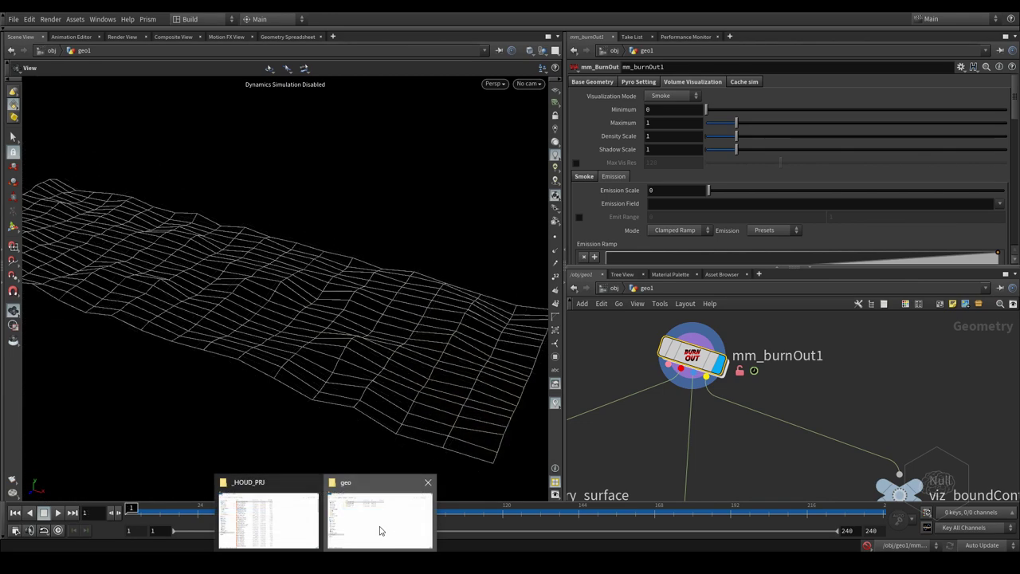
Switch to File Explorer and examine the cache folders saved in the project's geo folder
left_click_drag(1019, 104, 627, 64)
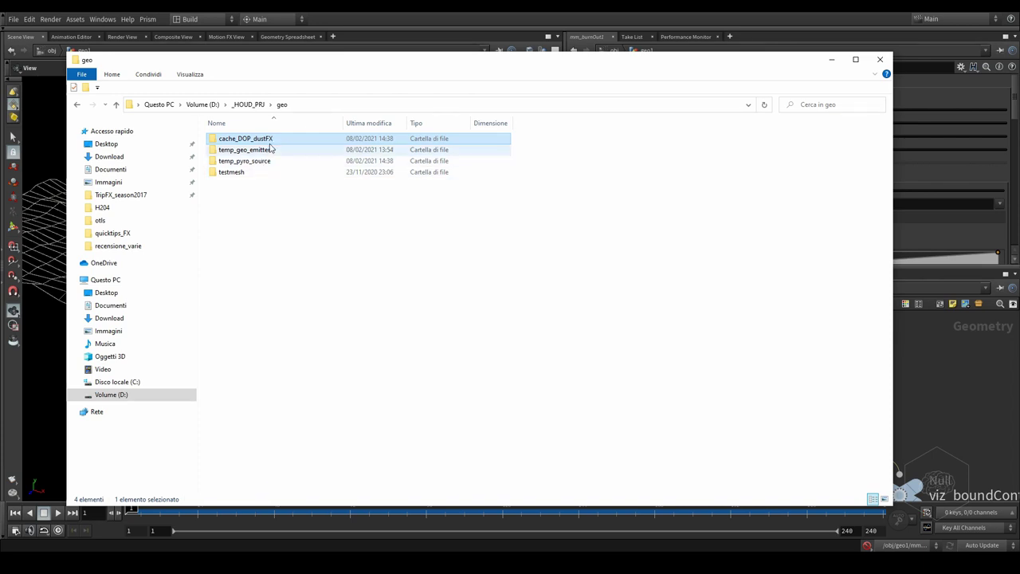
left_click_drag(681, 59, 688, 143)
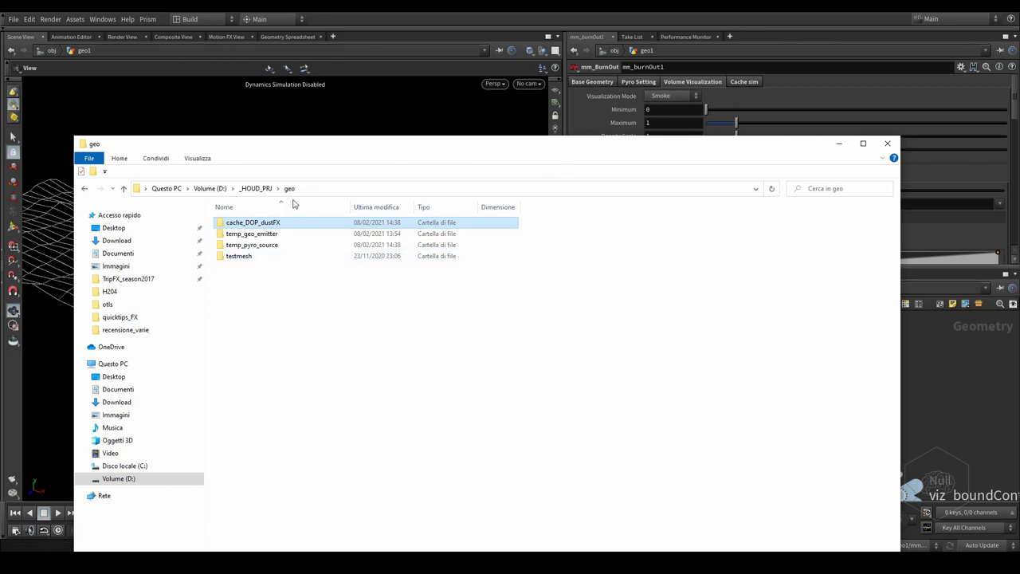
left_click_drag(600, 153, 602, 114)
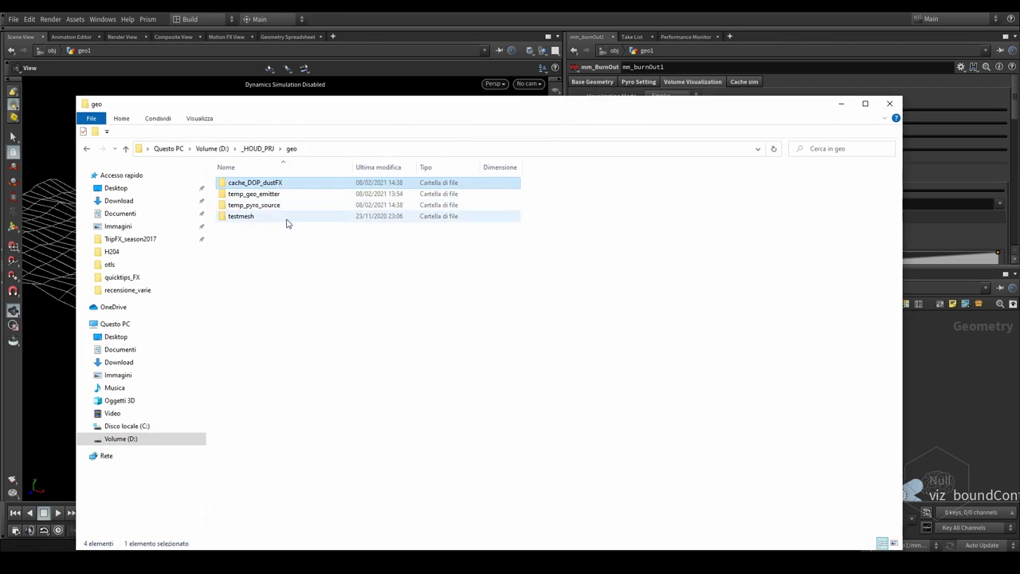